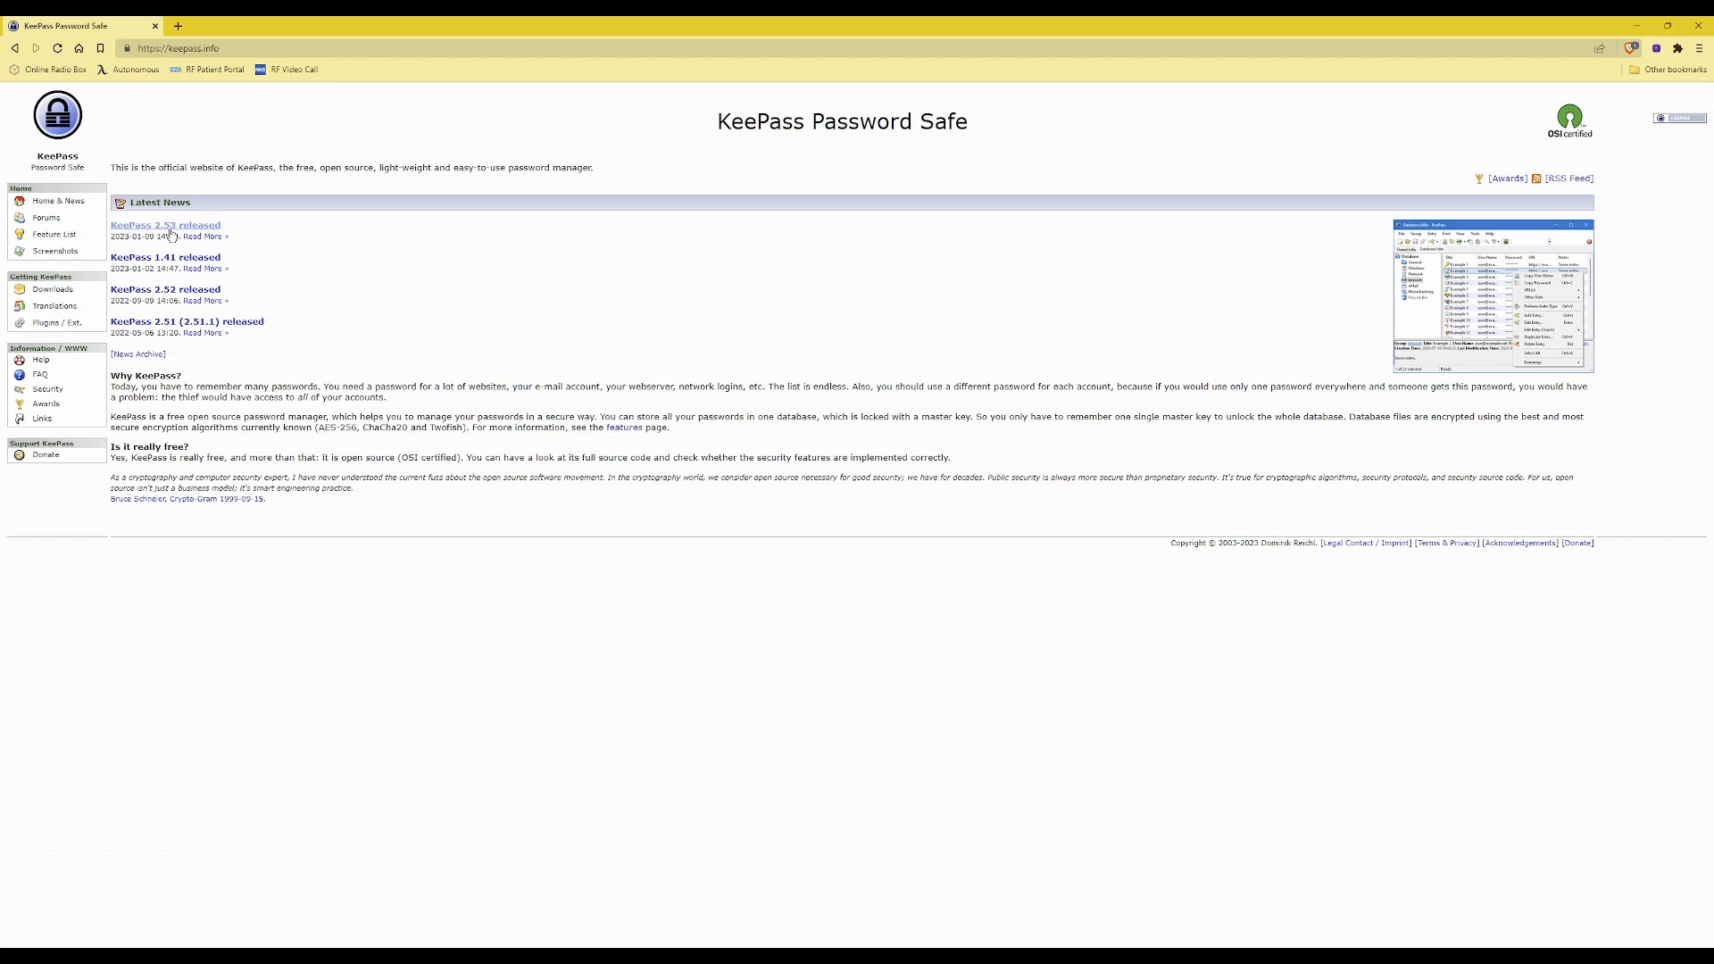
Step: Download the KeePass 2.53 Windows installer, KeePass-2.53-Setup.exe, by way of the 2.53 release announcement
click(171, 234)
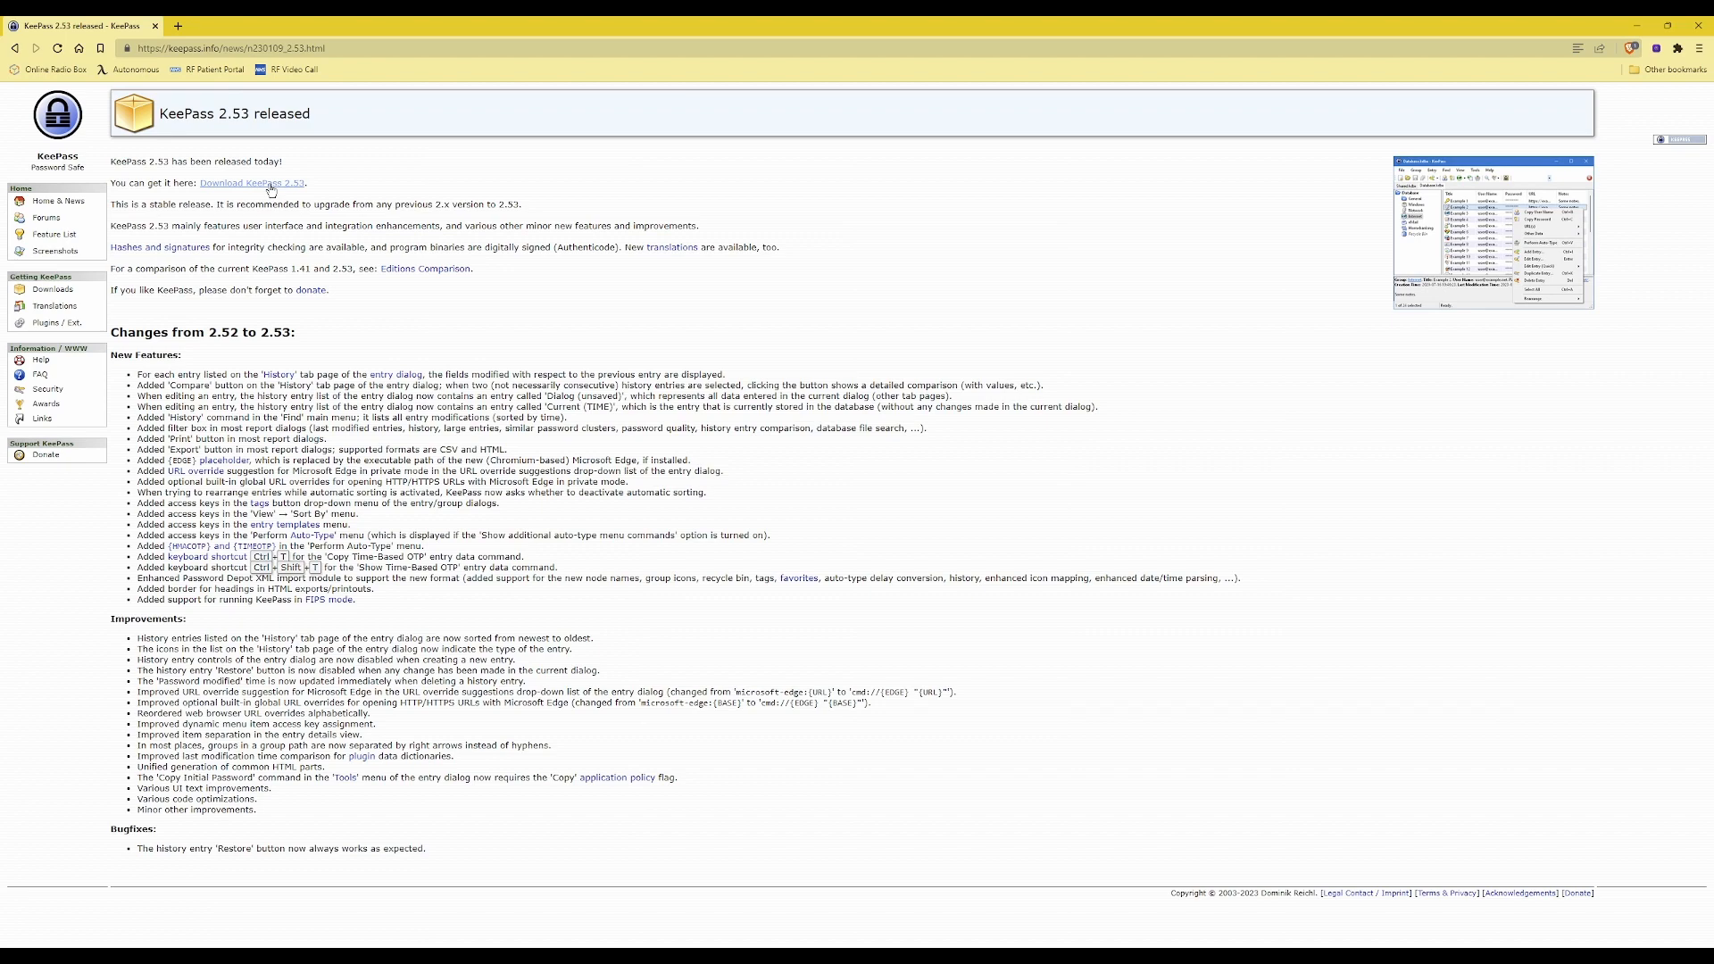
click(272, 185)
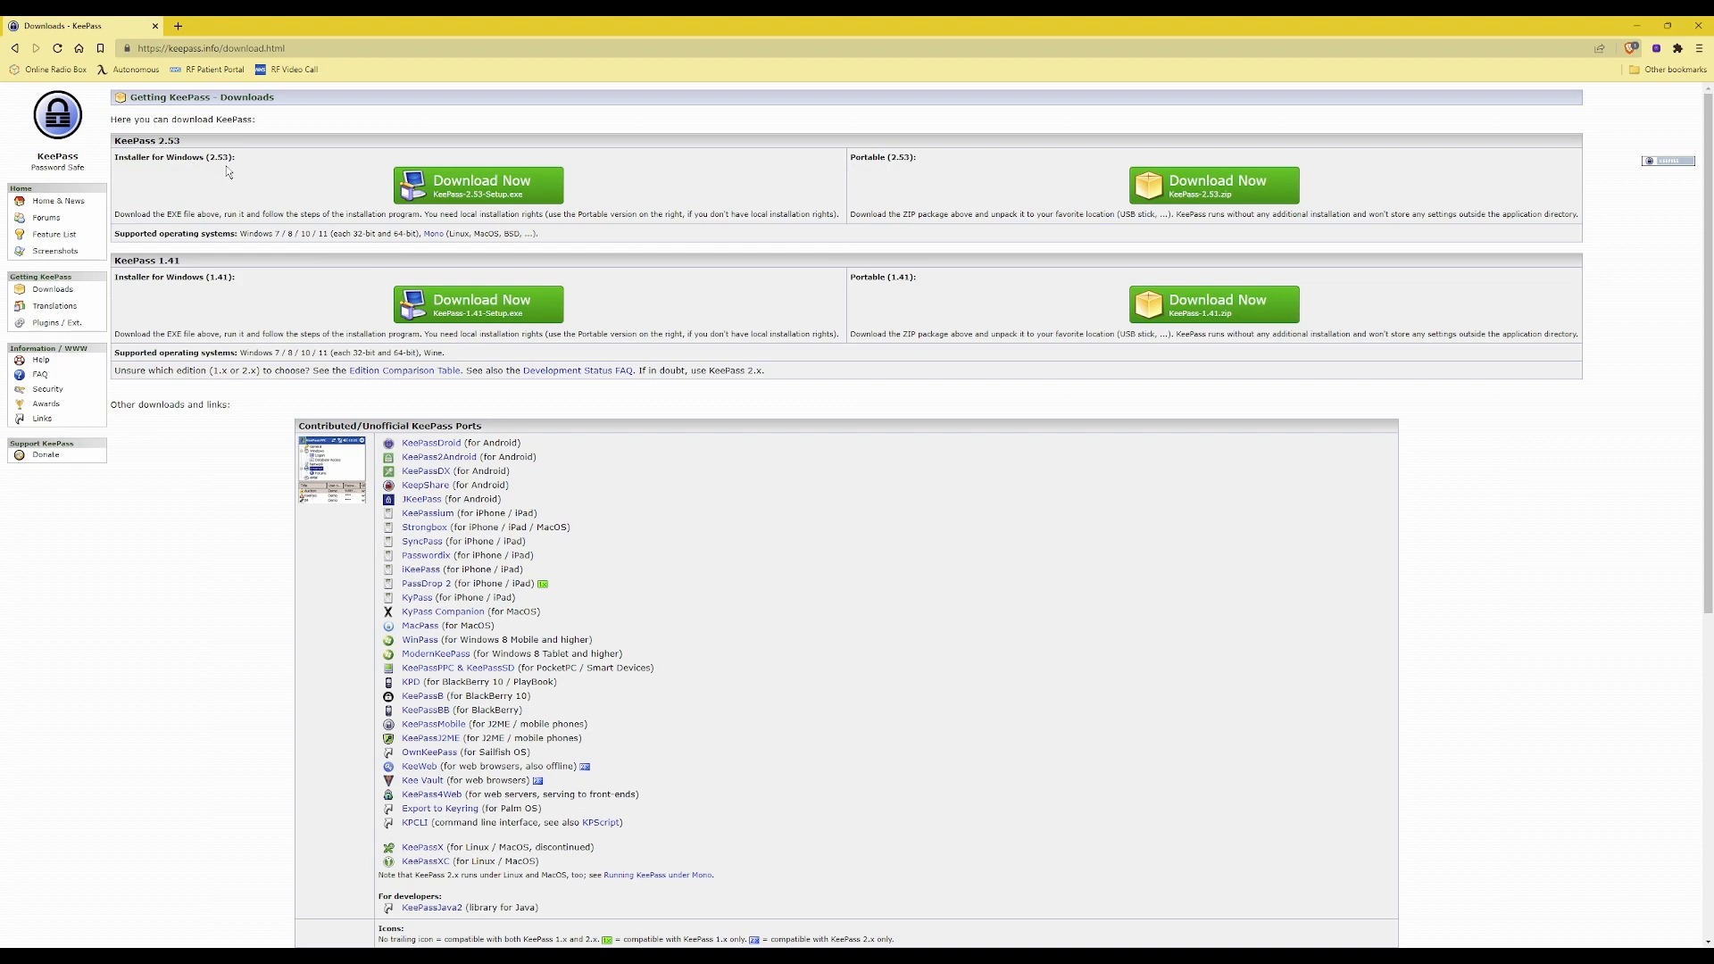
click(503, 187)
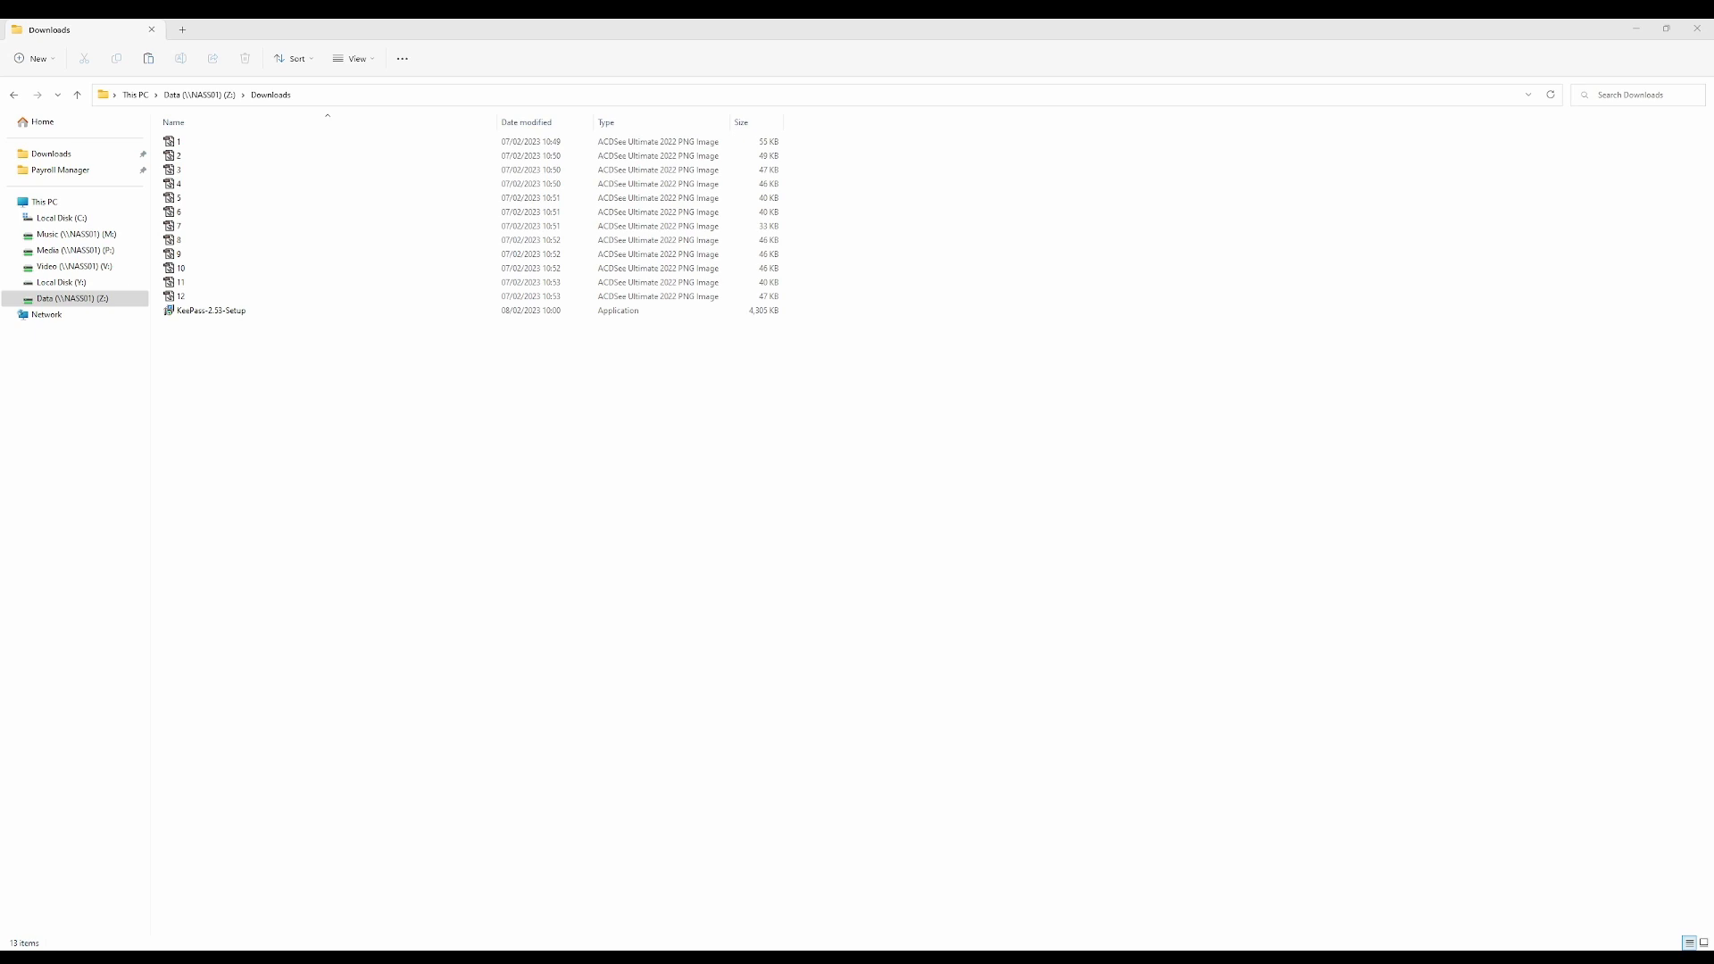
Step: Run KeePass-2.53-Setup from the Downloads folder in English and accept the license agreement
double_click(208, 309)
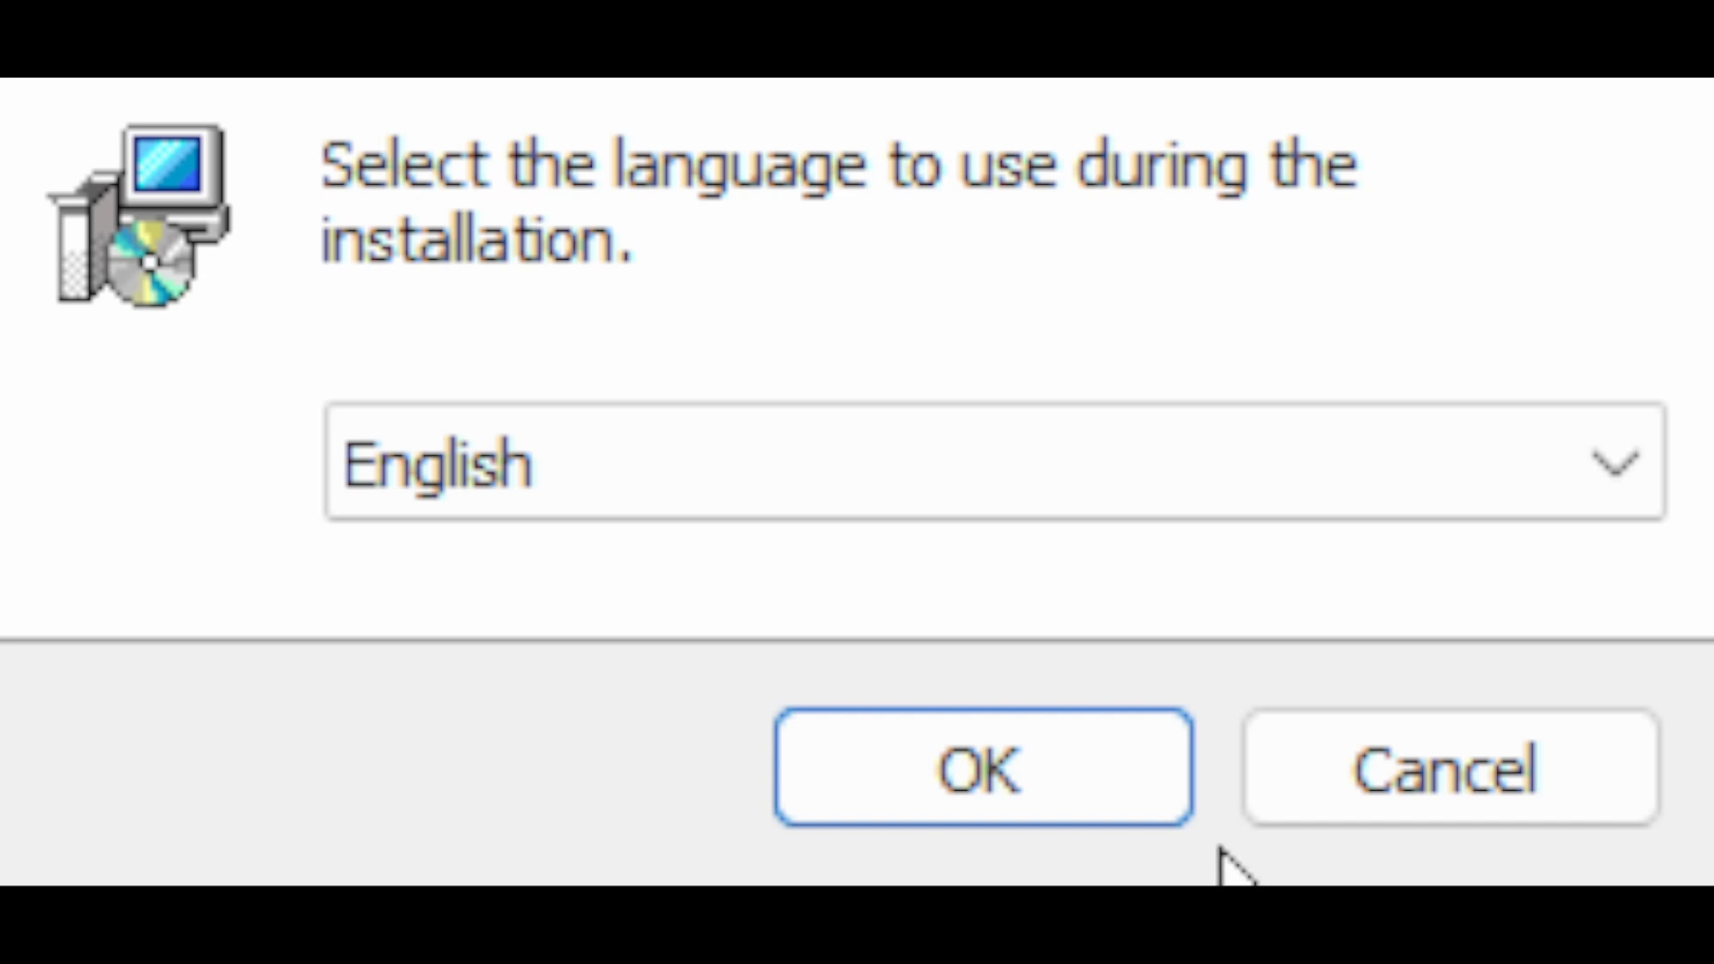
click(1050, 791)
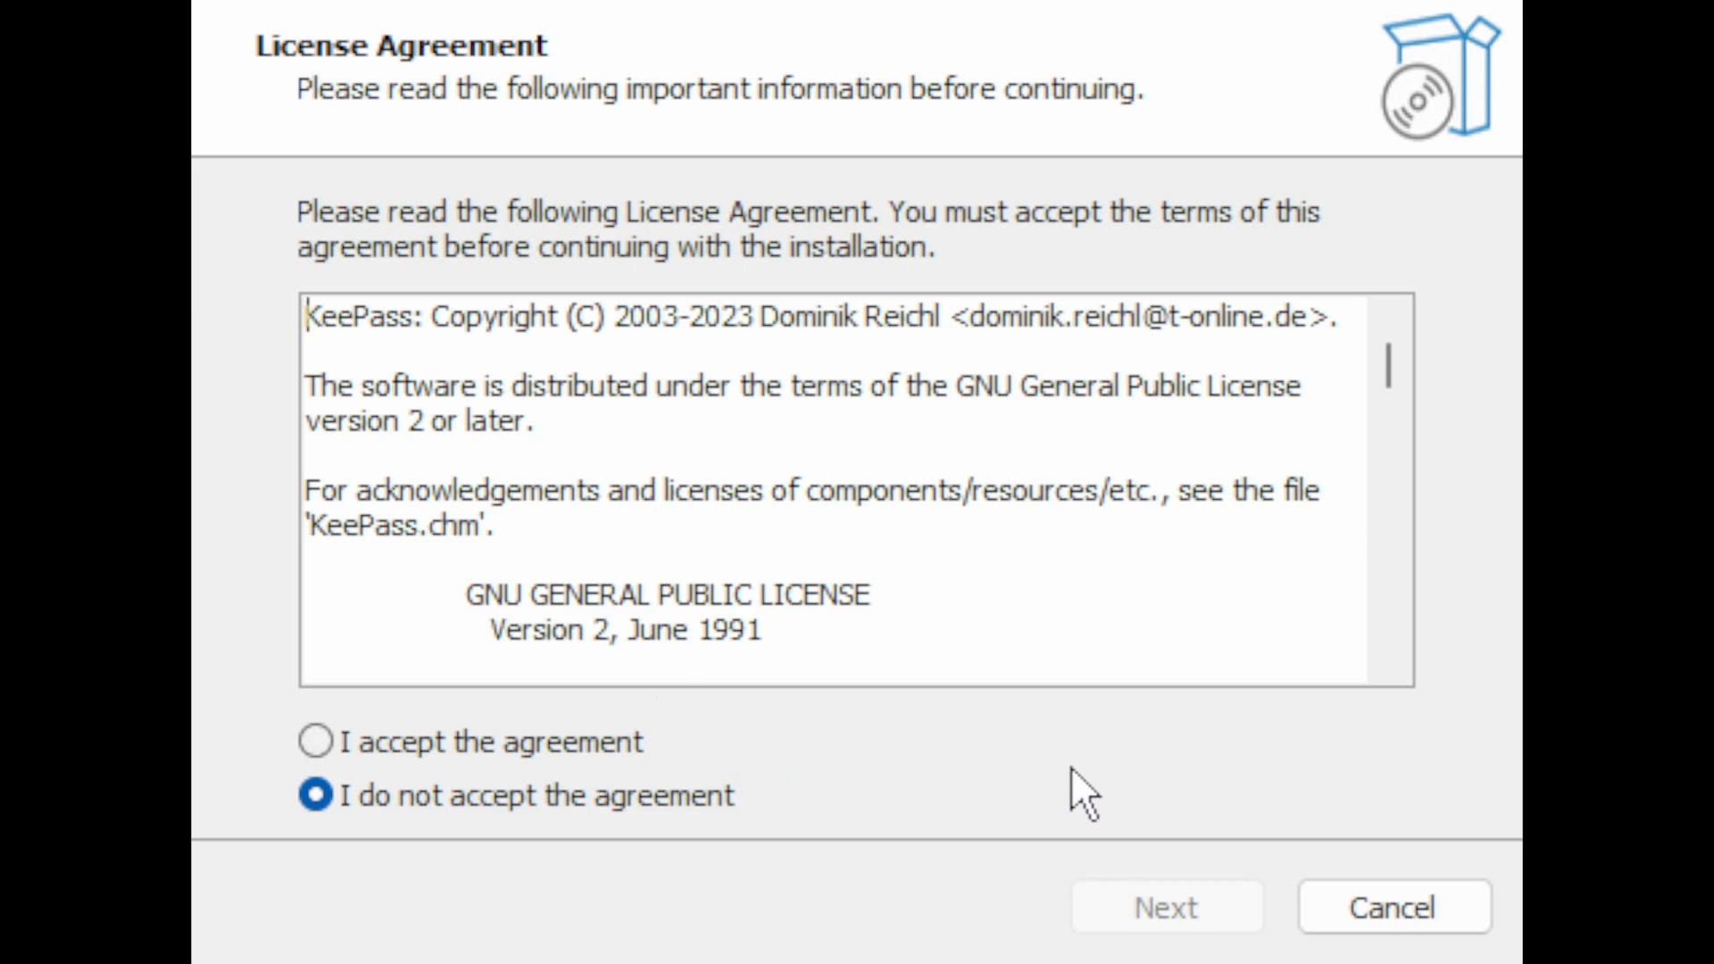
click(314, 743)
click(1199, 905)
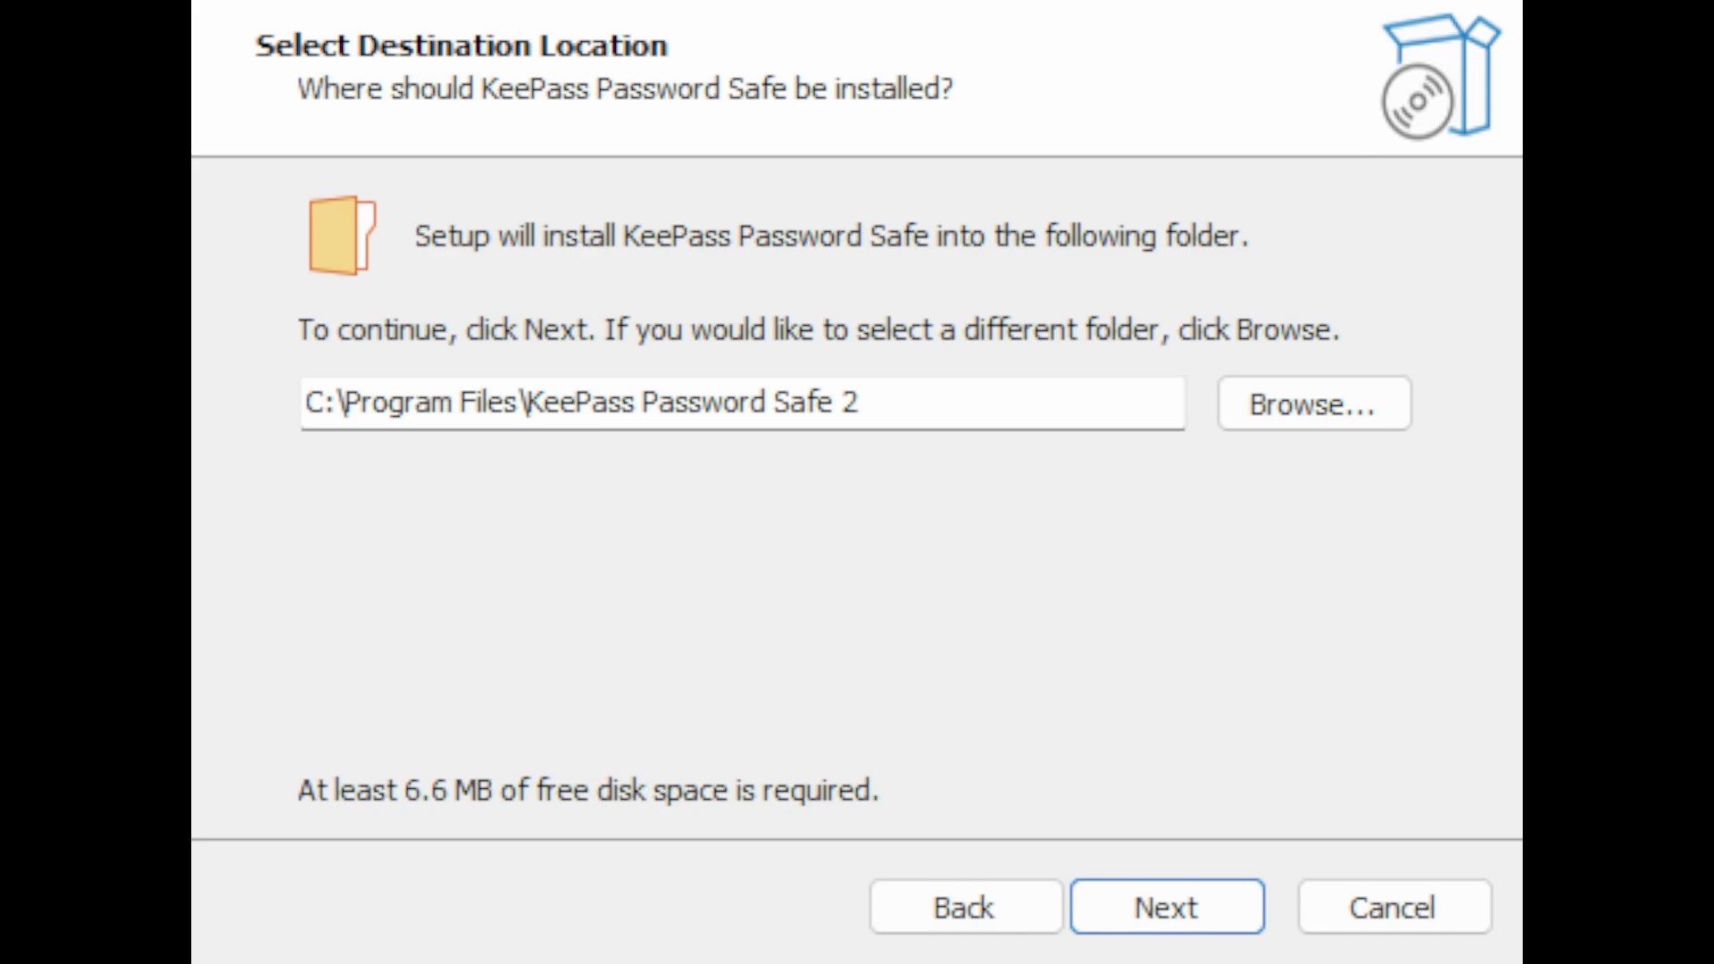
Step: Keep C:\Program Files\KeePass Password Safe 2 as the destination and agree to install into the existing folder
click(1151, 889)
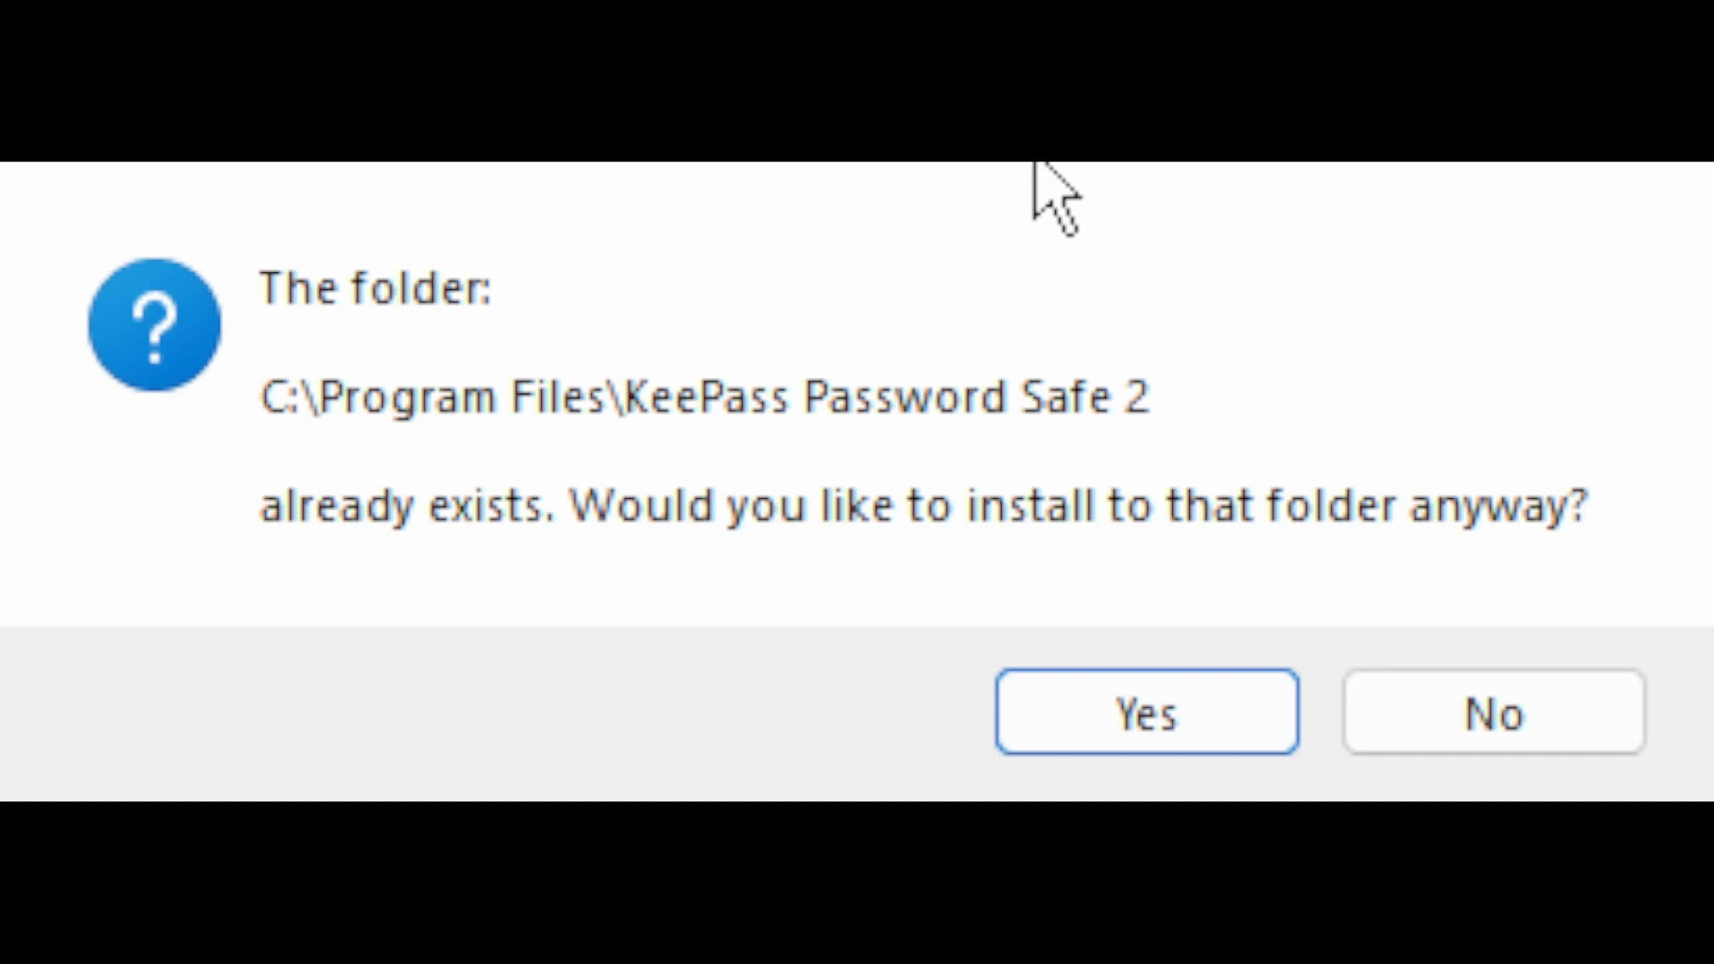
click(1177, 717)
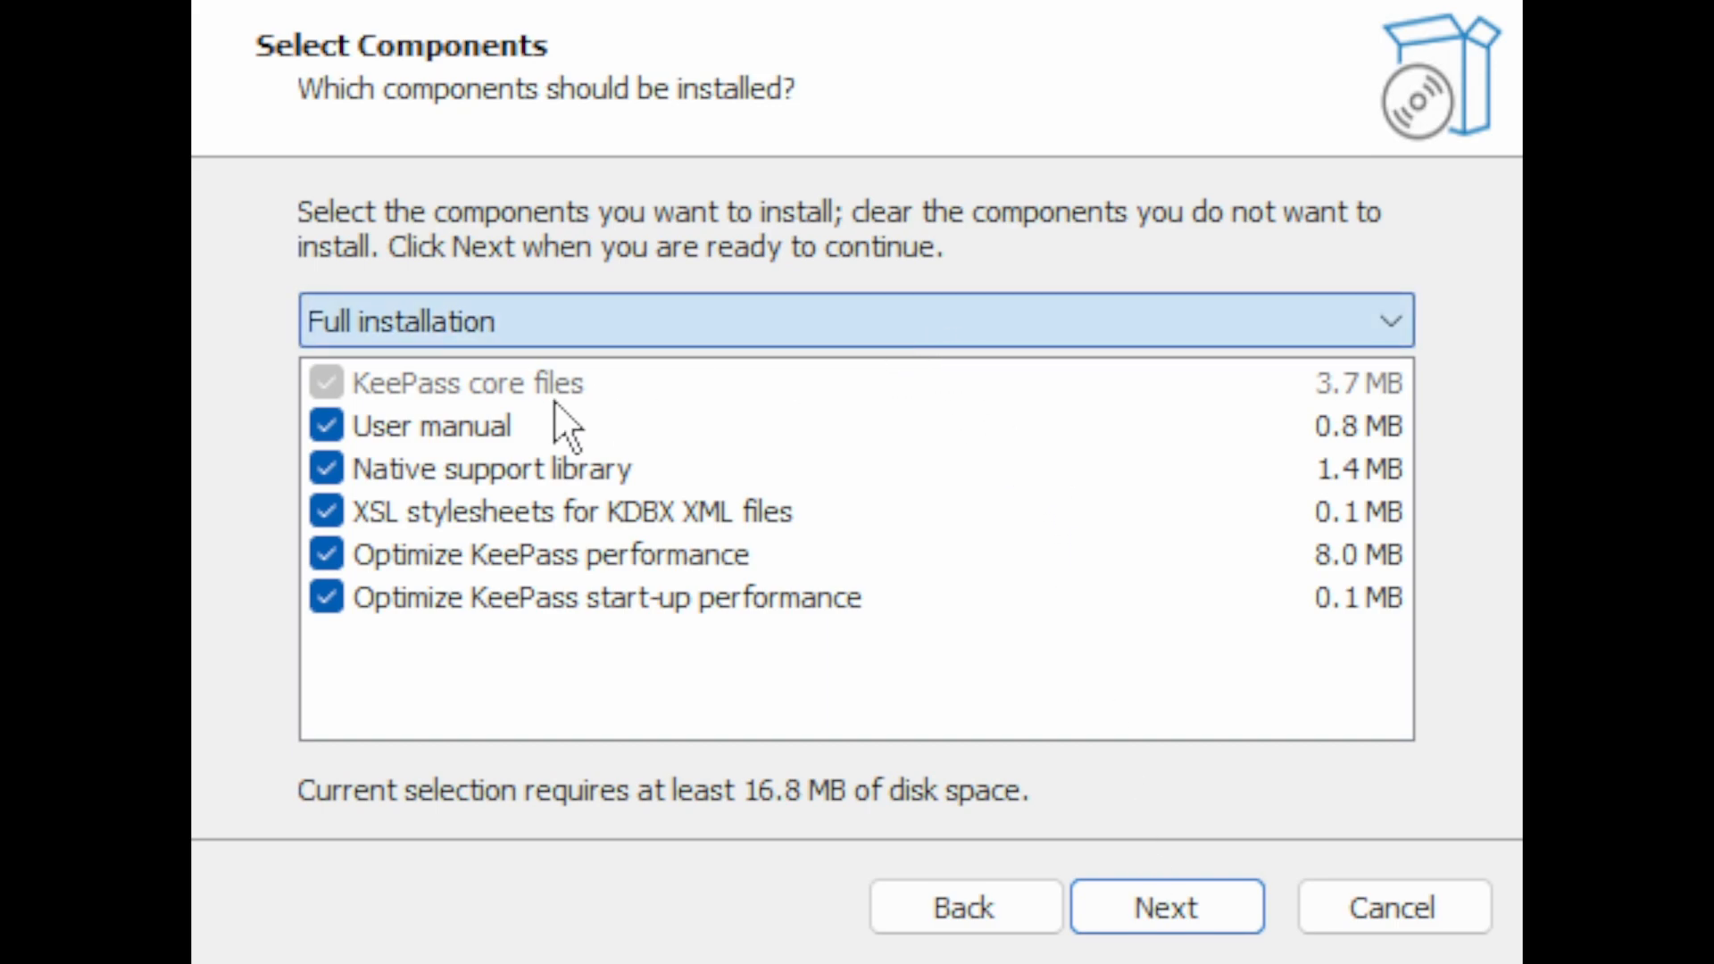
key(Down)
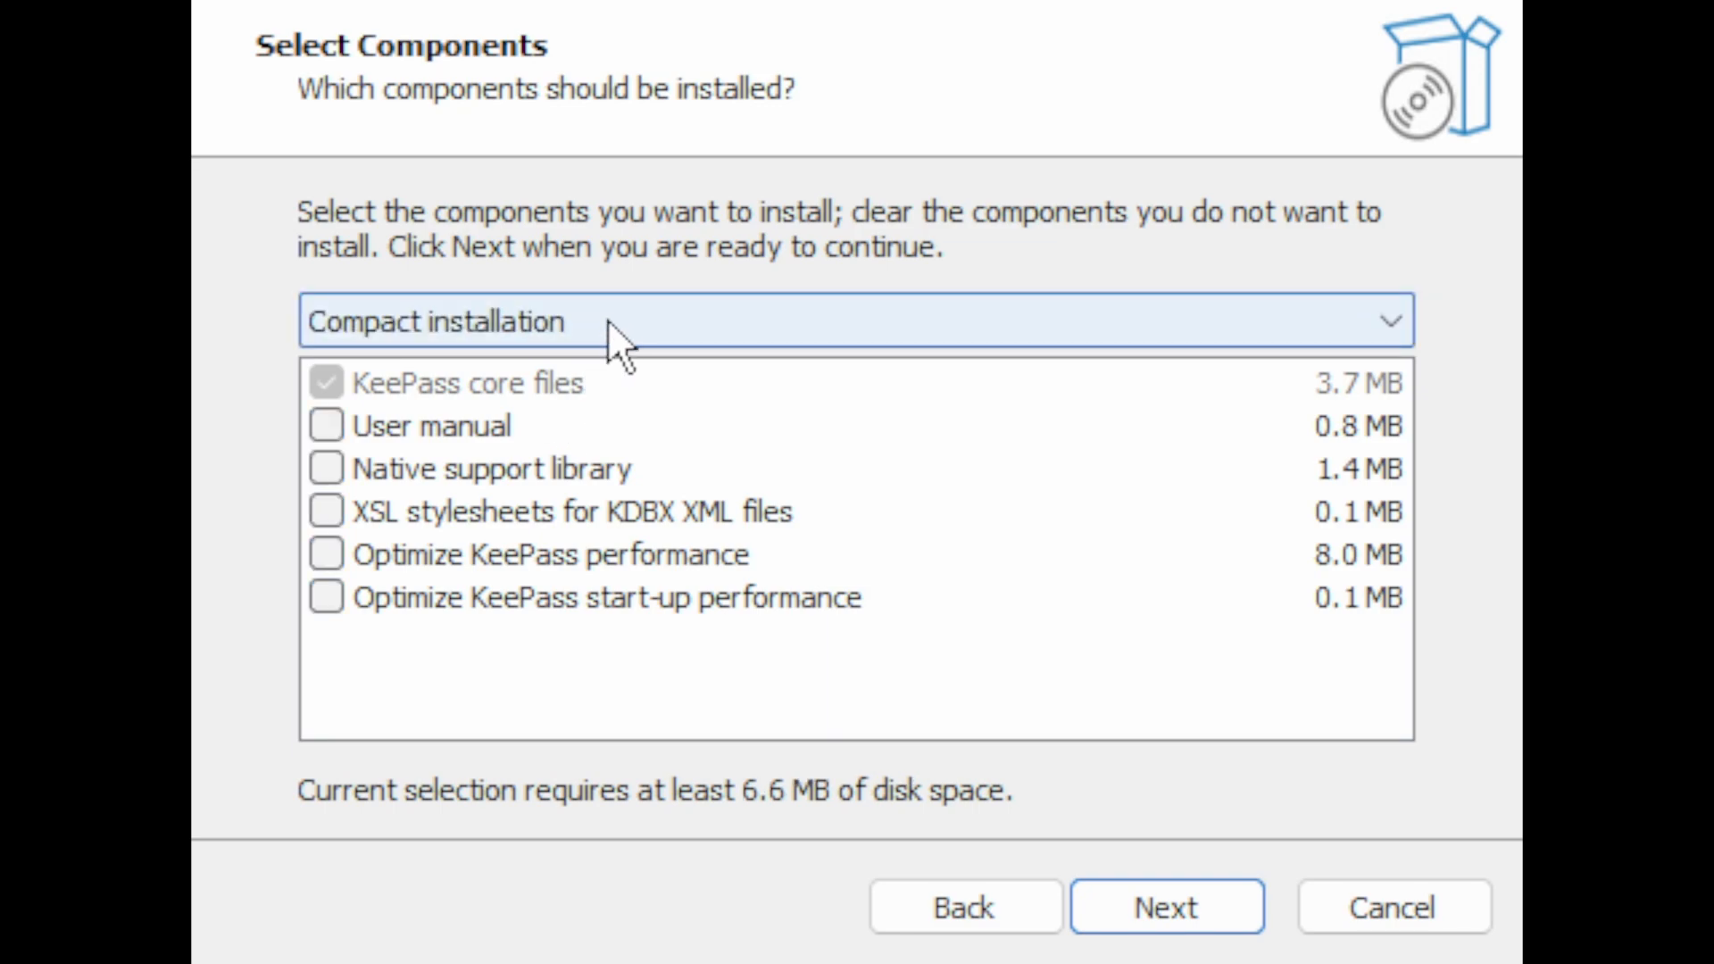
key(Down)
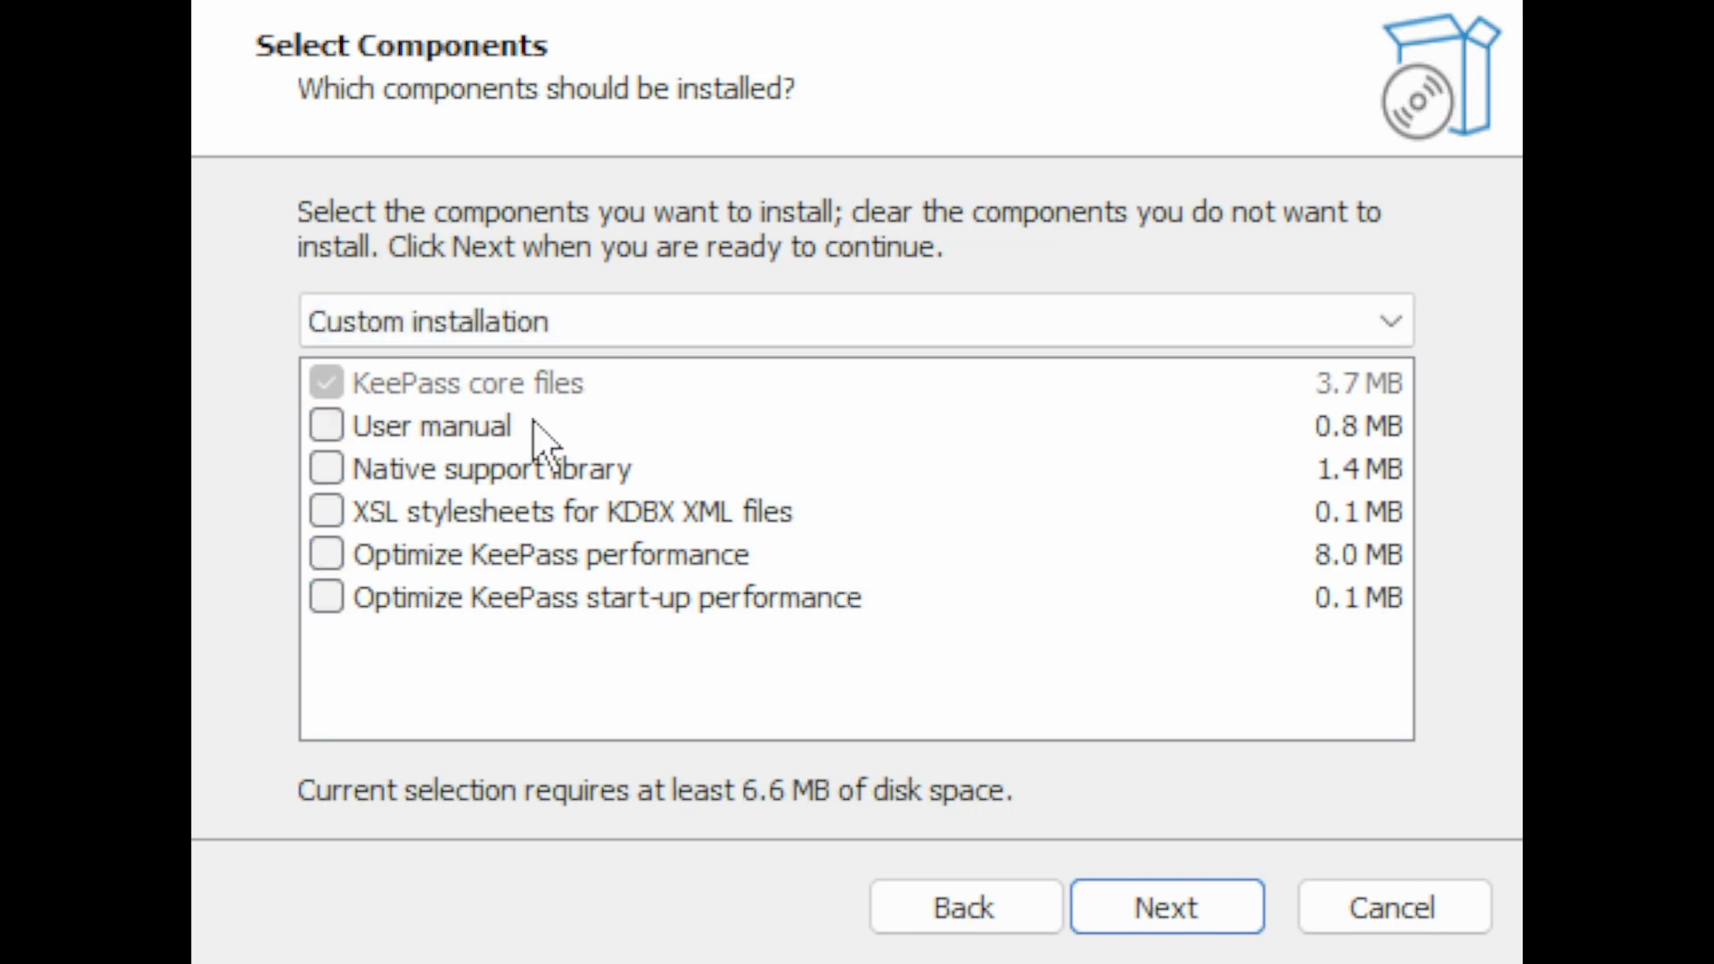
key(Up)
key(Up)
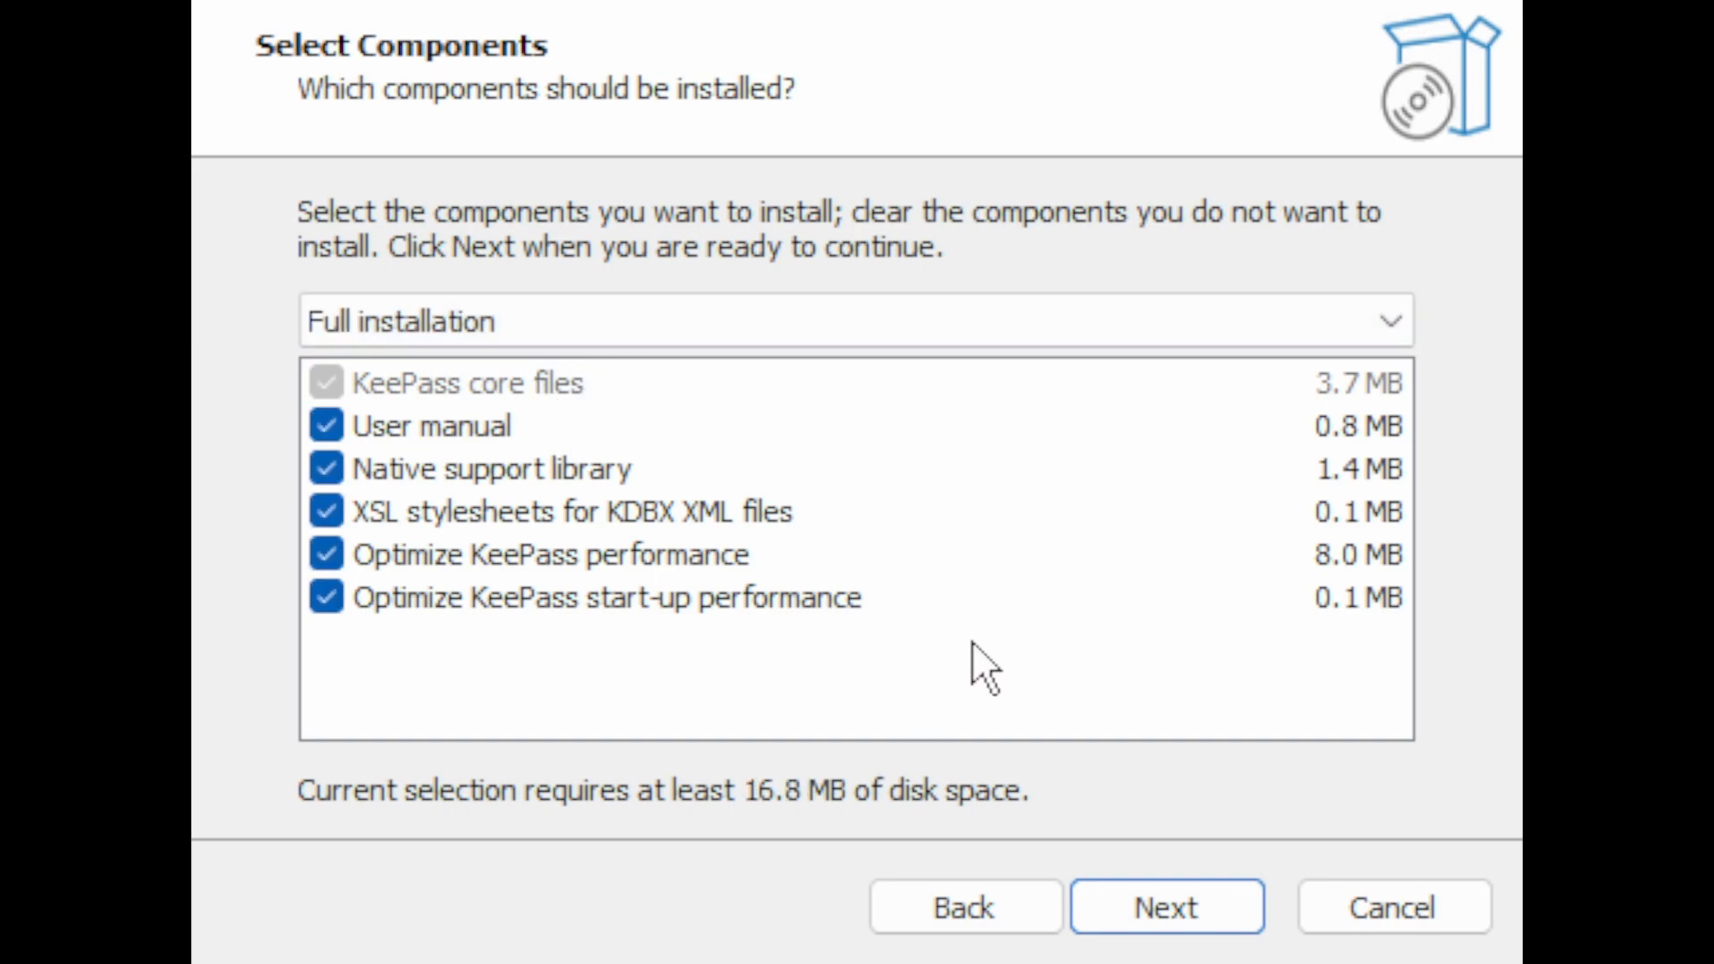
Step: Install KeePass with the Full installation components and the default additional tasks
click(1197, 905)
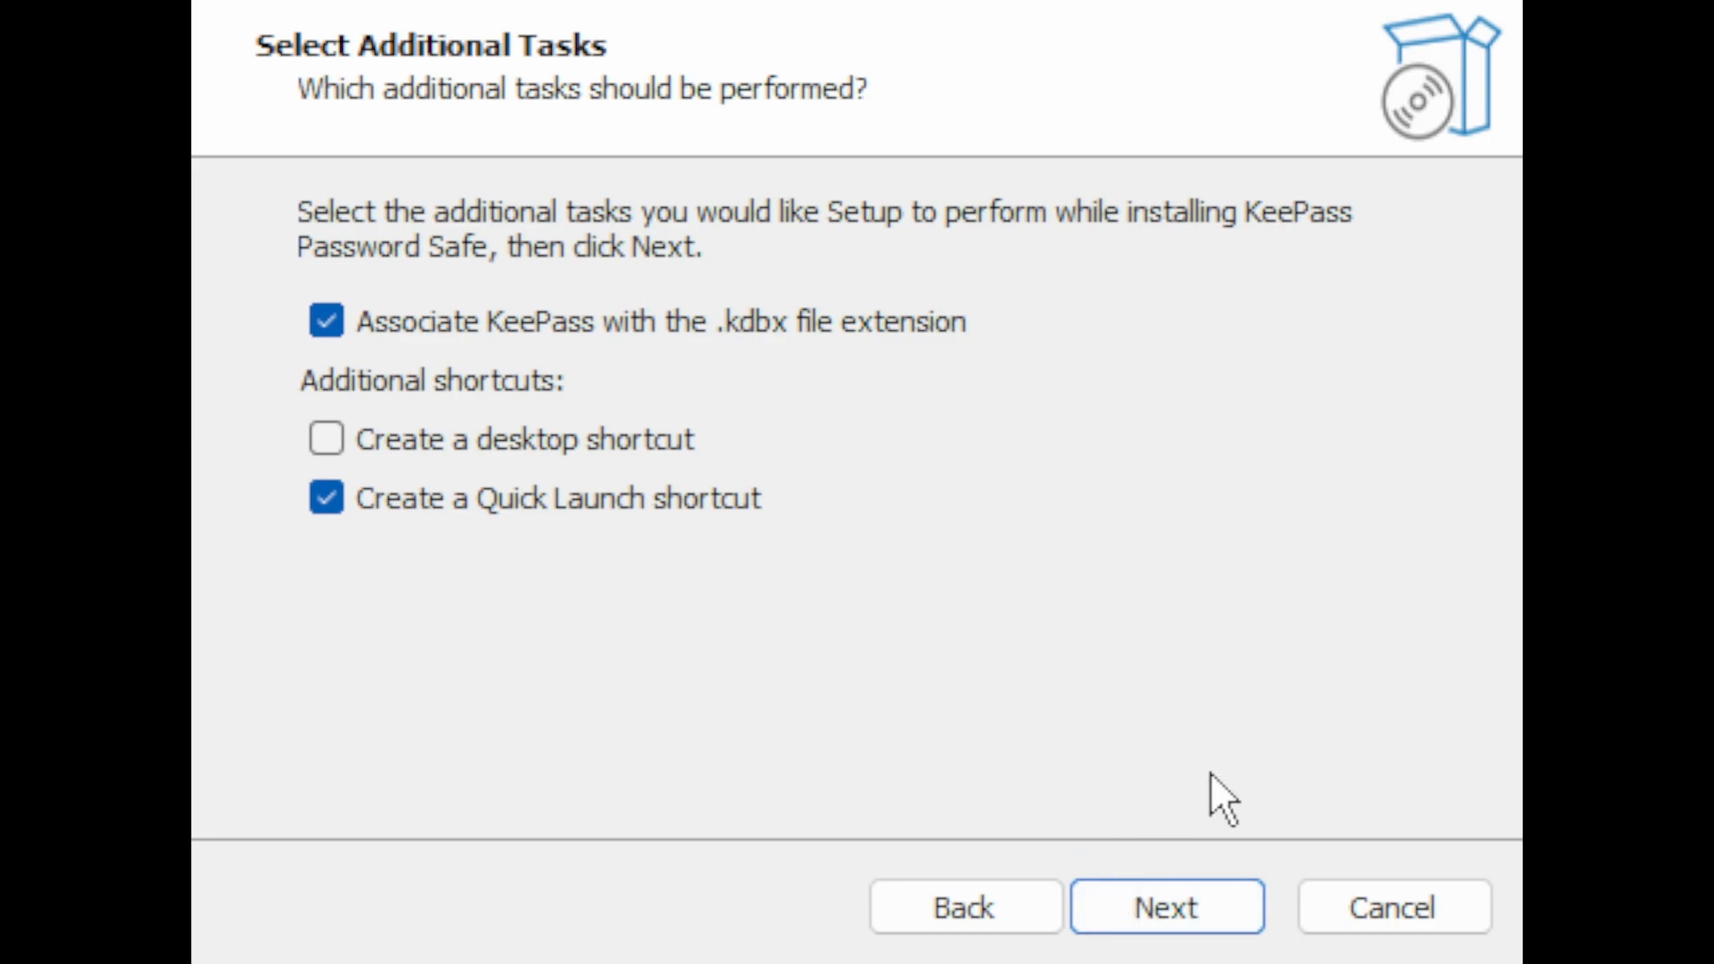
click(1174, 924)
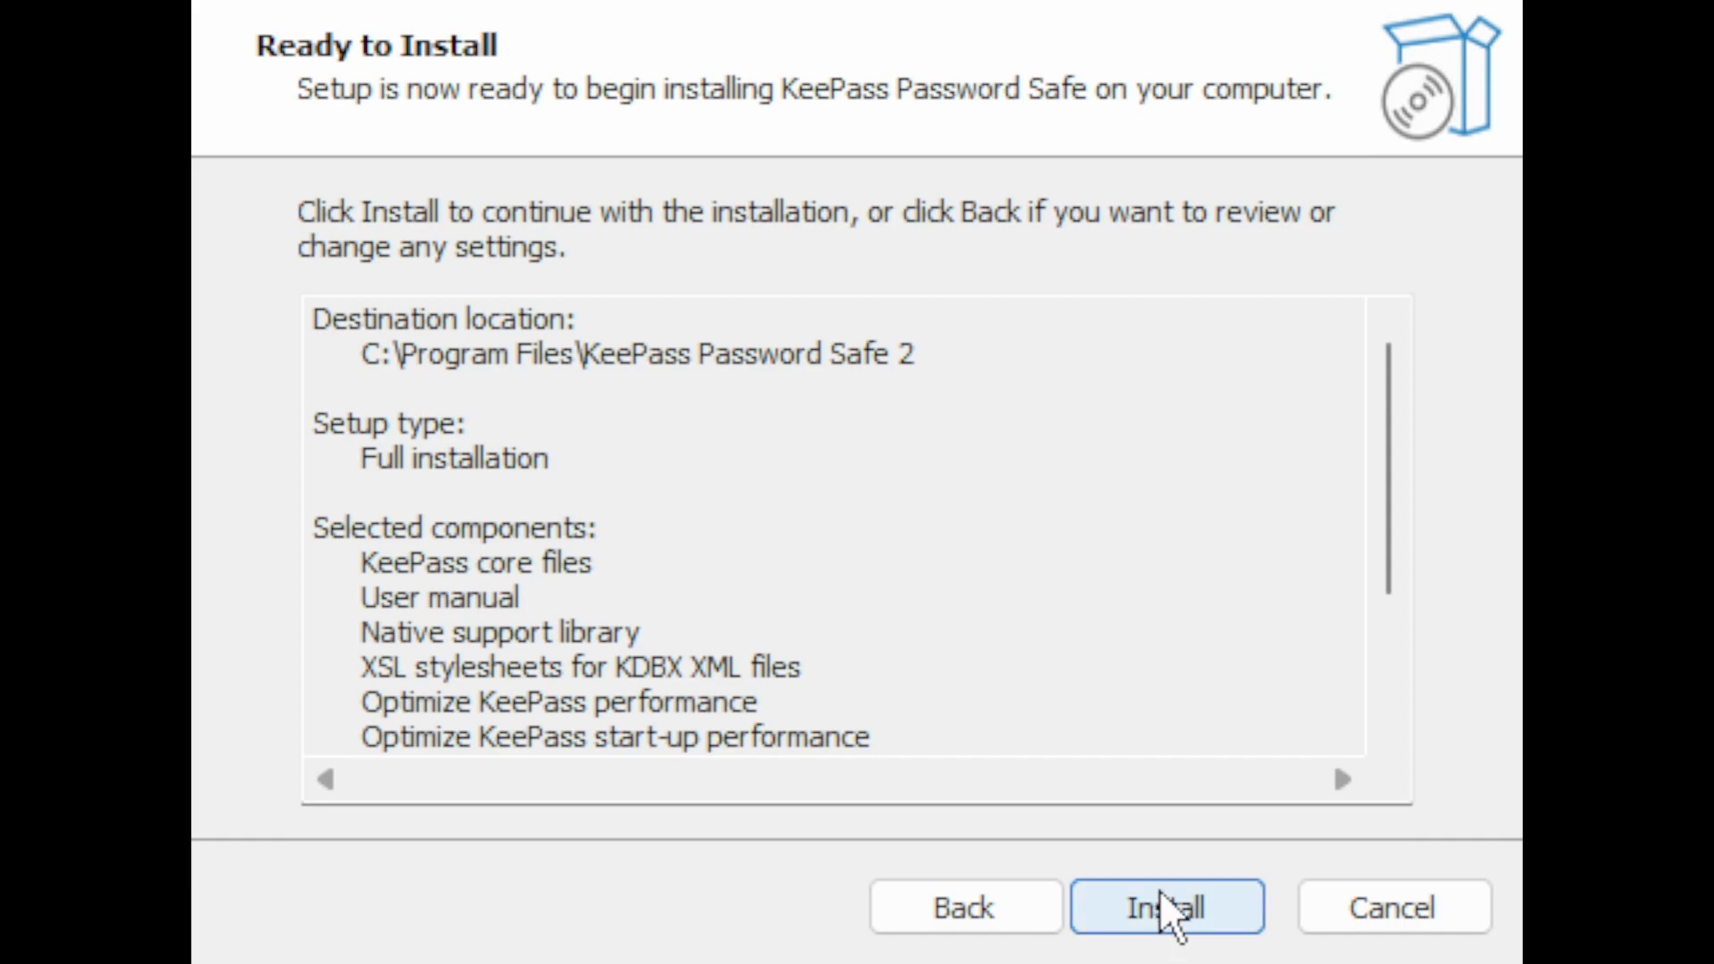
click(1182, 905)
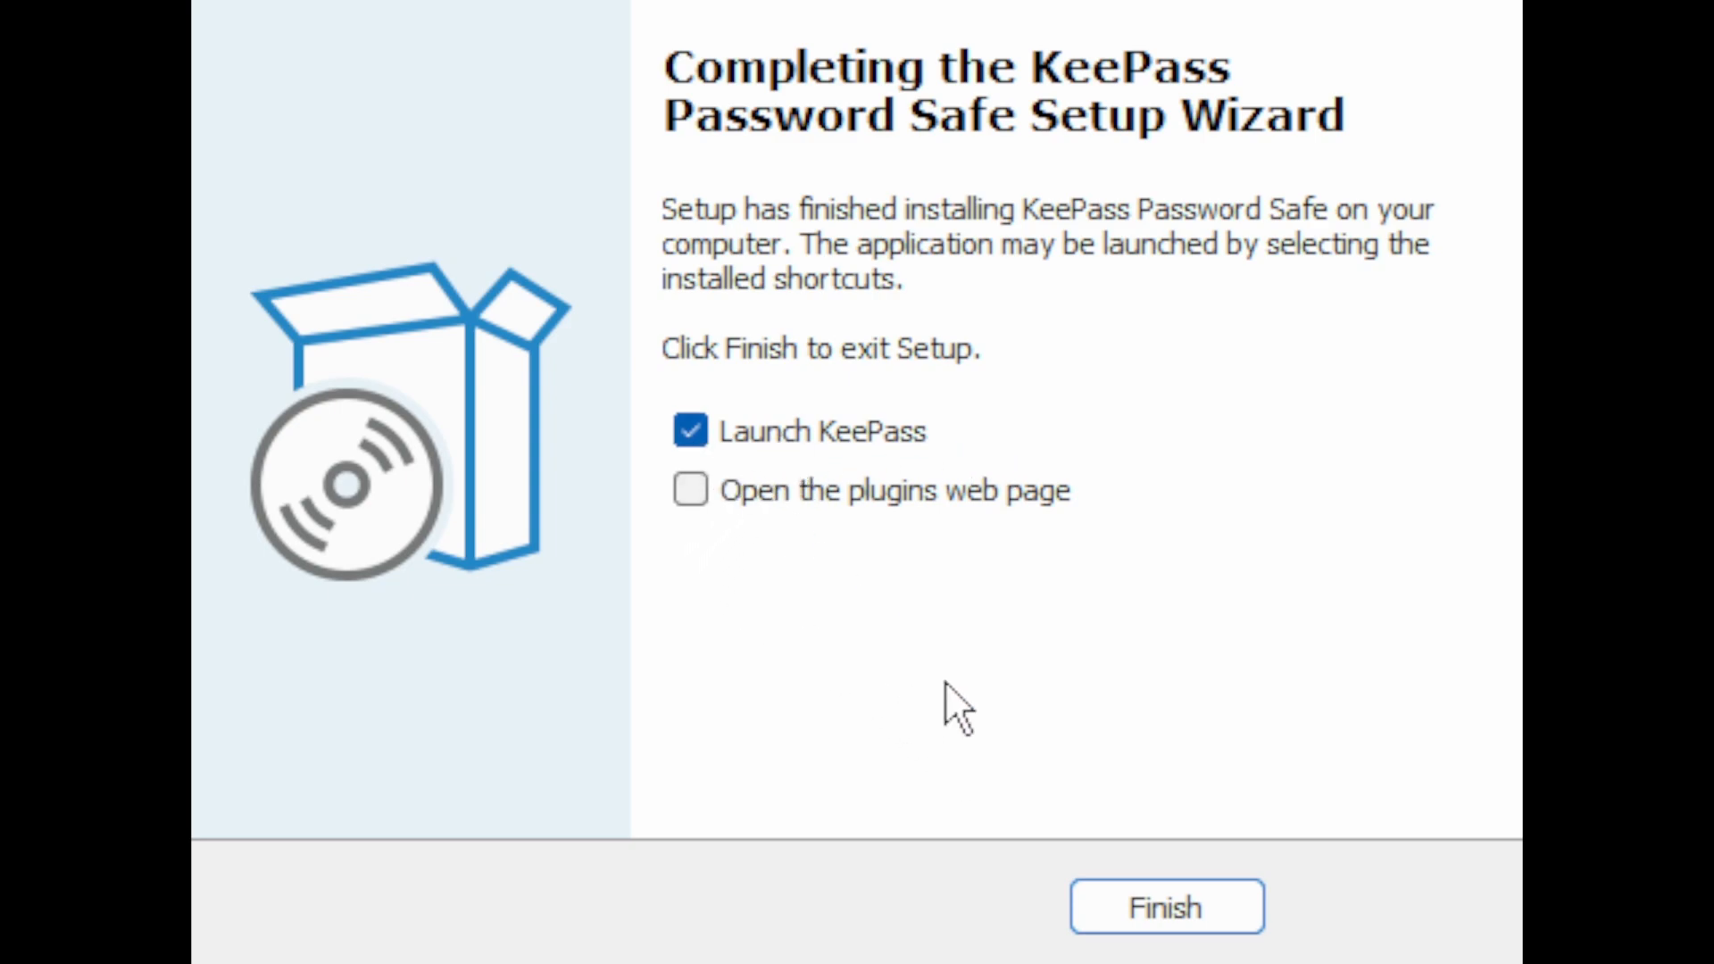
Step: Finish the setup wizard with Launch KeePass enabled and disable the automatic update check
click(1192, 906)
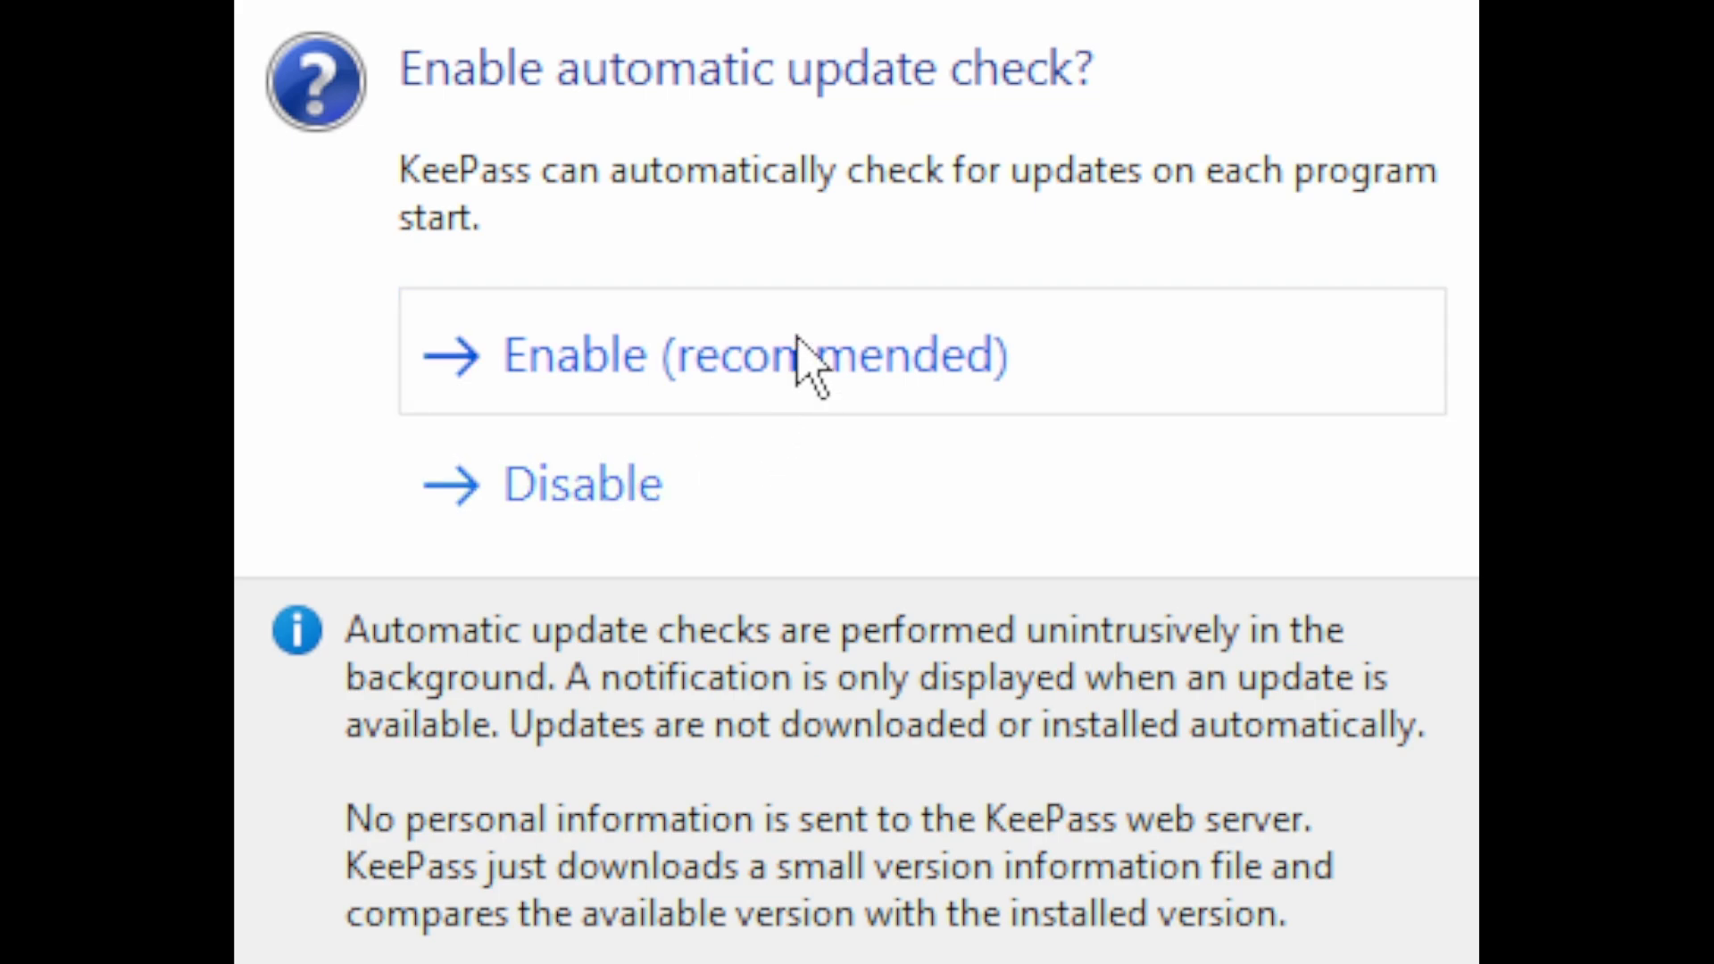
click(583, 520)
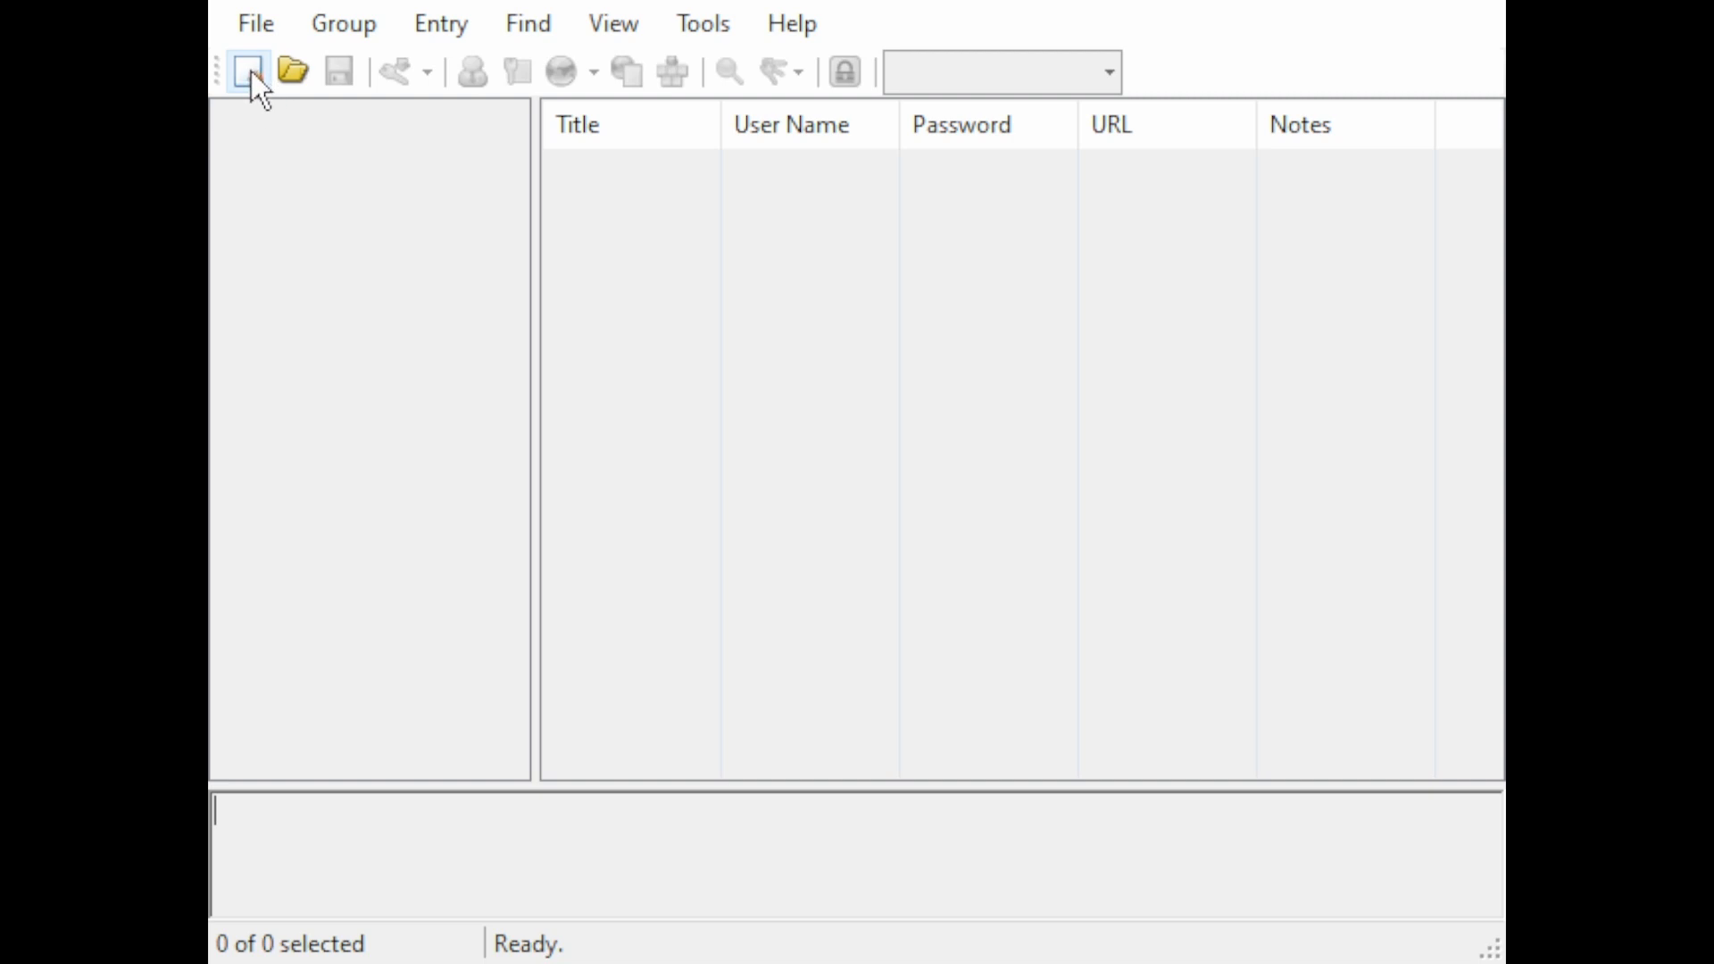
Step: Create a new password database and save it as "KeePass Database" on the Data (Z:) drive
click(250, 71)
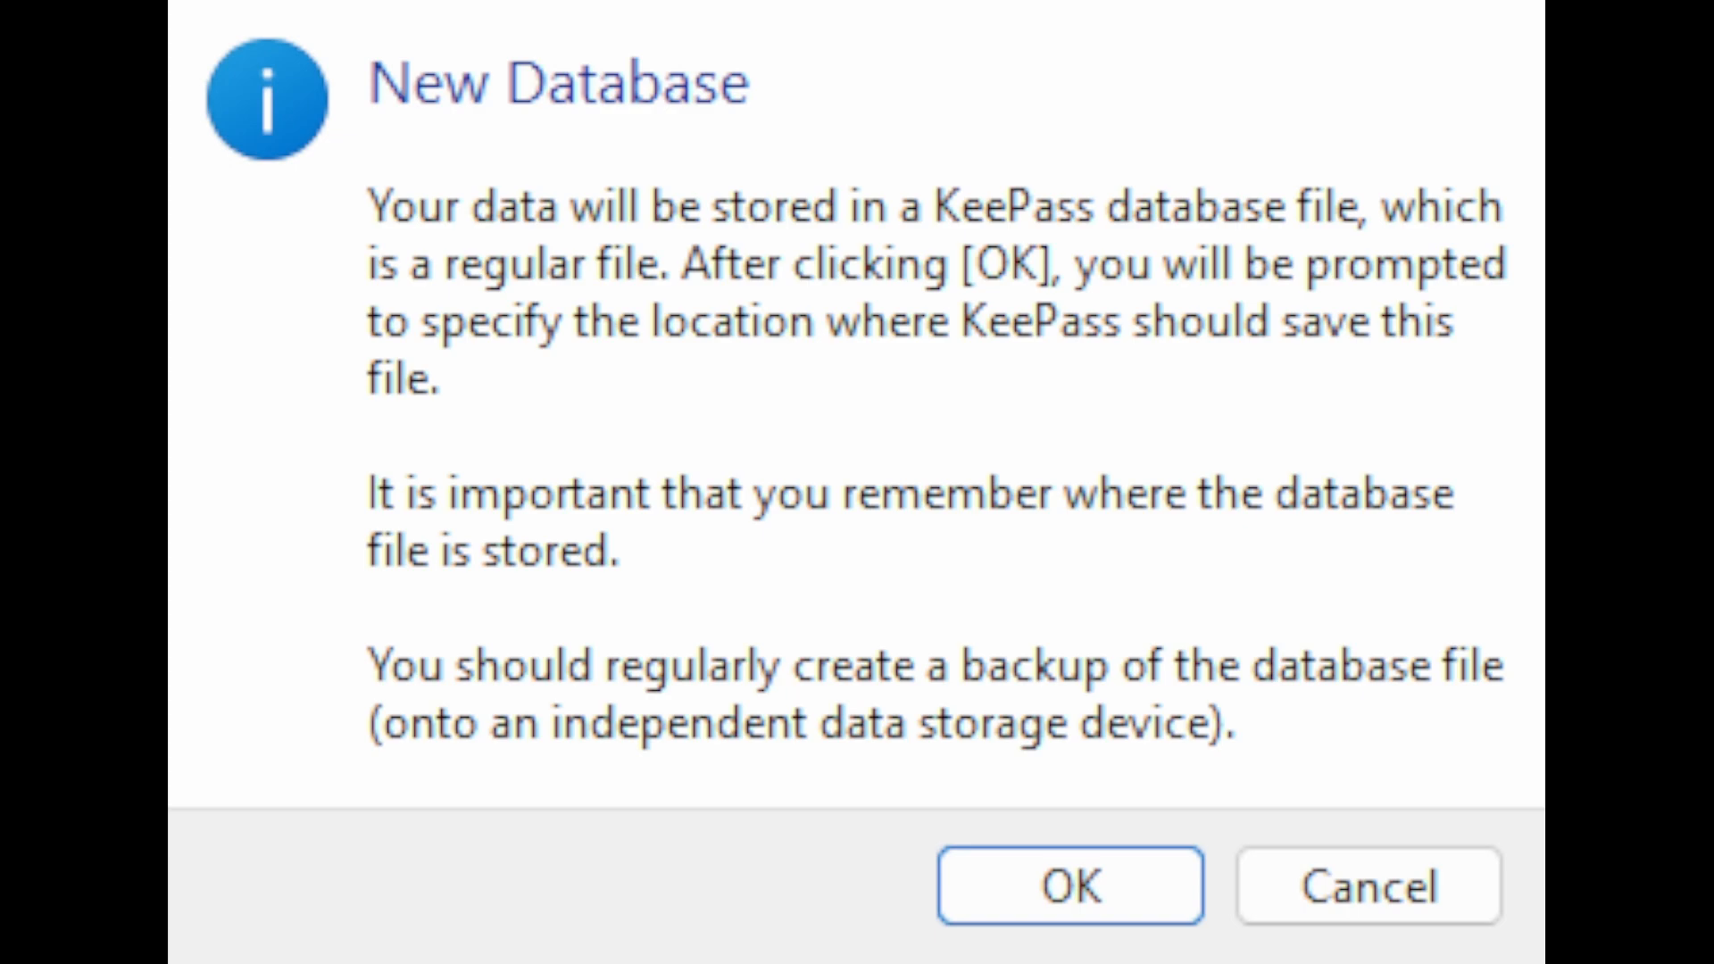
click(1117, 911)
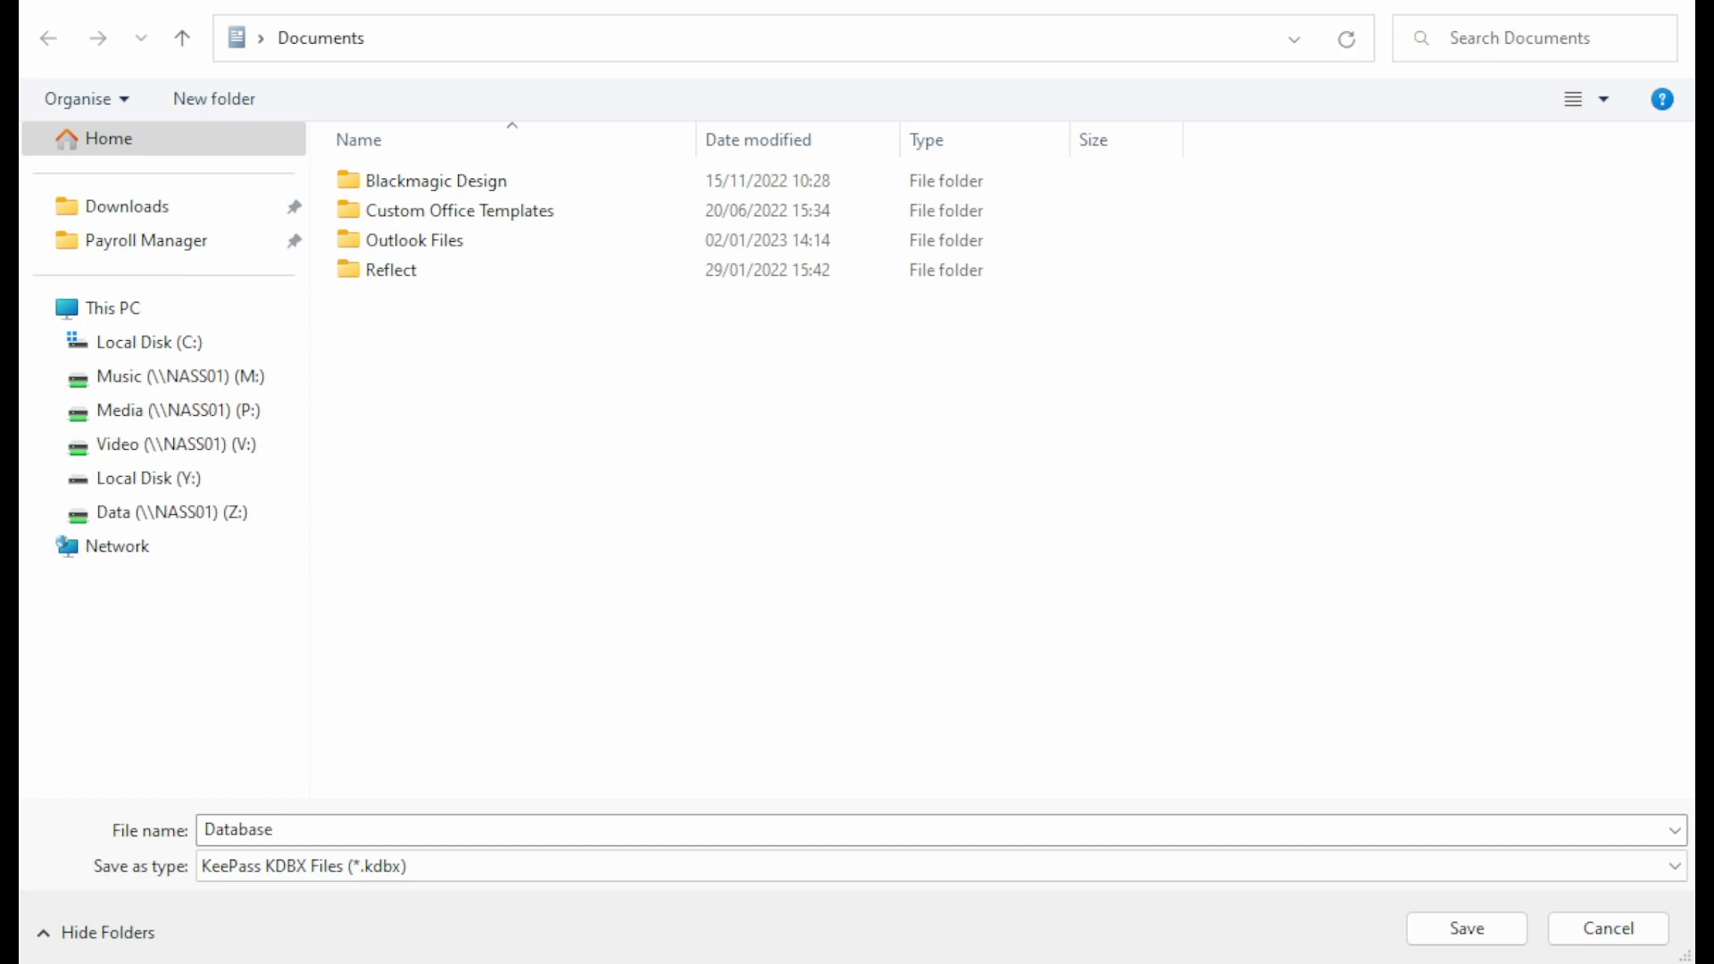
click(201, 520)
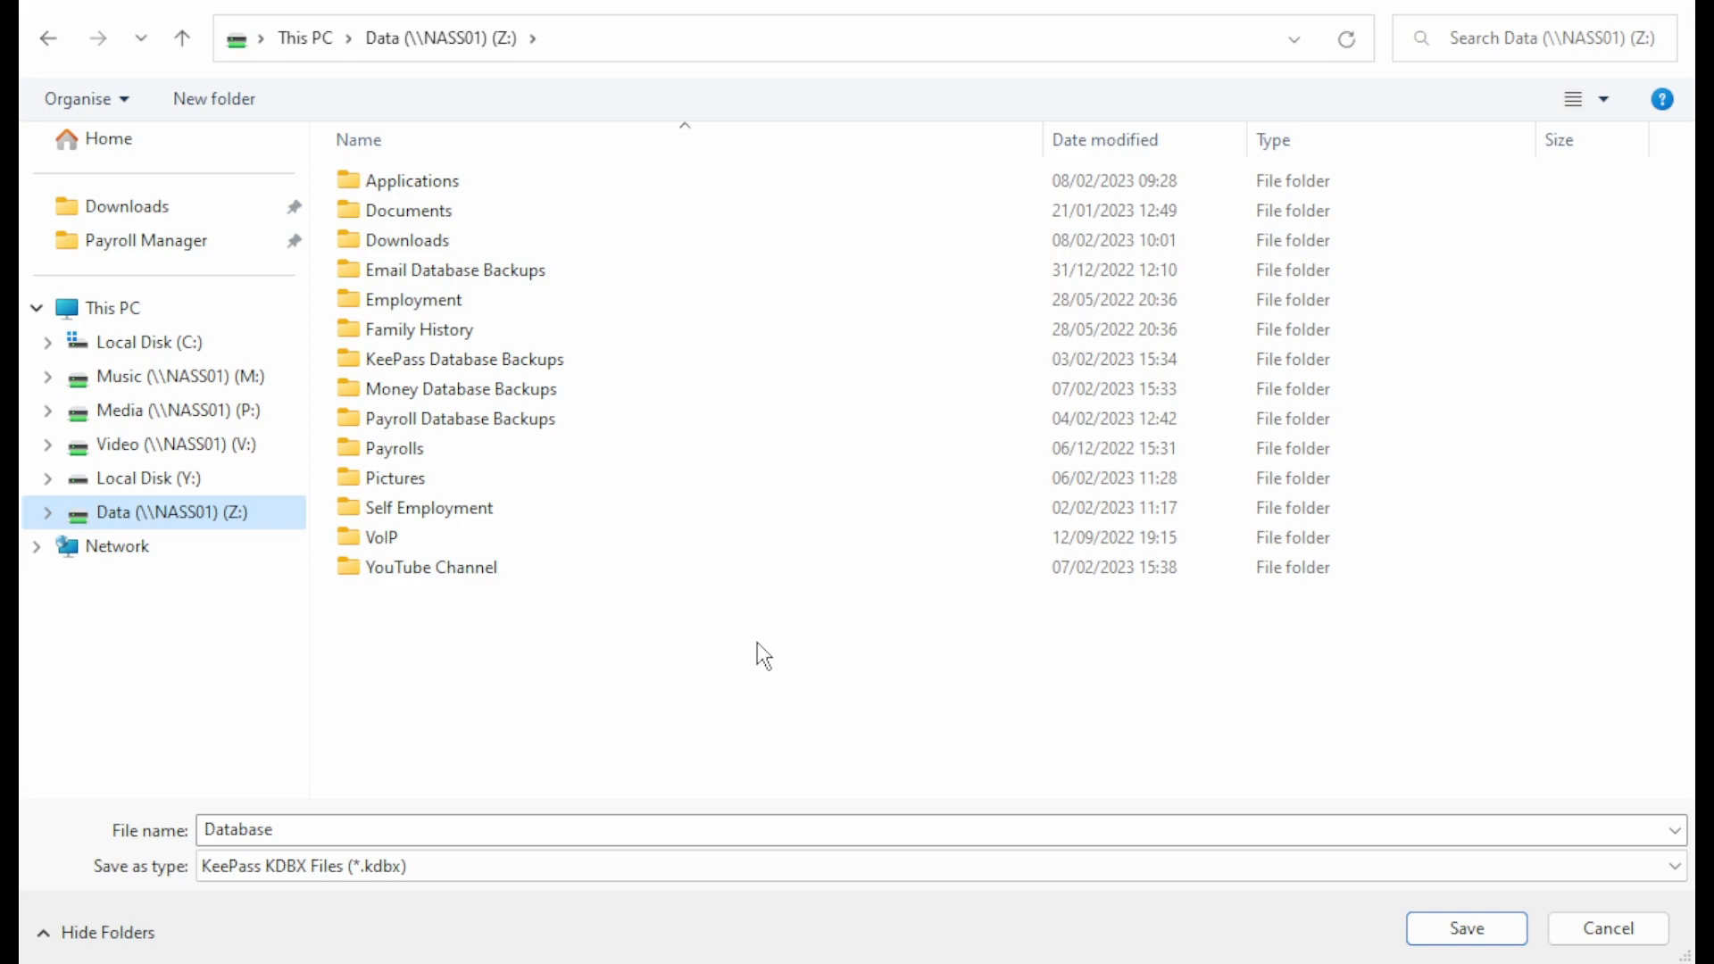
double_click(379, 831)
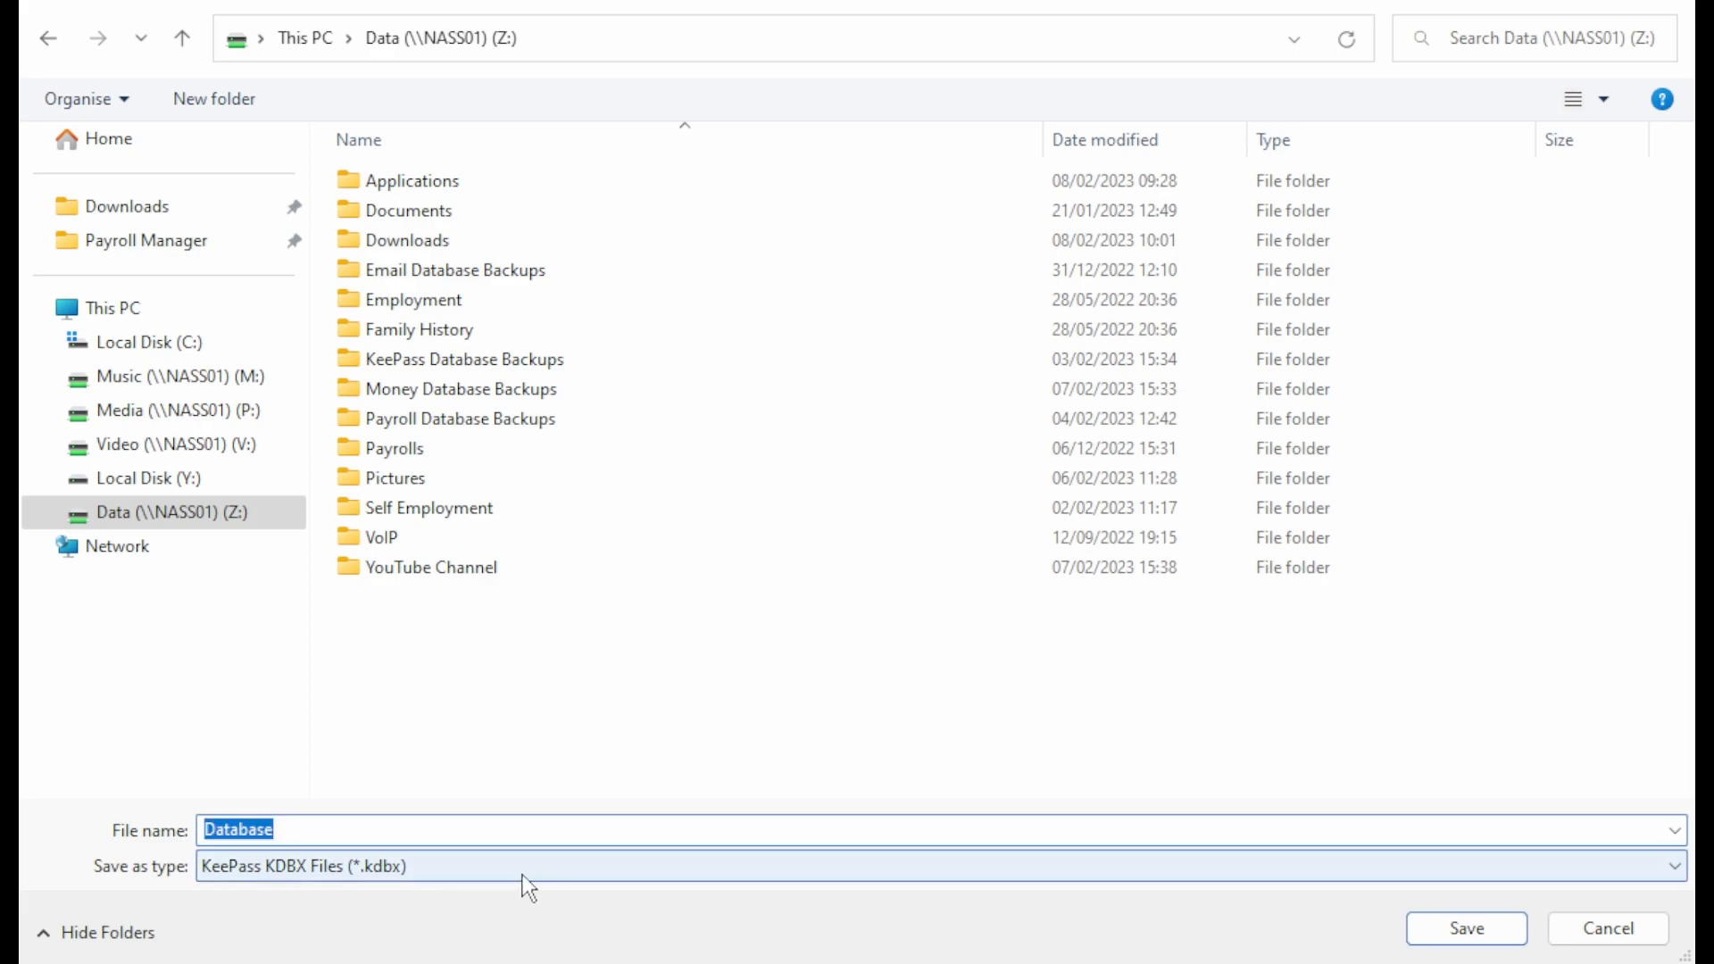
text(KeeP)
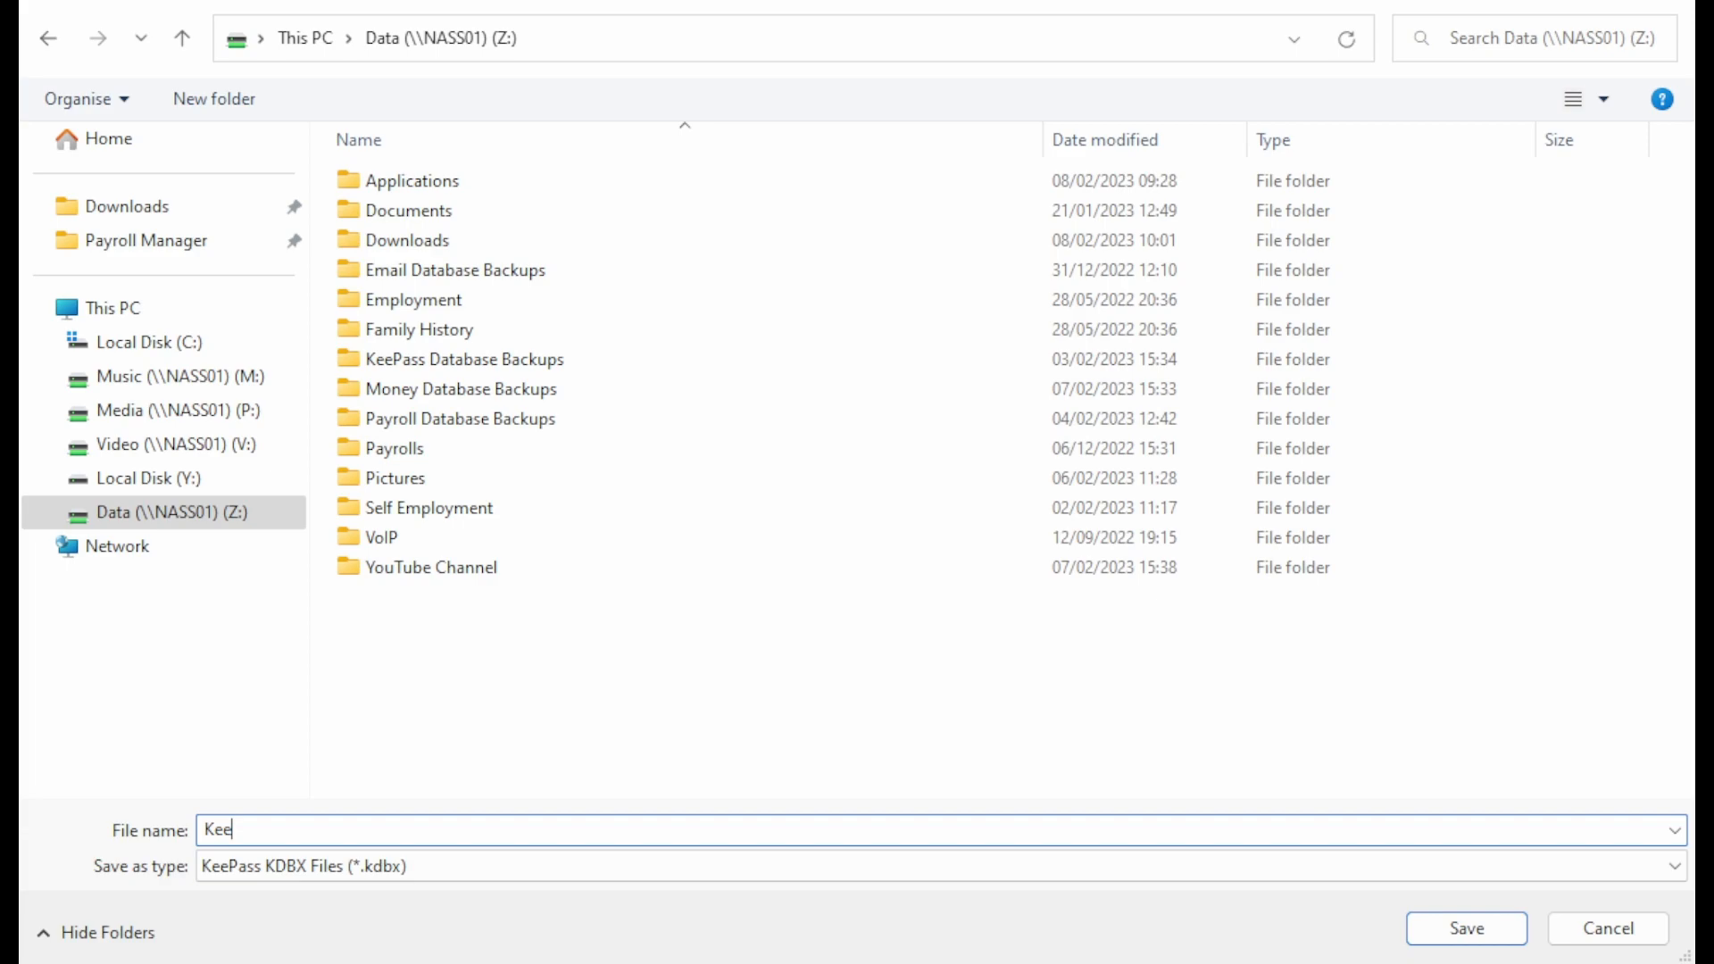
text(ass Database)
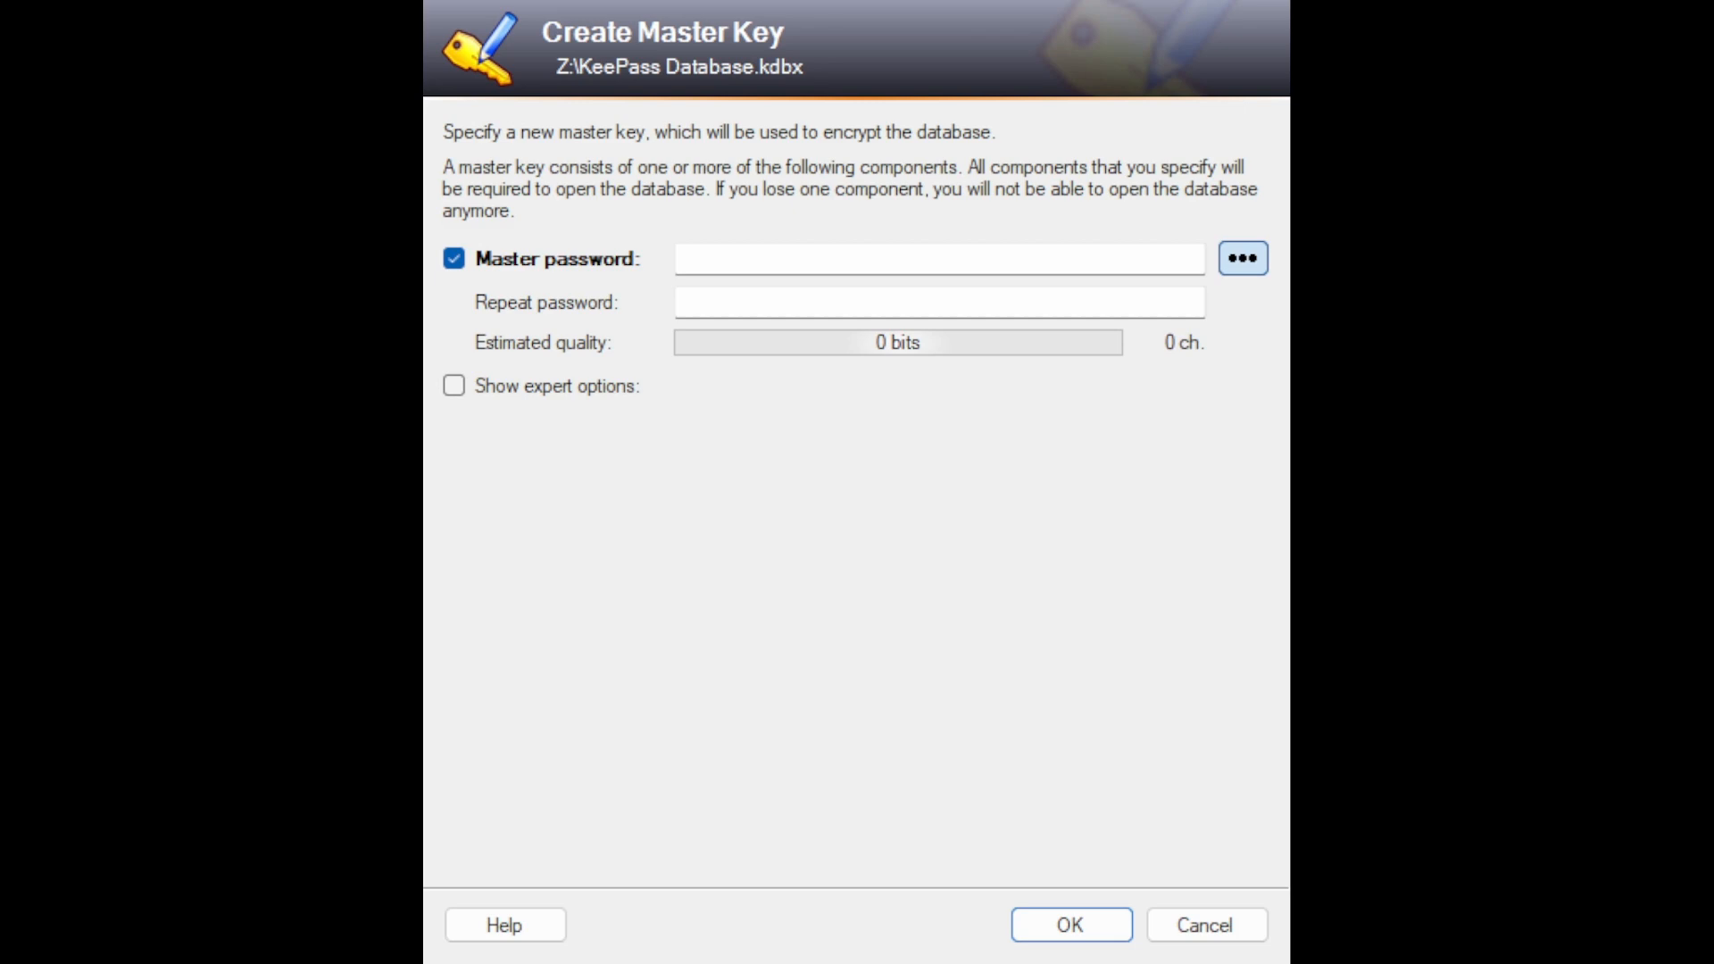
Step: Enter the master password for the new database, repeat it in the confirmation field and accept the master key
click(985, 625)
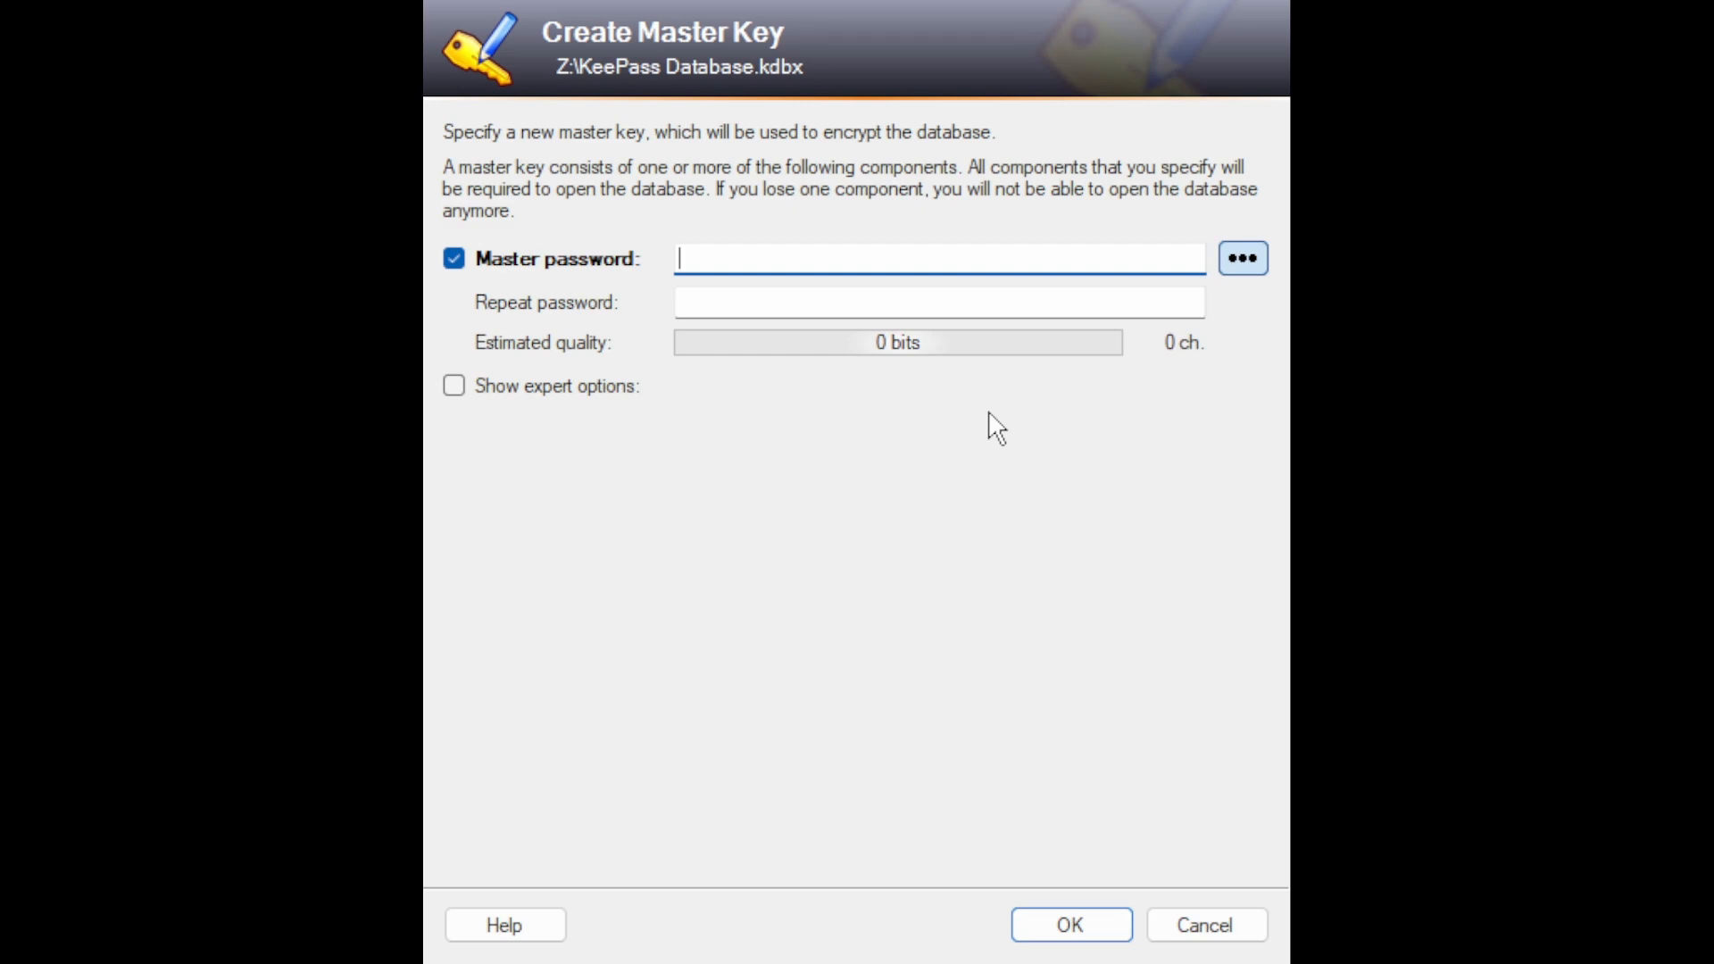
text(p*****************)
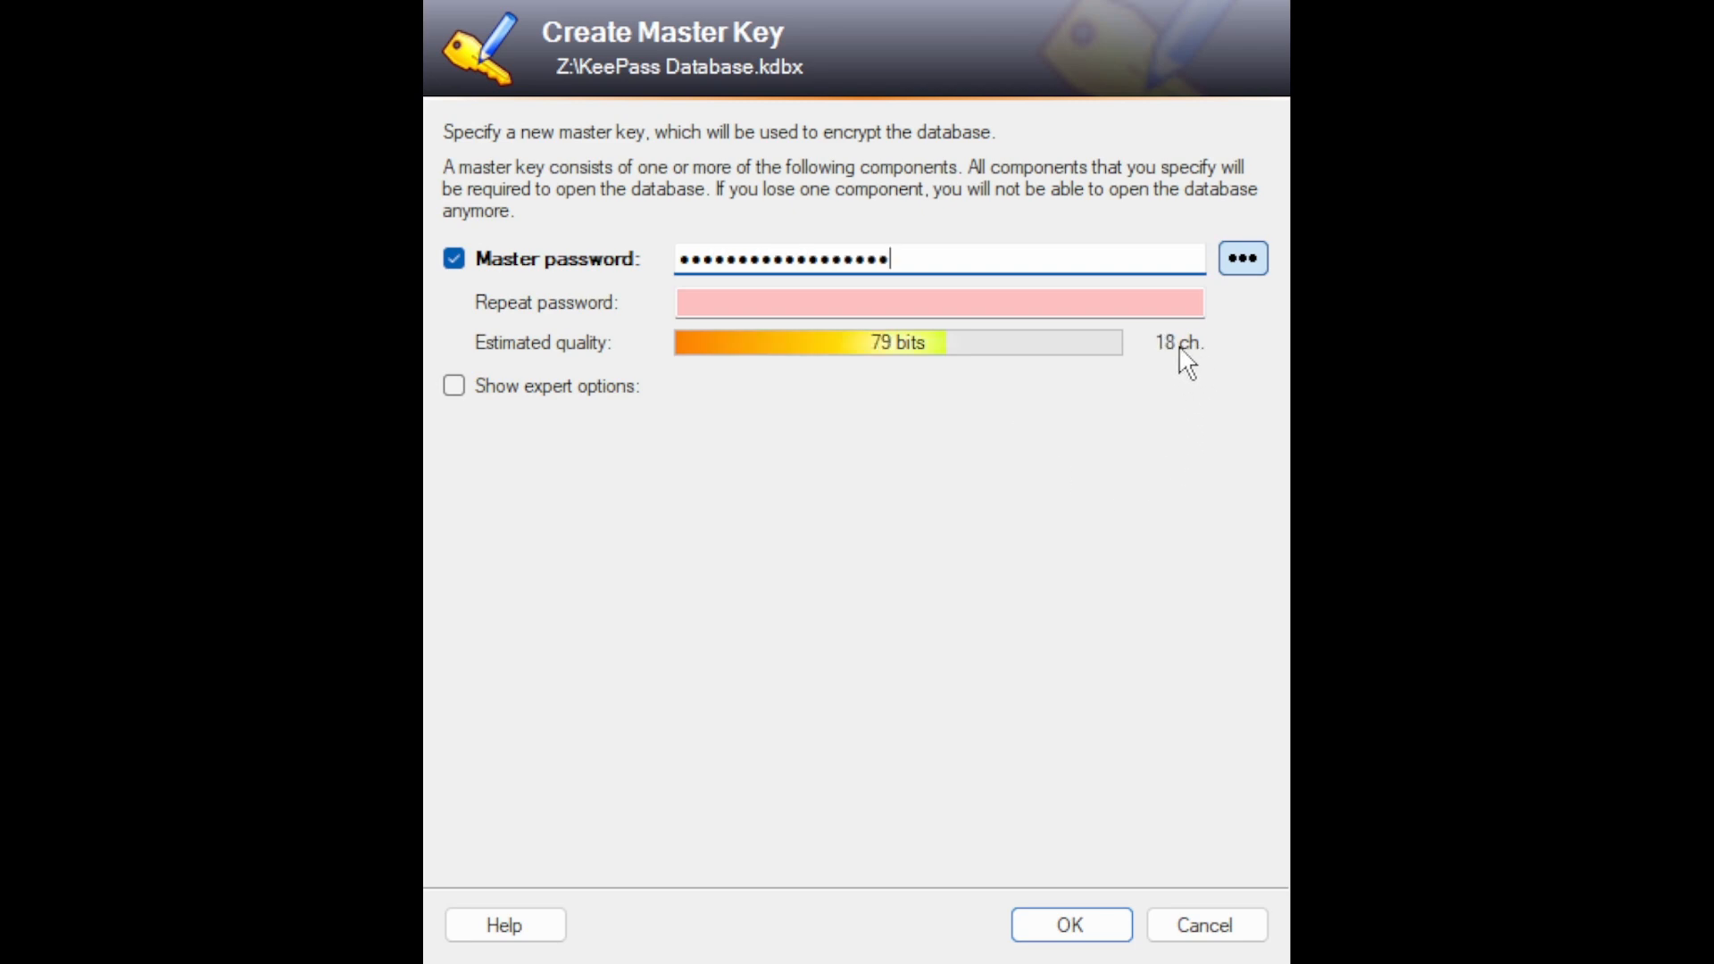
click(1107, 304)
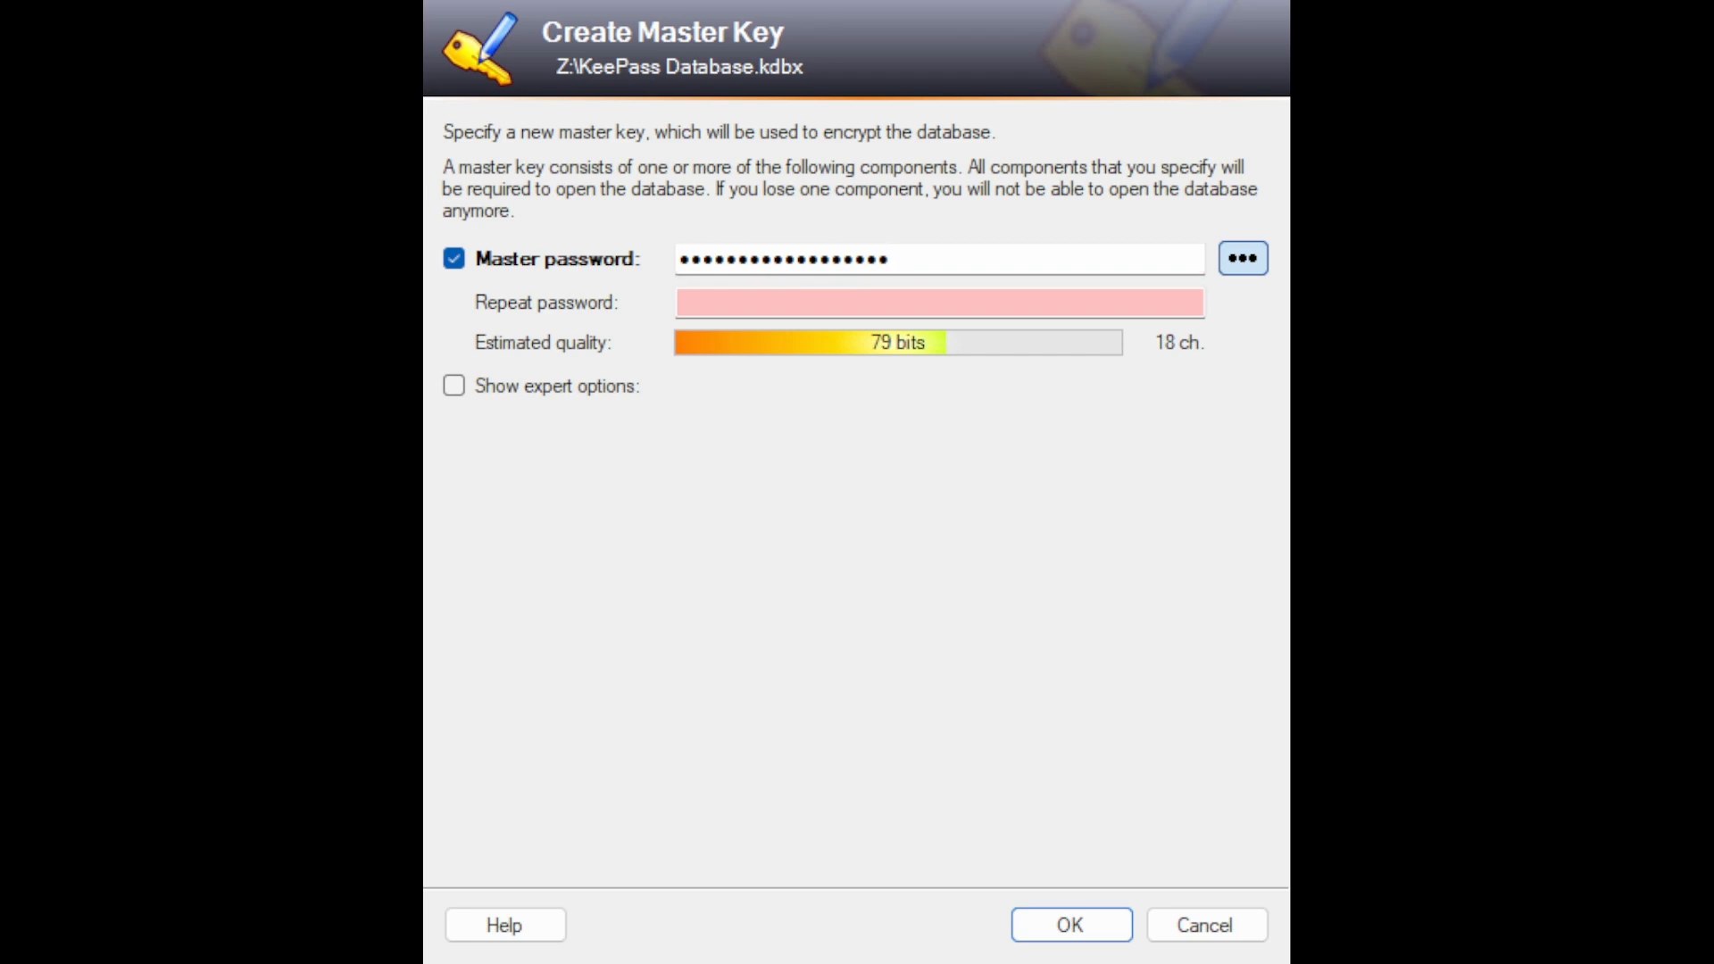
key(Return)
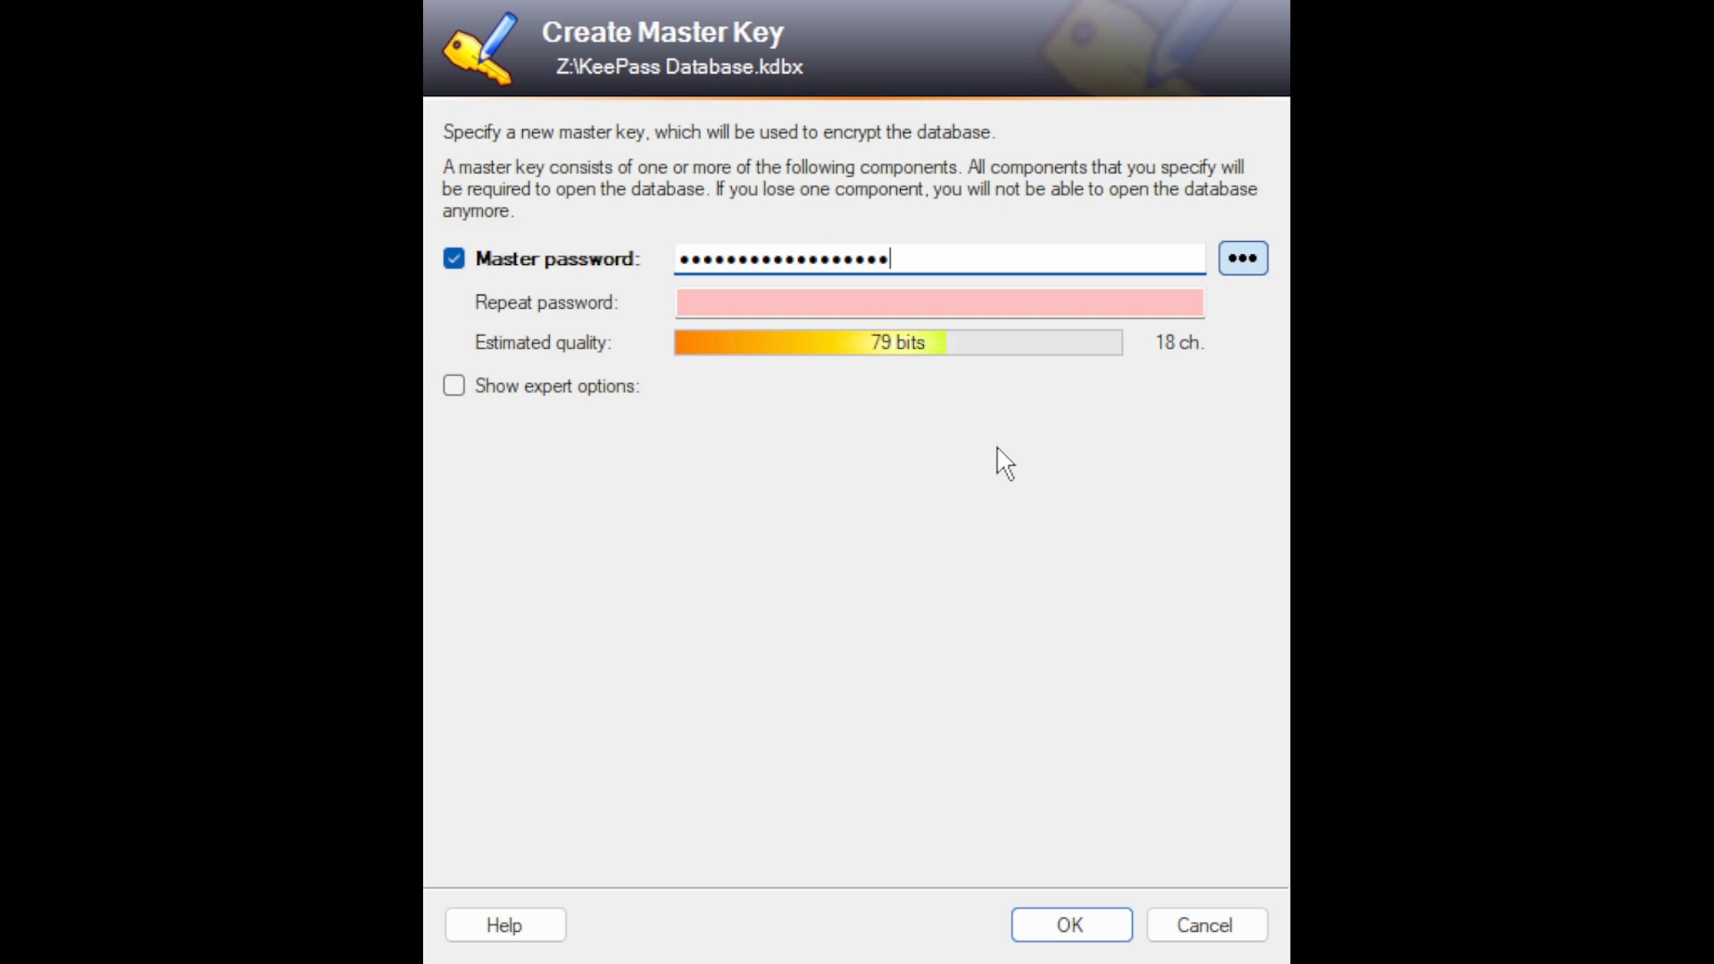
key(ctrl+v)
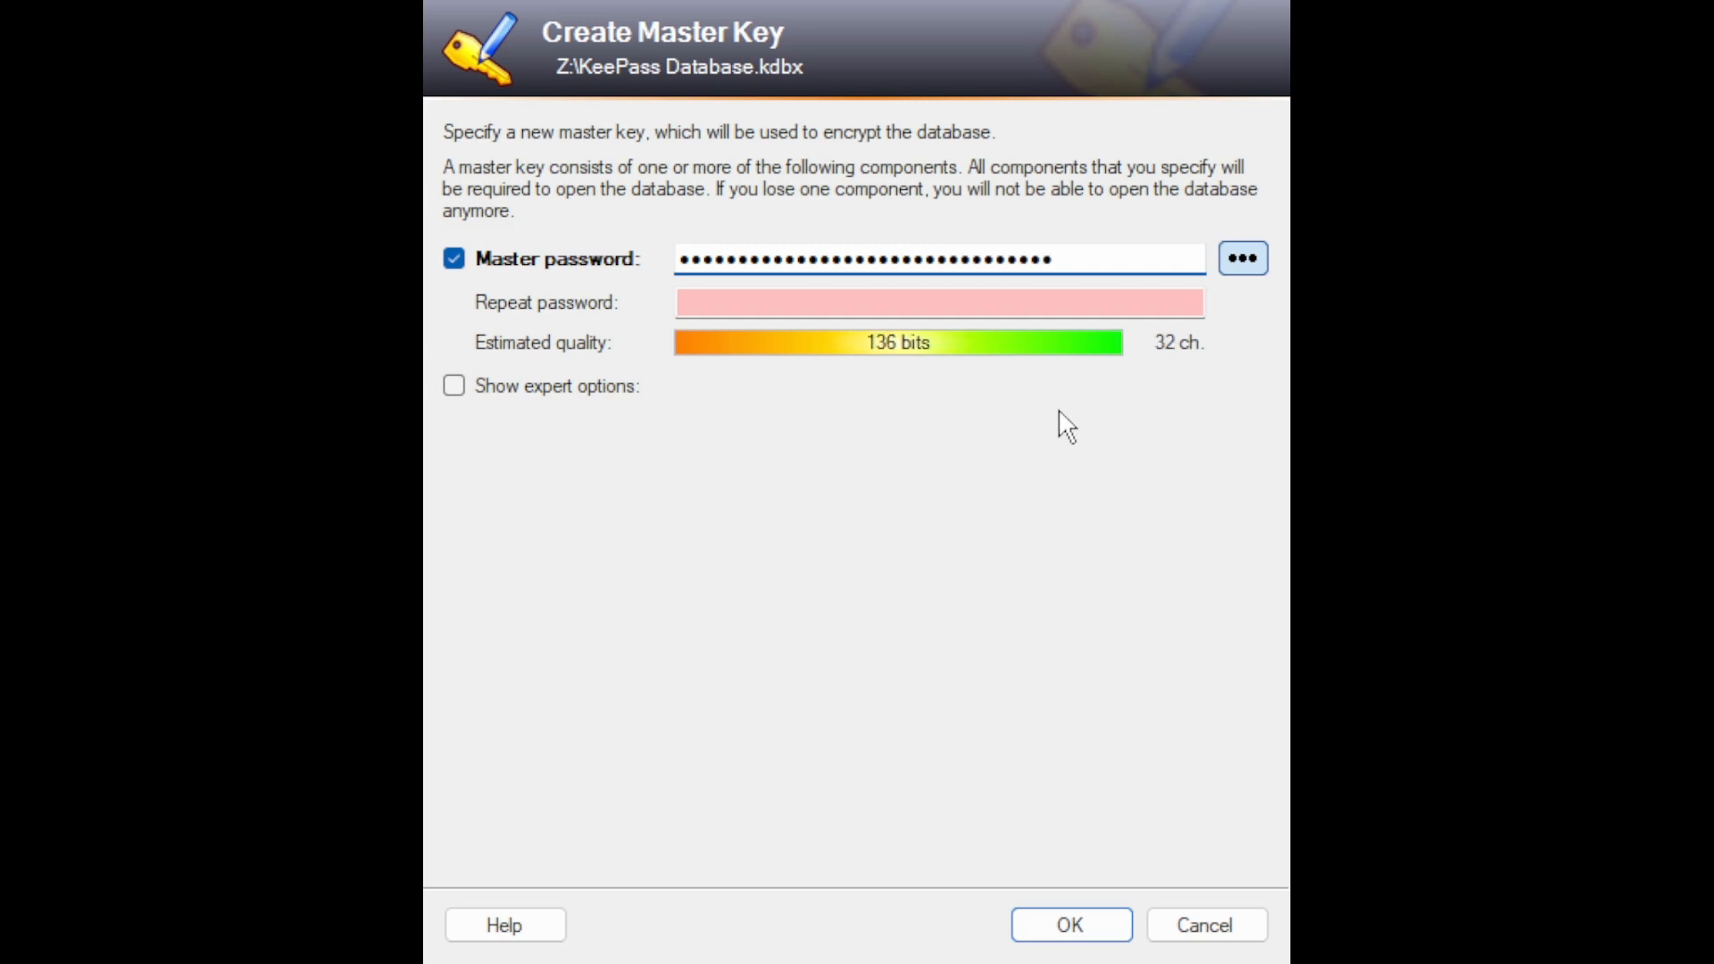
click(1059, 305)
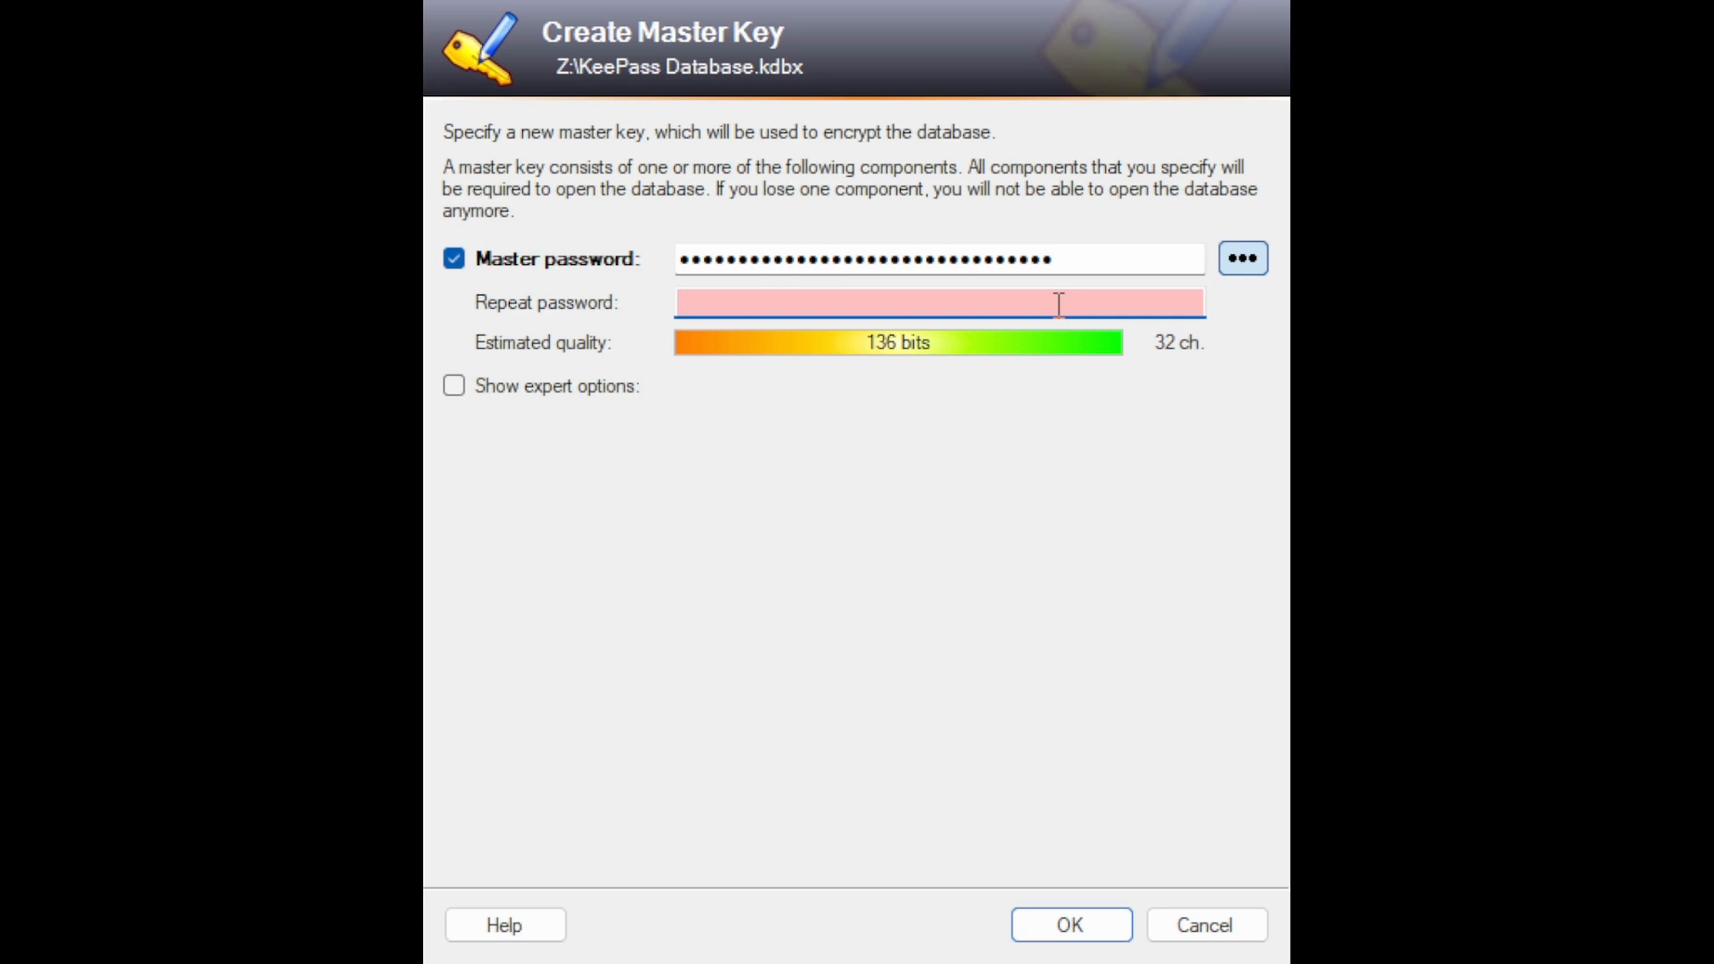
text(•••)
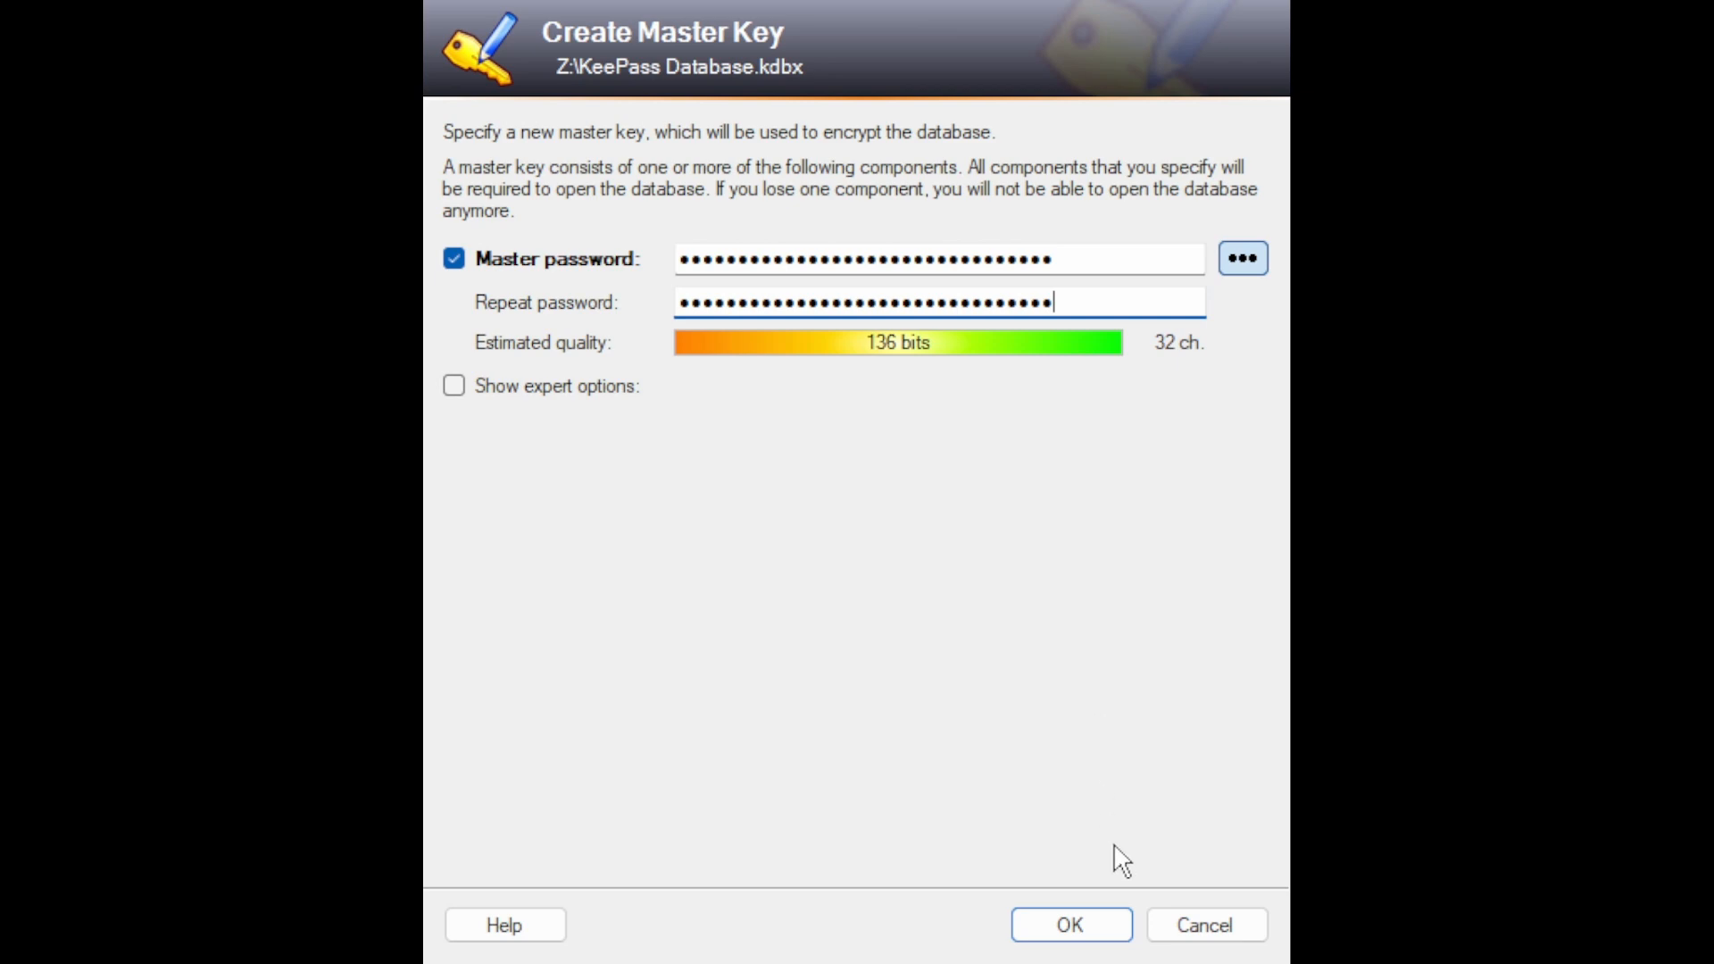
click(1077, 934)
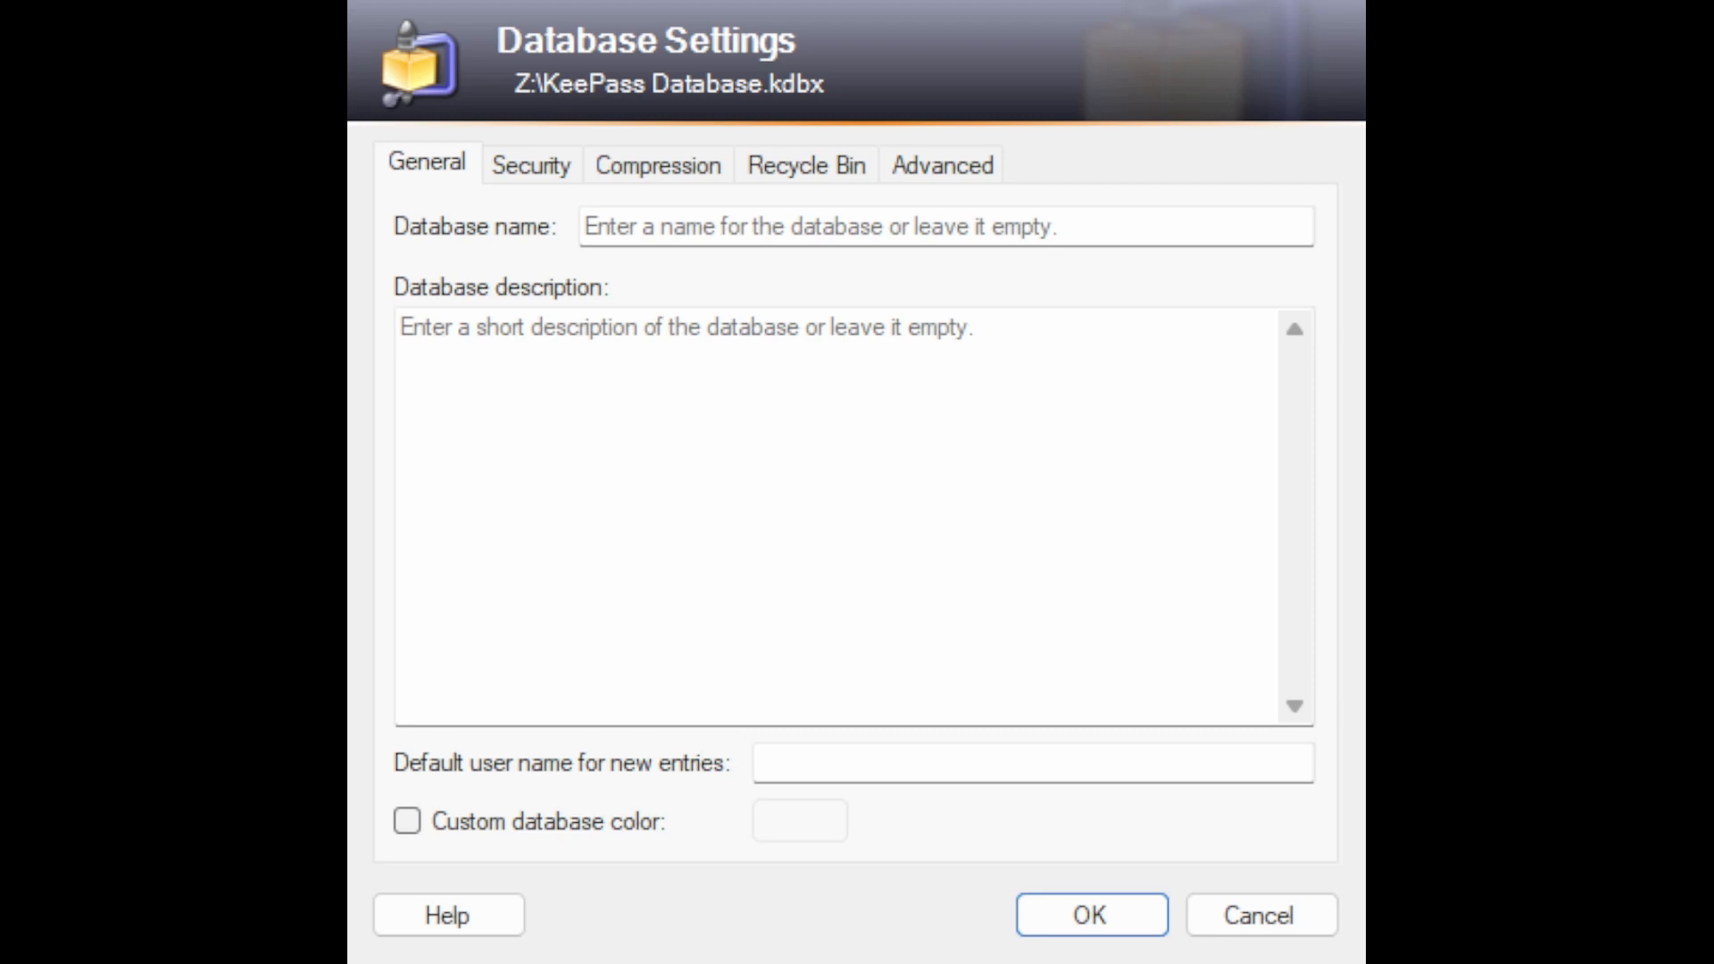
Step: Name the database "Main Database" and give it a custom orange database color
click(589, 226)
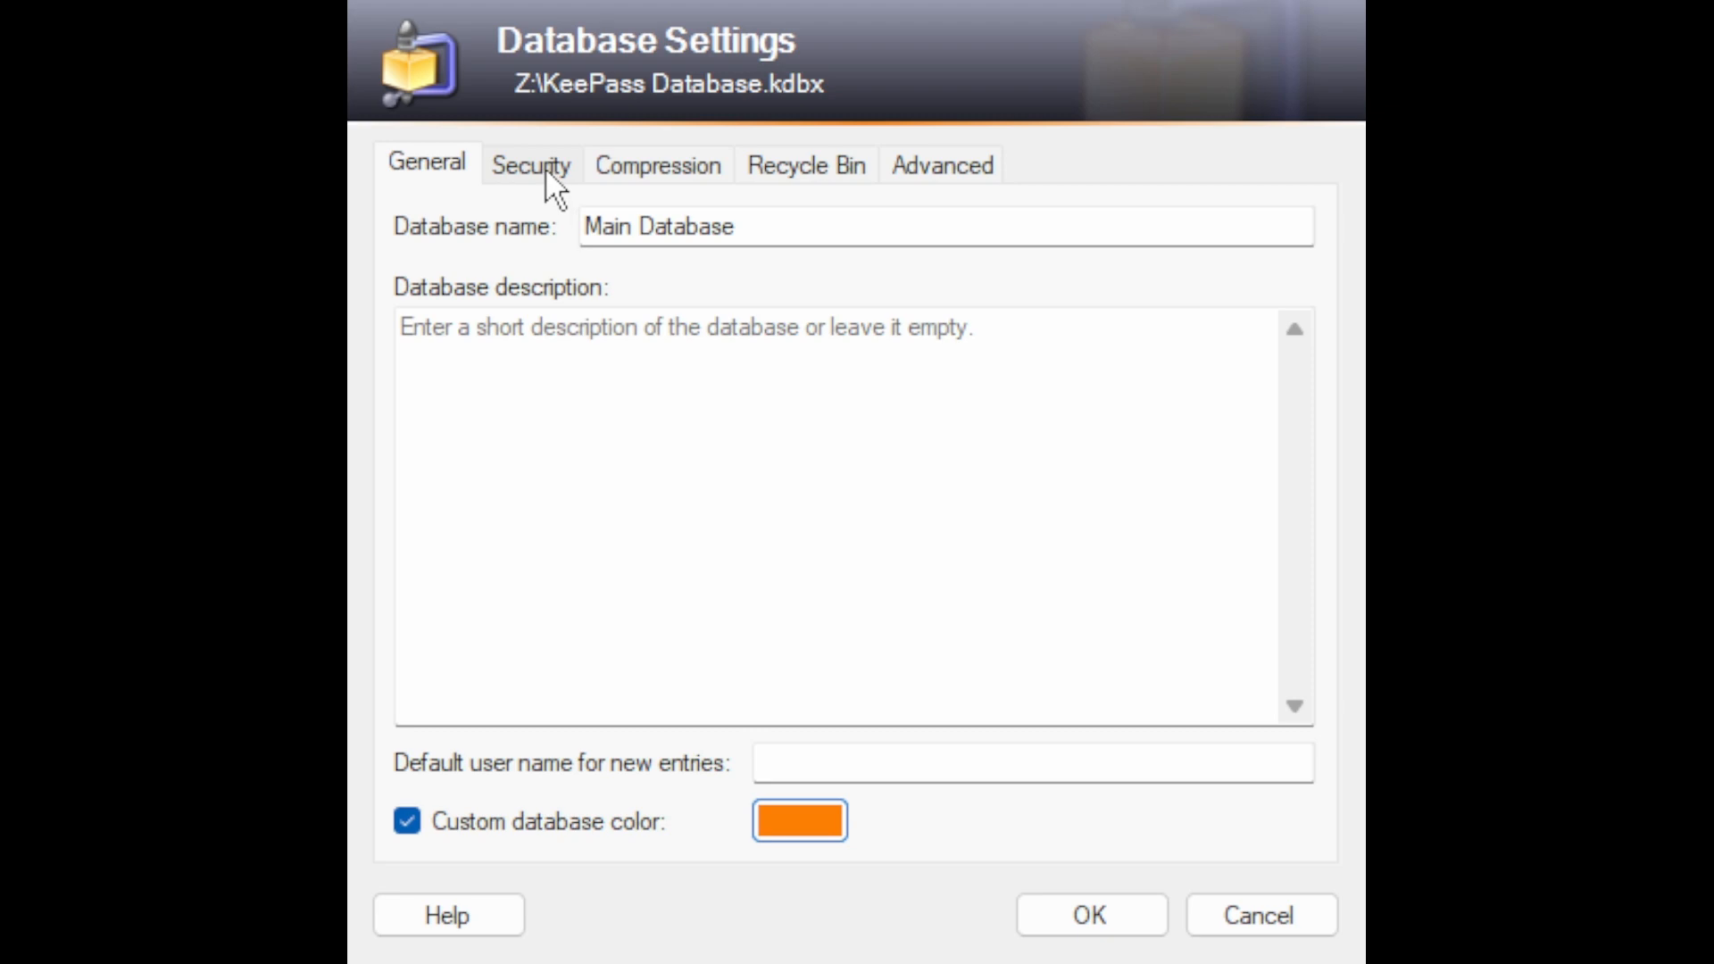
Step: Review the database's encryption algorithm and key derivation settings, as well as its compression option
click(546, 170)
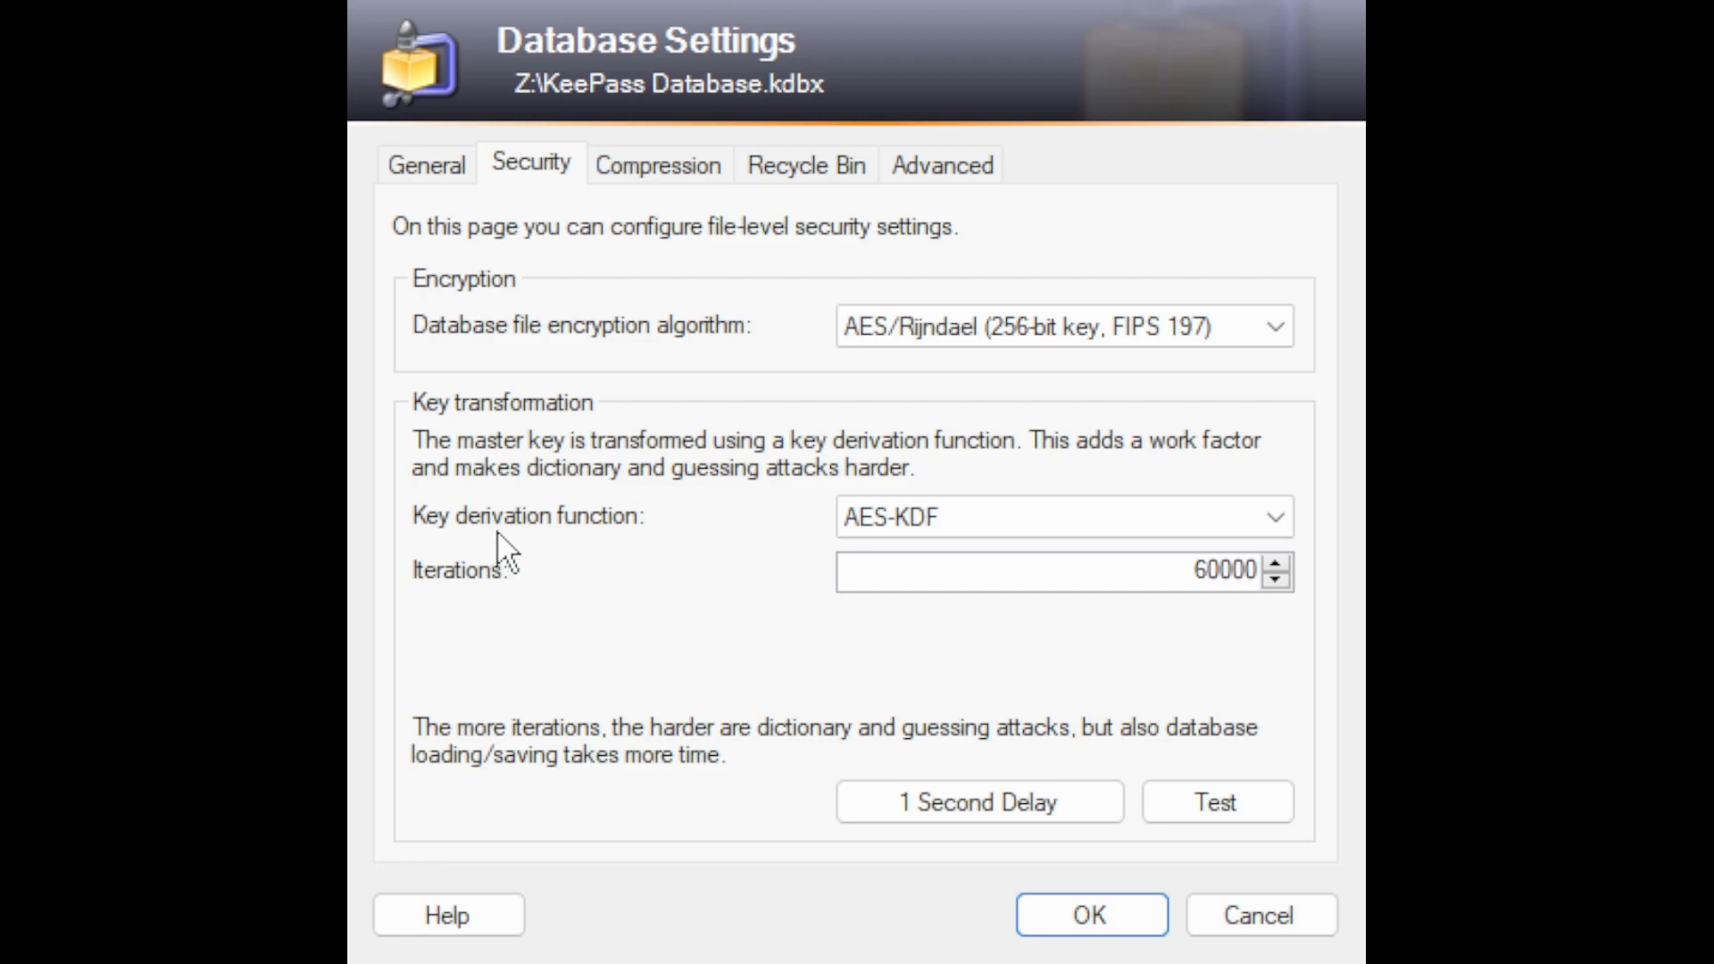
click(1292, 537)
click(684, 169)
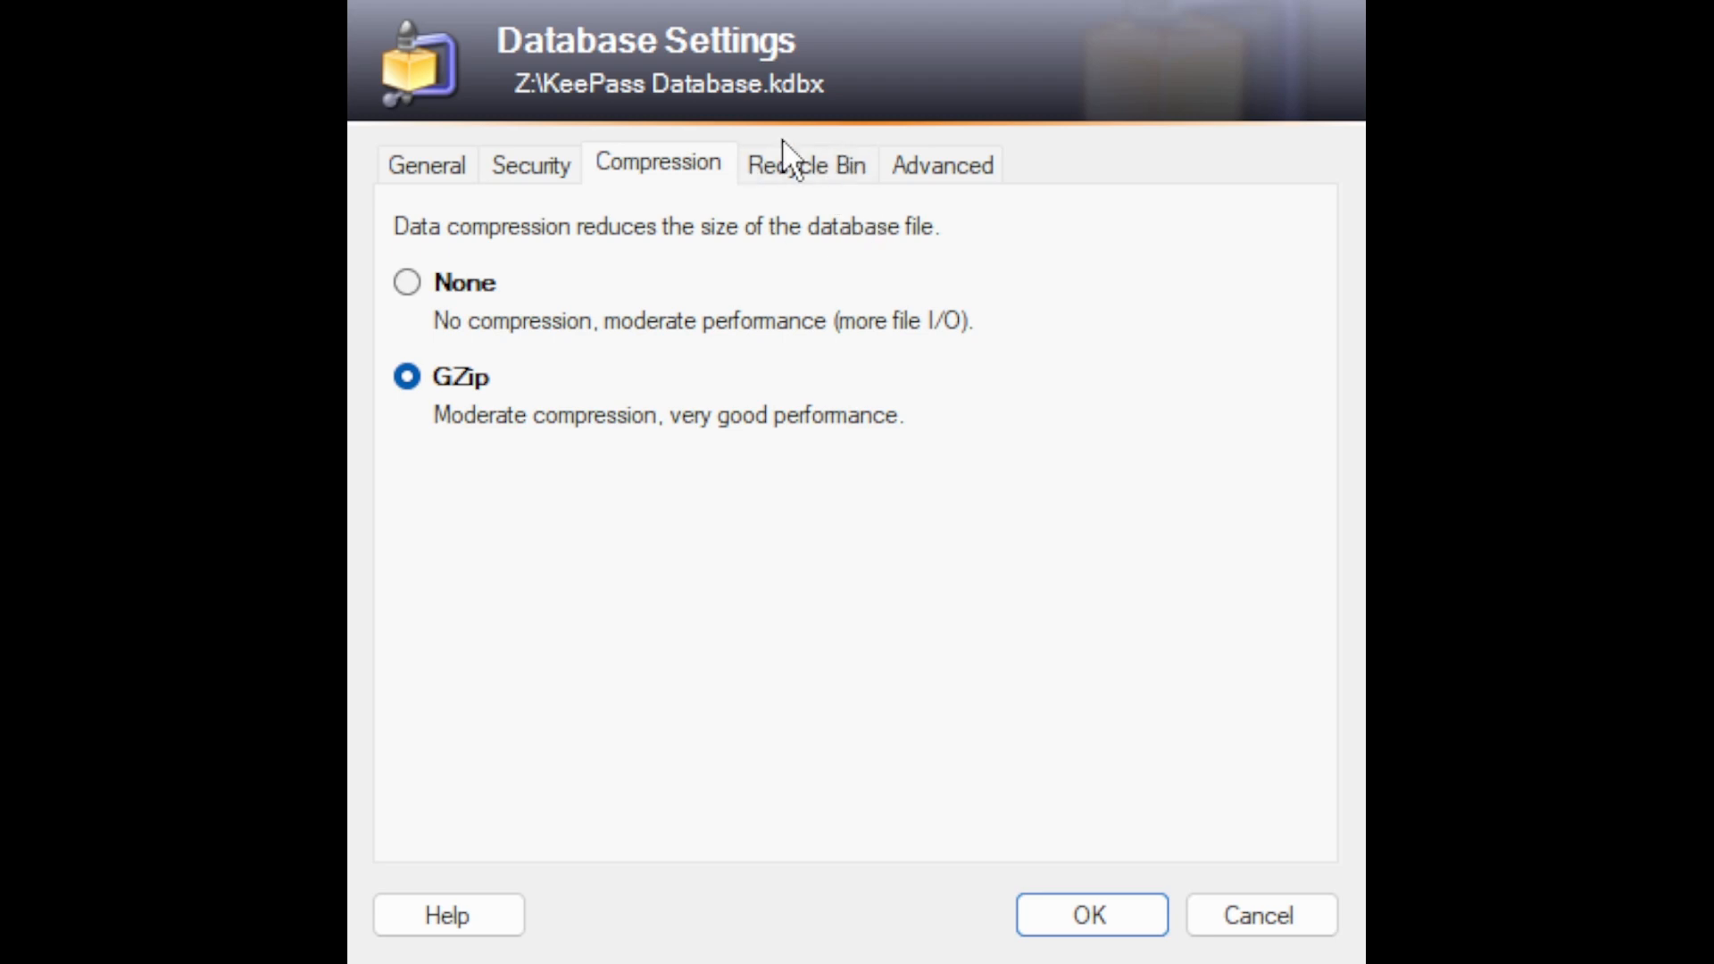
Step: Turn off the use of a recycle bin for the database and open its advanced settings
click(838, 177)
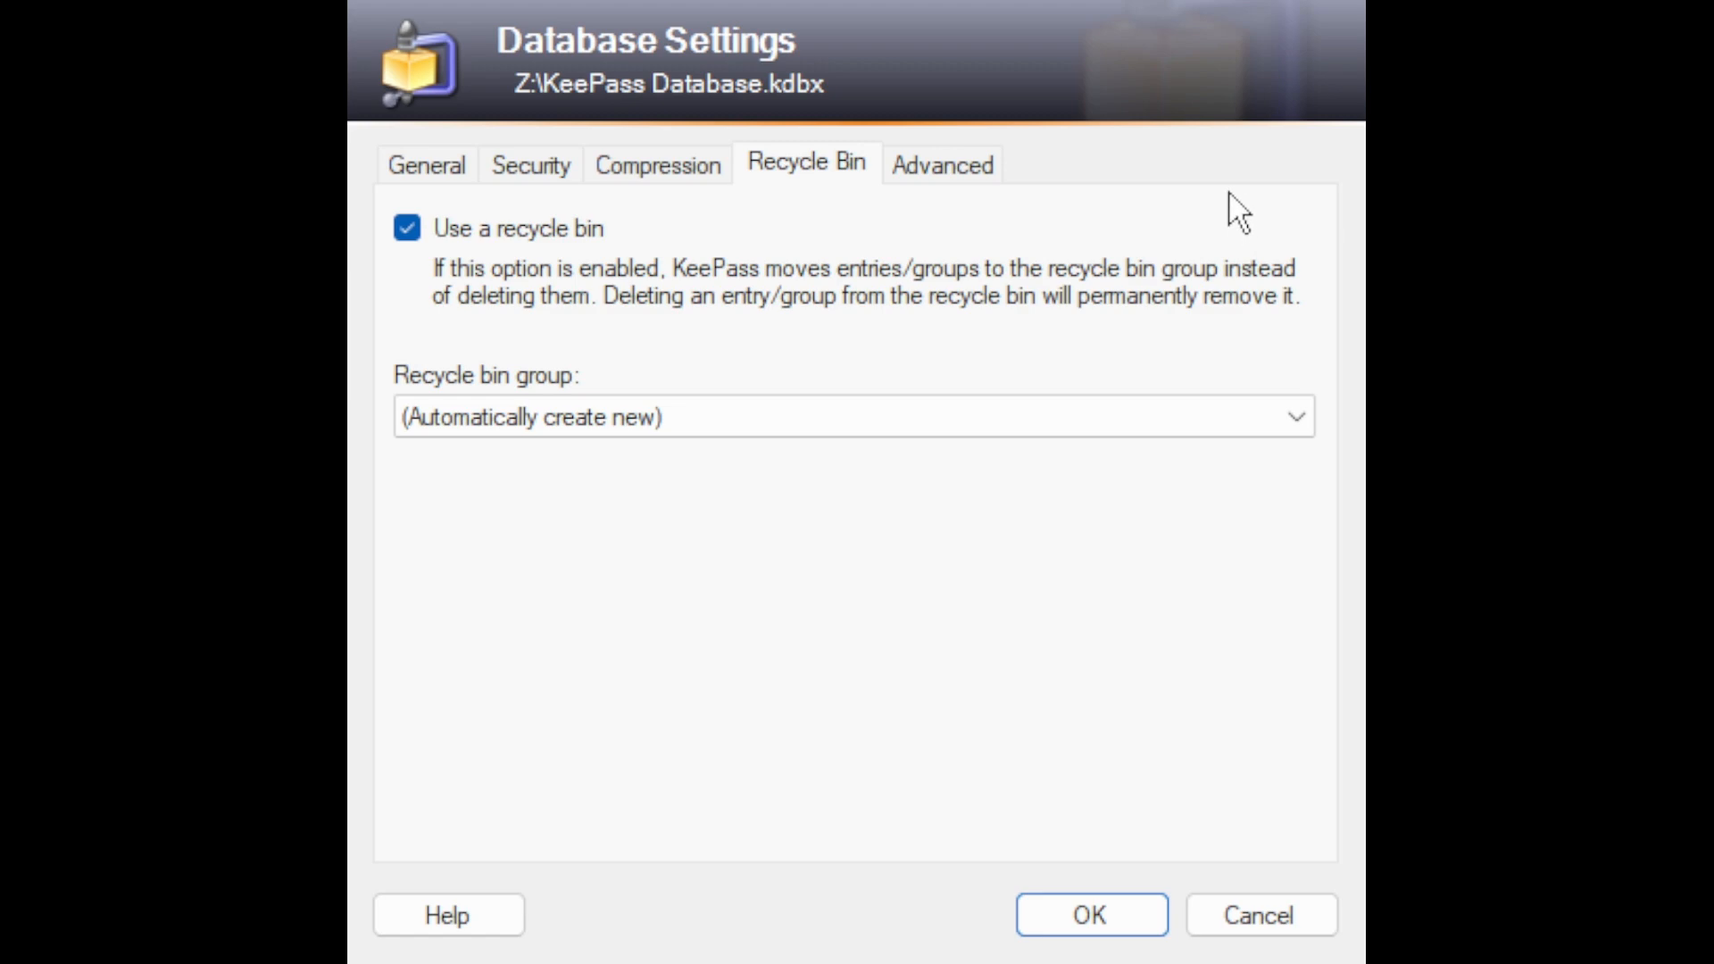
click(406, 229)
click(959, 166)
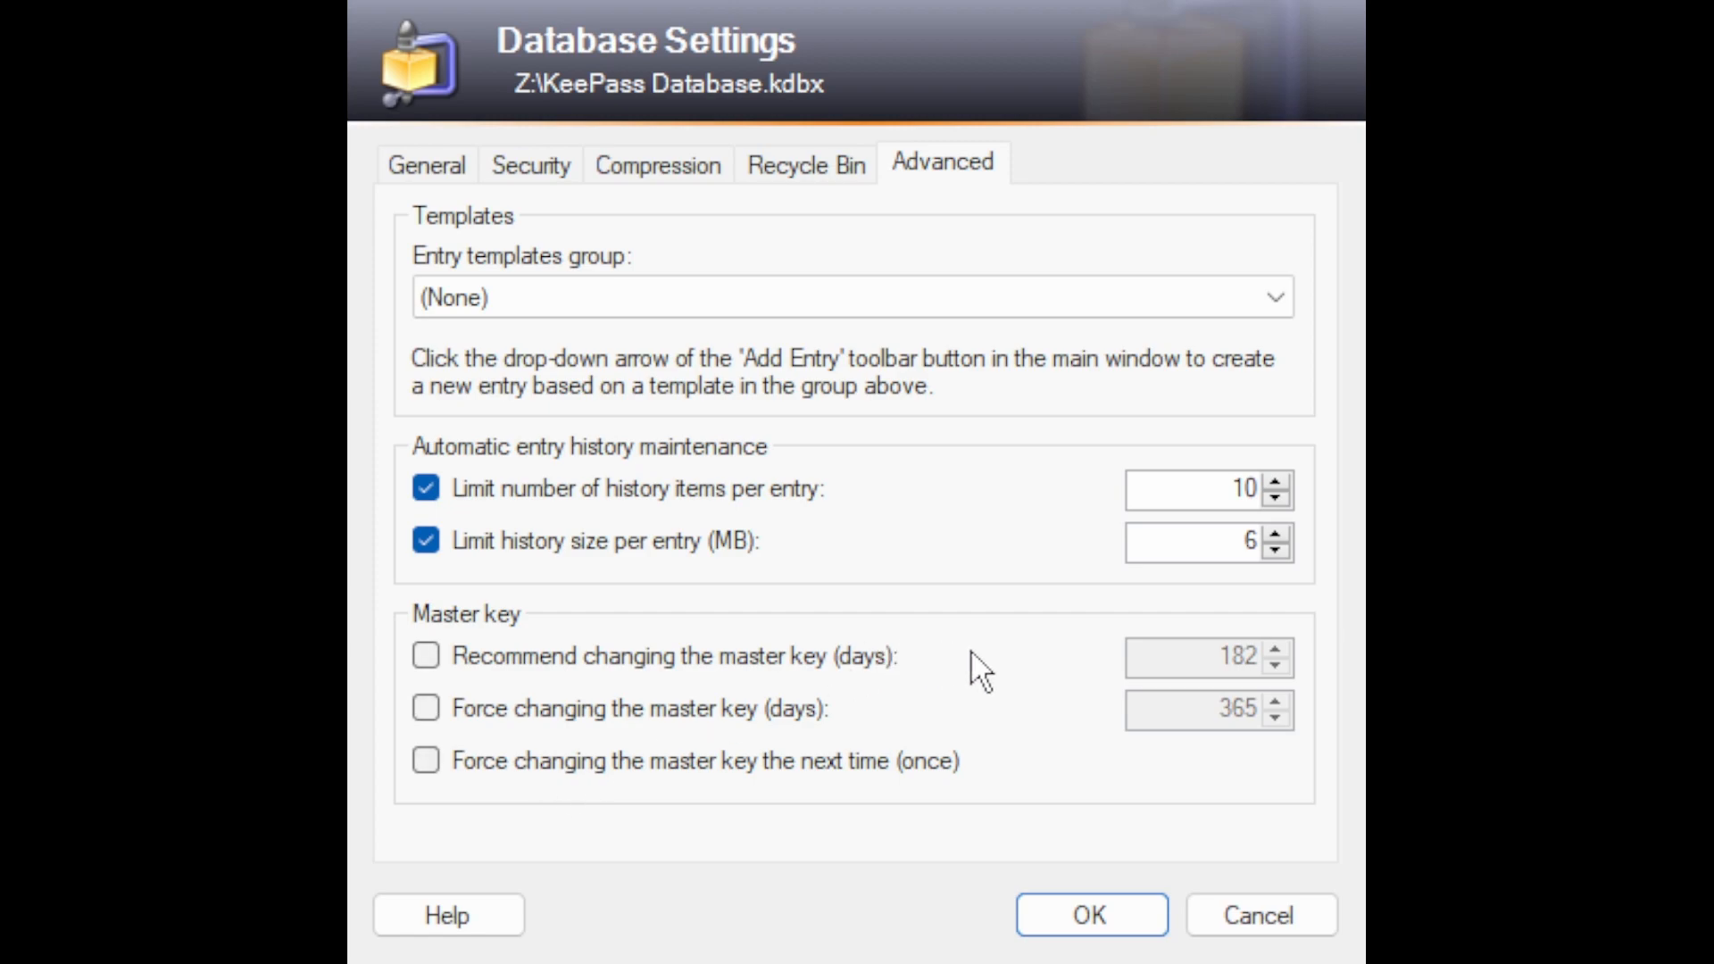
Step: Accept the database settings and print one copy of the emergency sheet on the Xerox C235 printer
click(1108, 925)
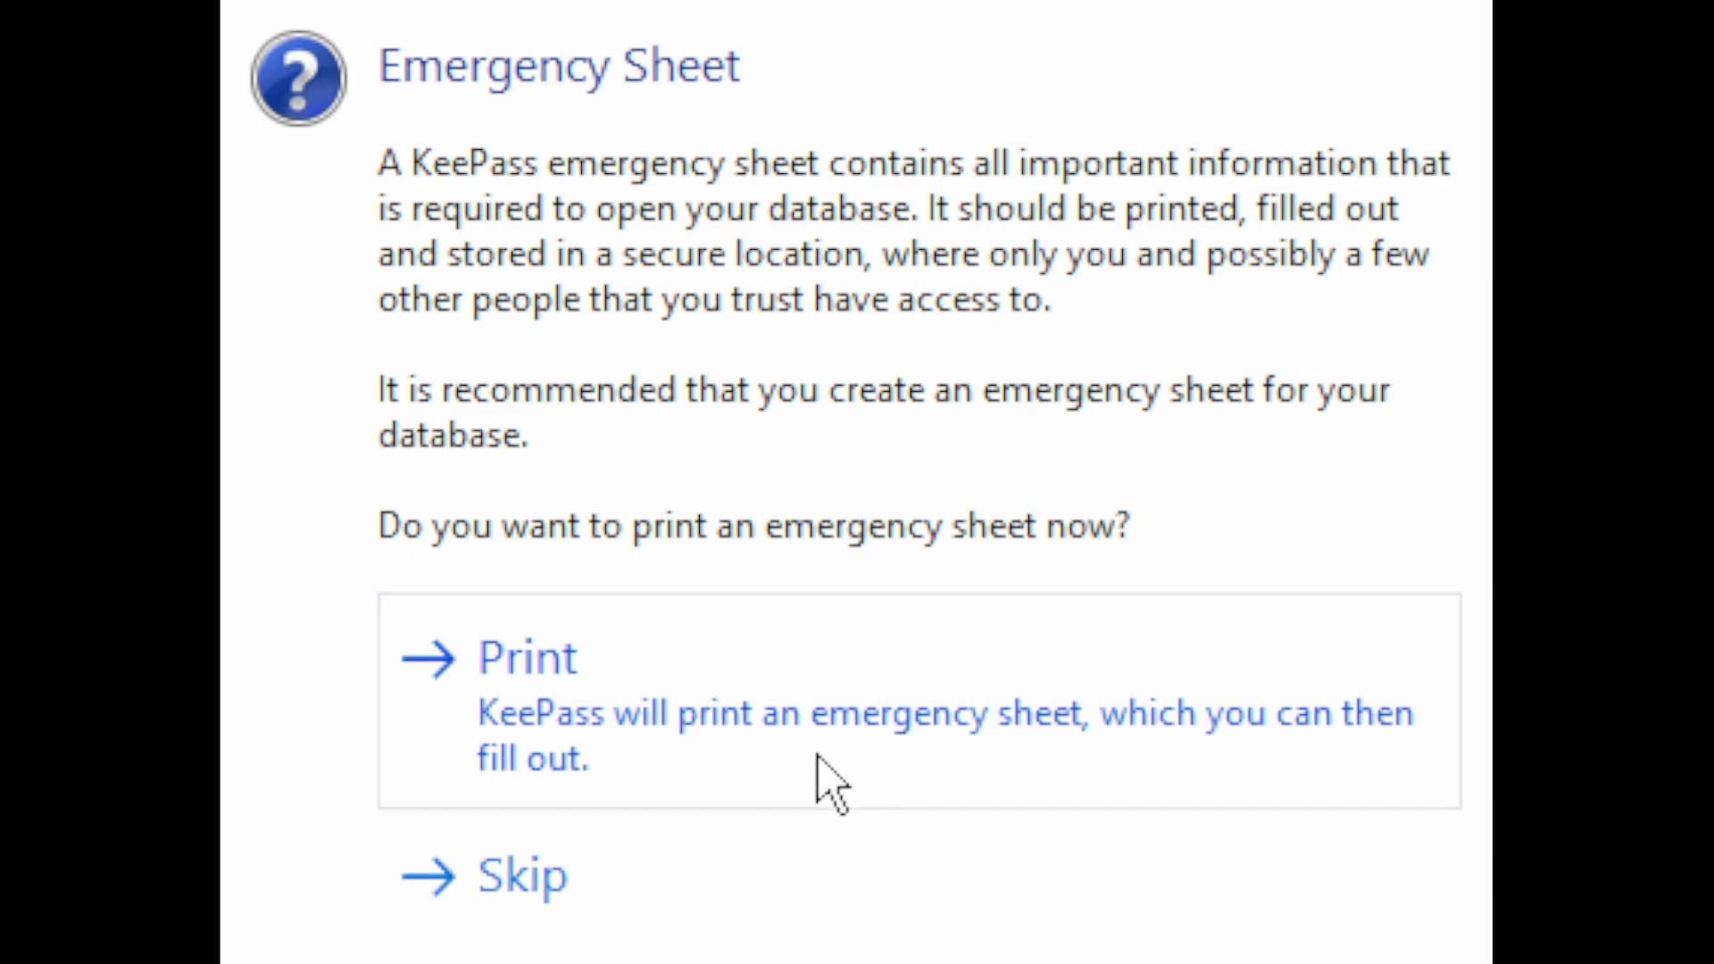
click(785, 734)
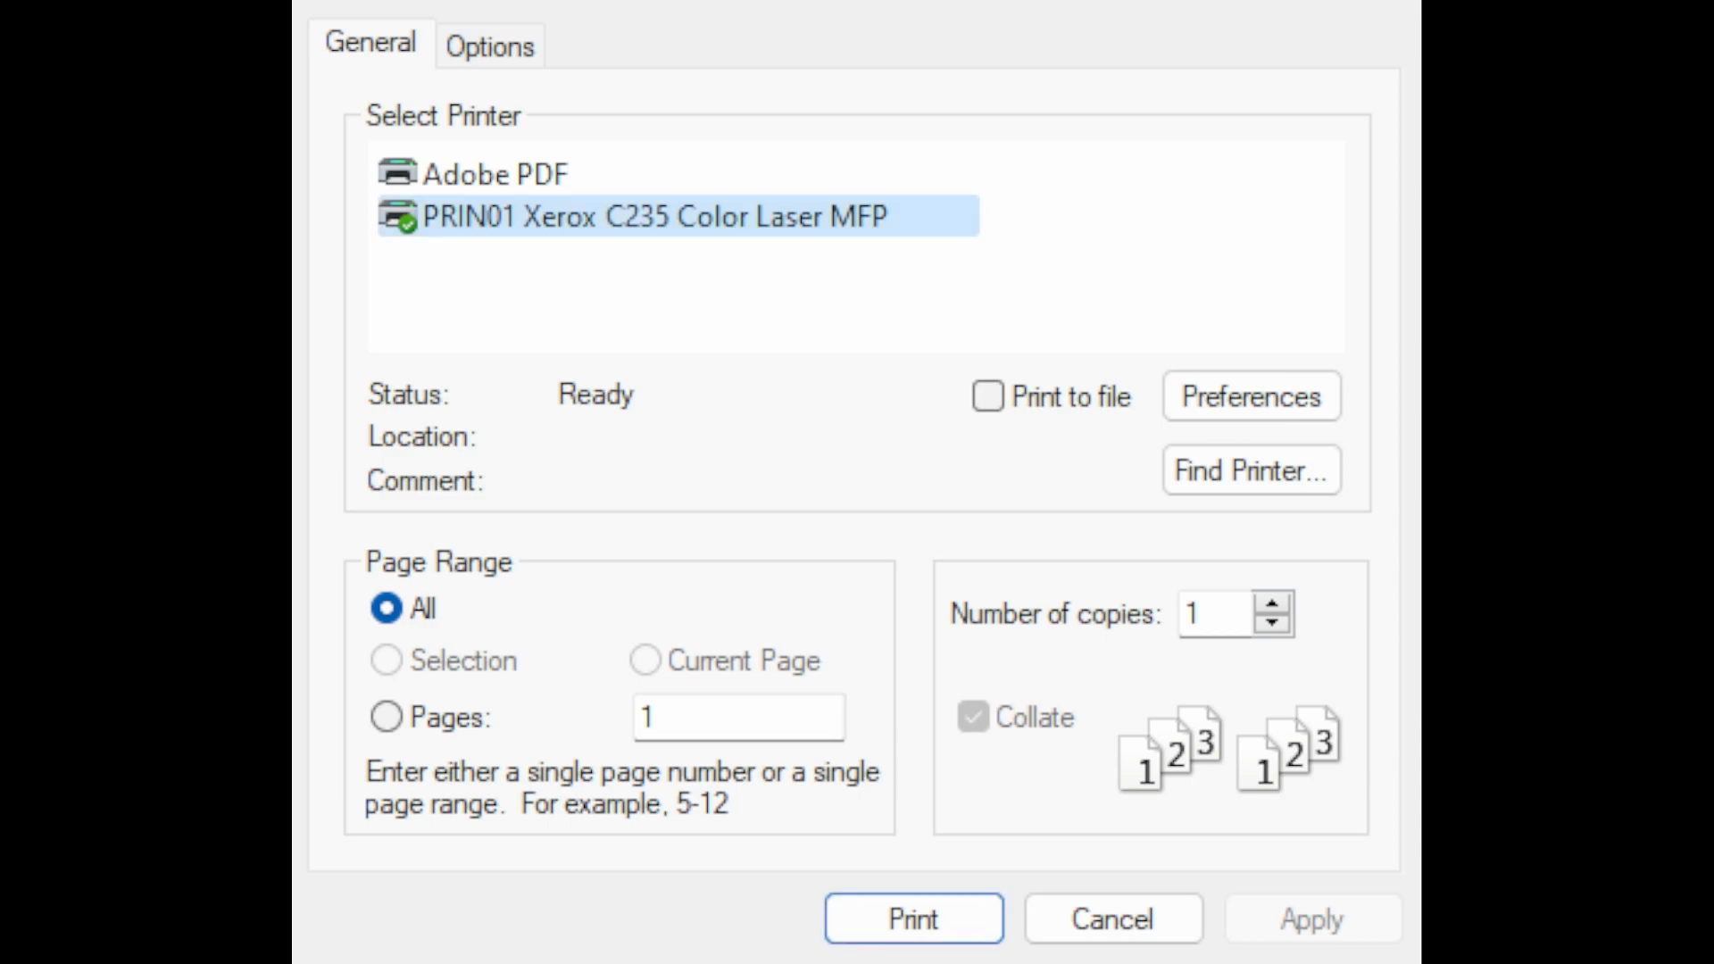
click(924, 933)
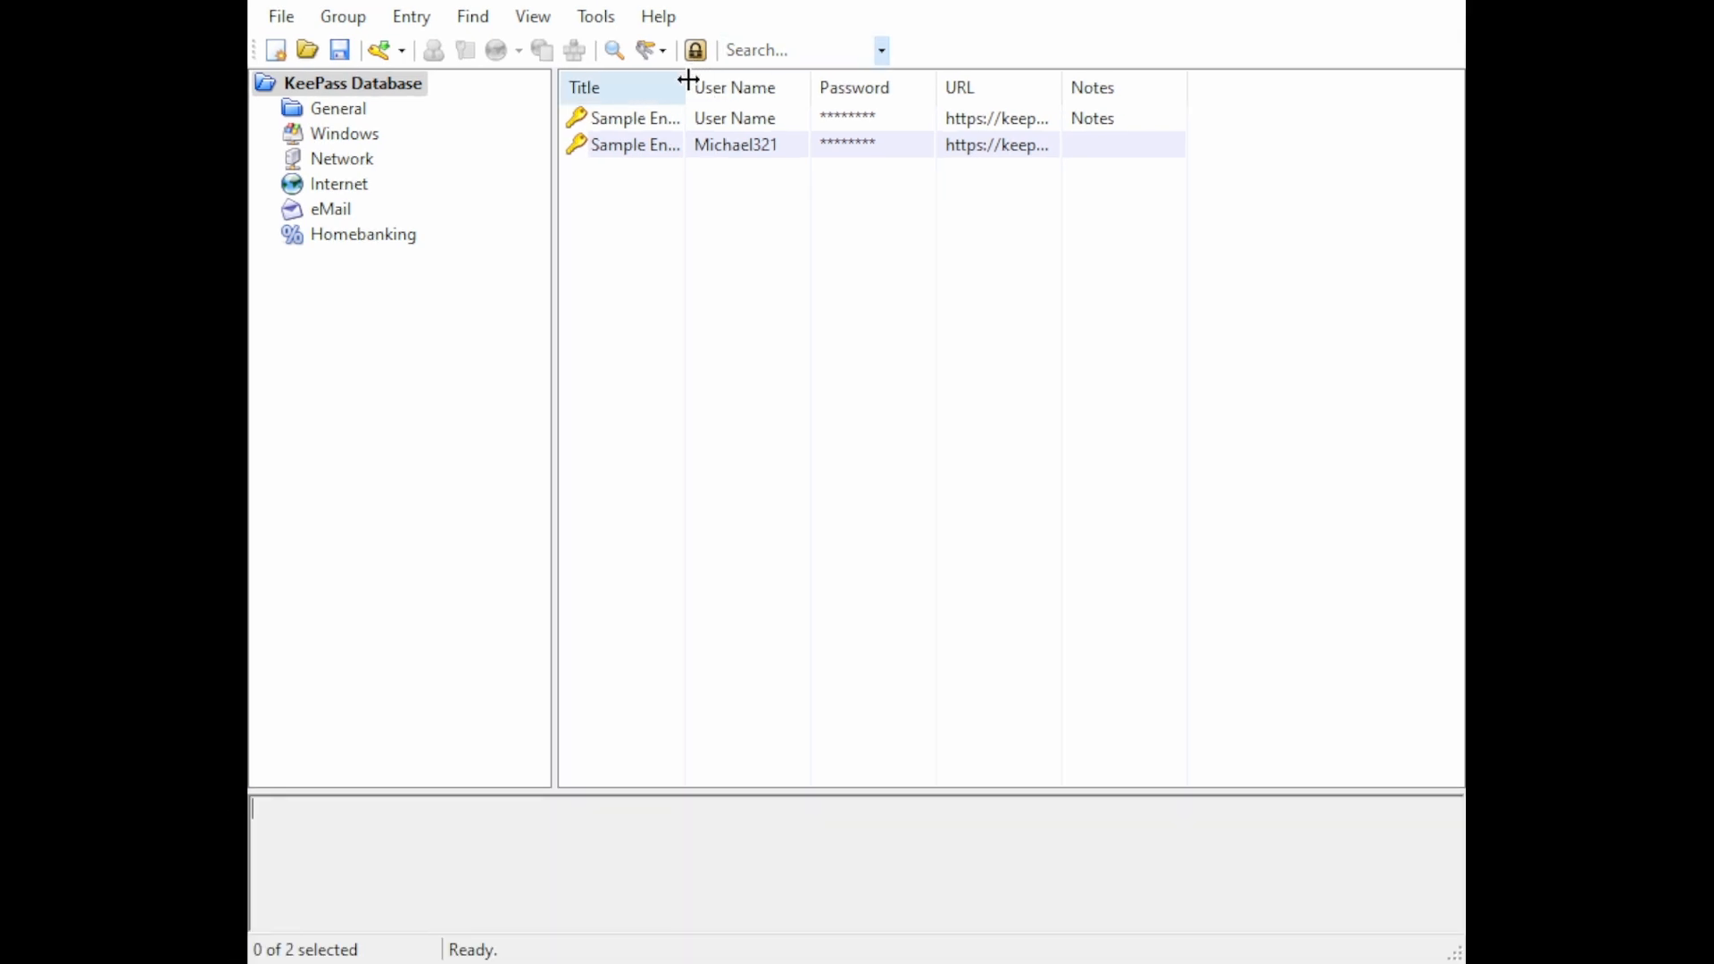
Step: Widen the Title, User Name and URL columns in the entry list
drag(688, 80, 758, 80)
drag(879, 80, 924, 79)
drag(1174, 80, 1317, 79)
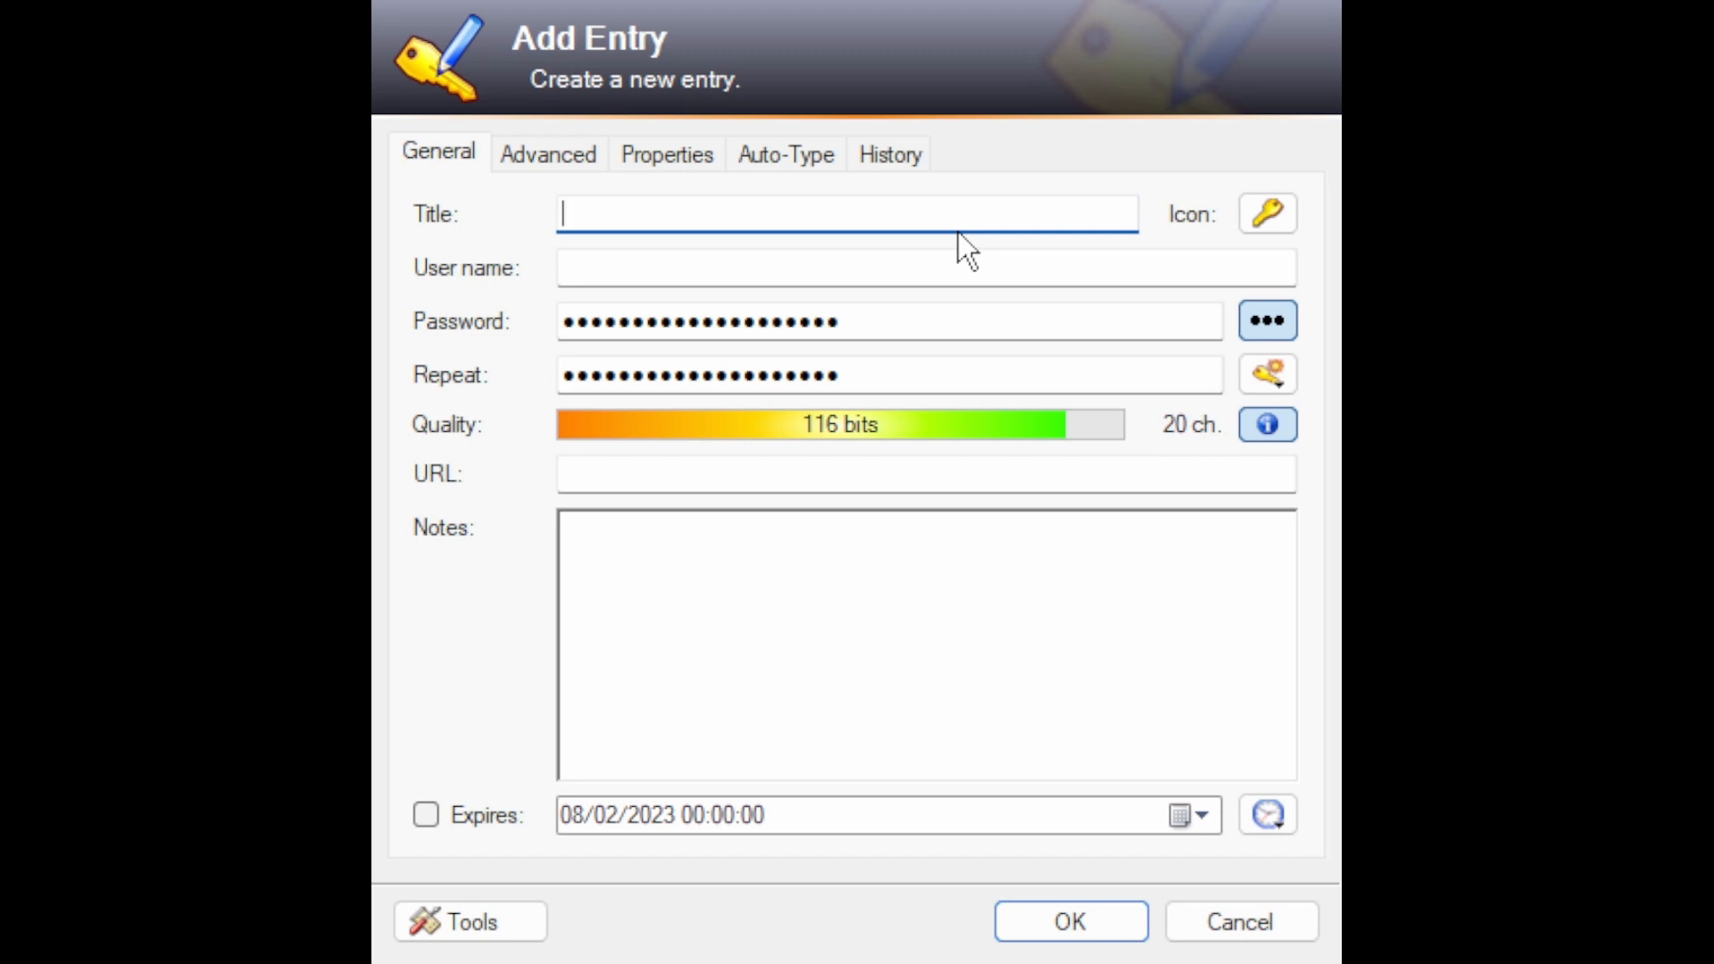
Step: Title the new entry "Google Account" and give it the standard globe icon
text(Google Account)
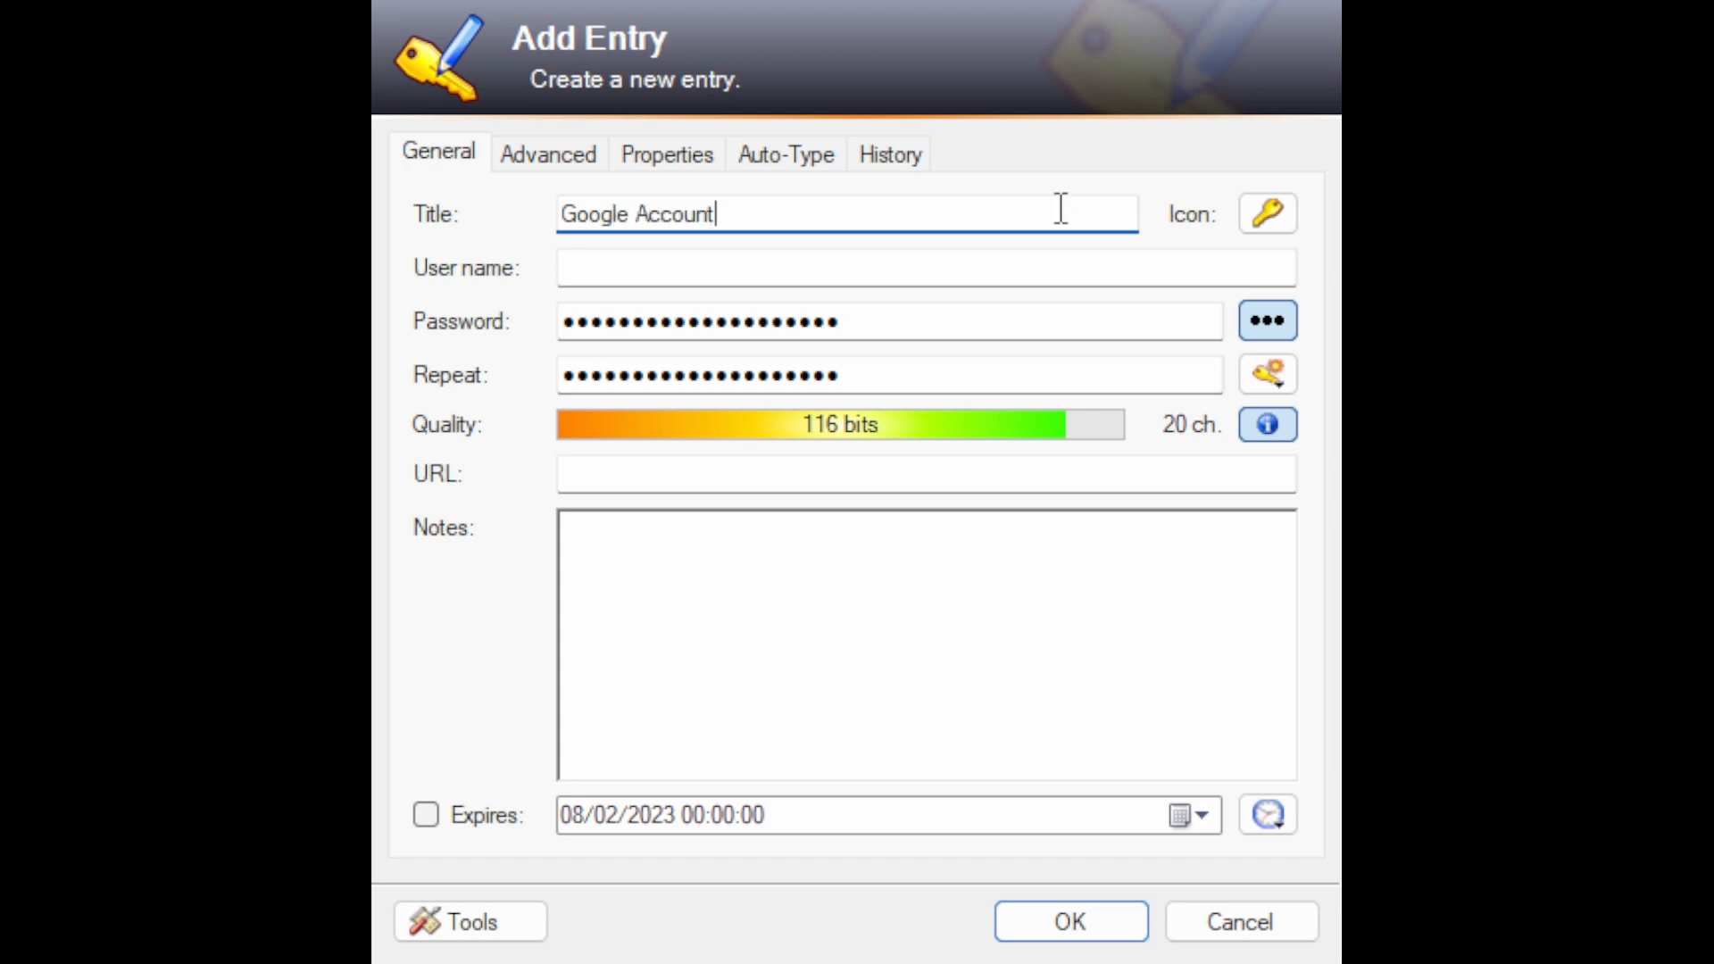
click(1273, 216)
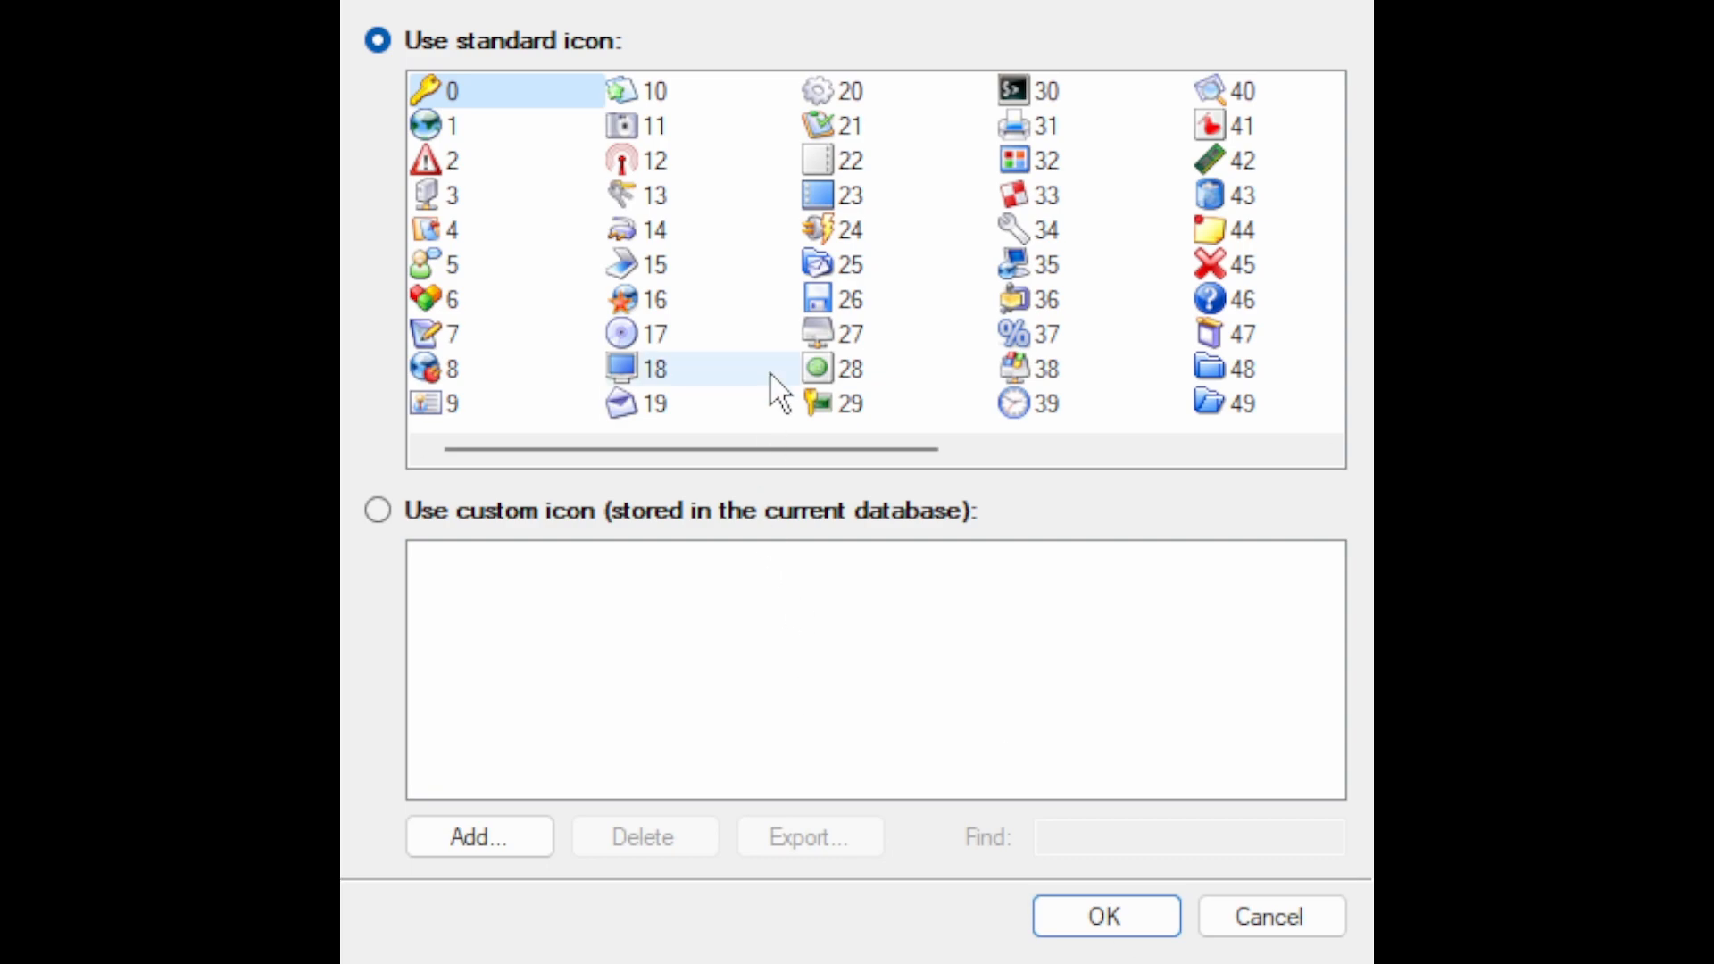
drag(823, 446, 700, 378)
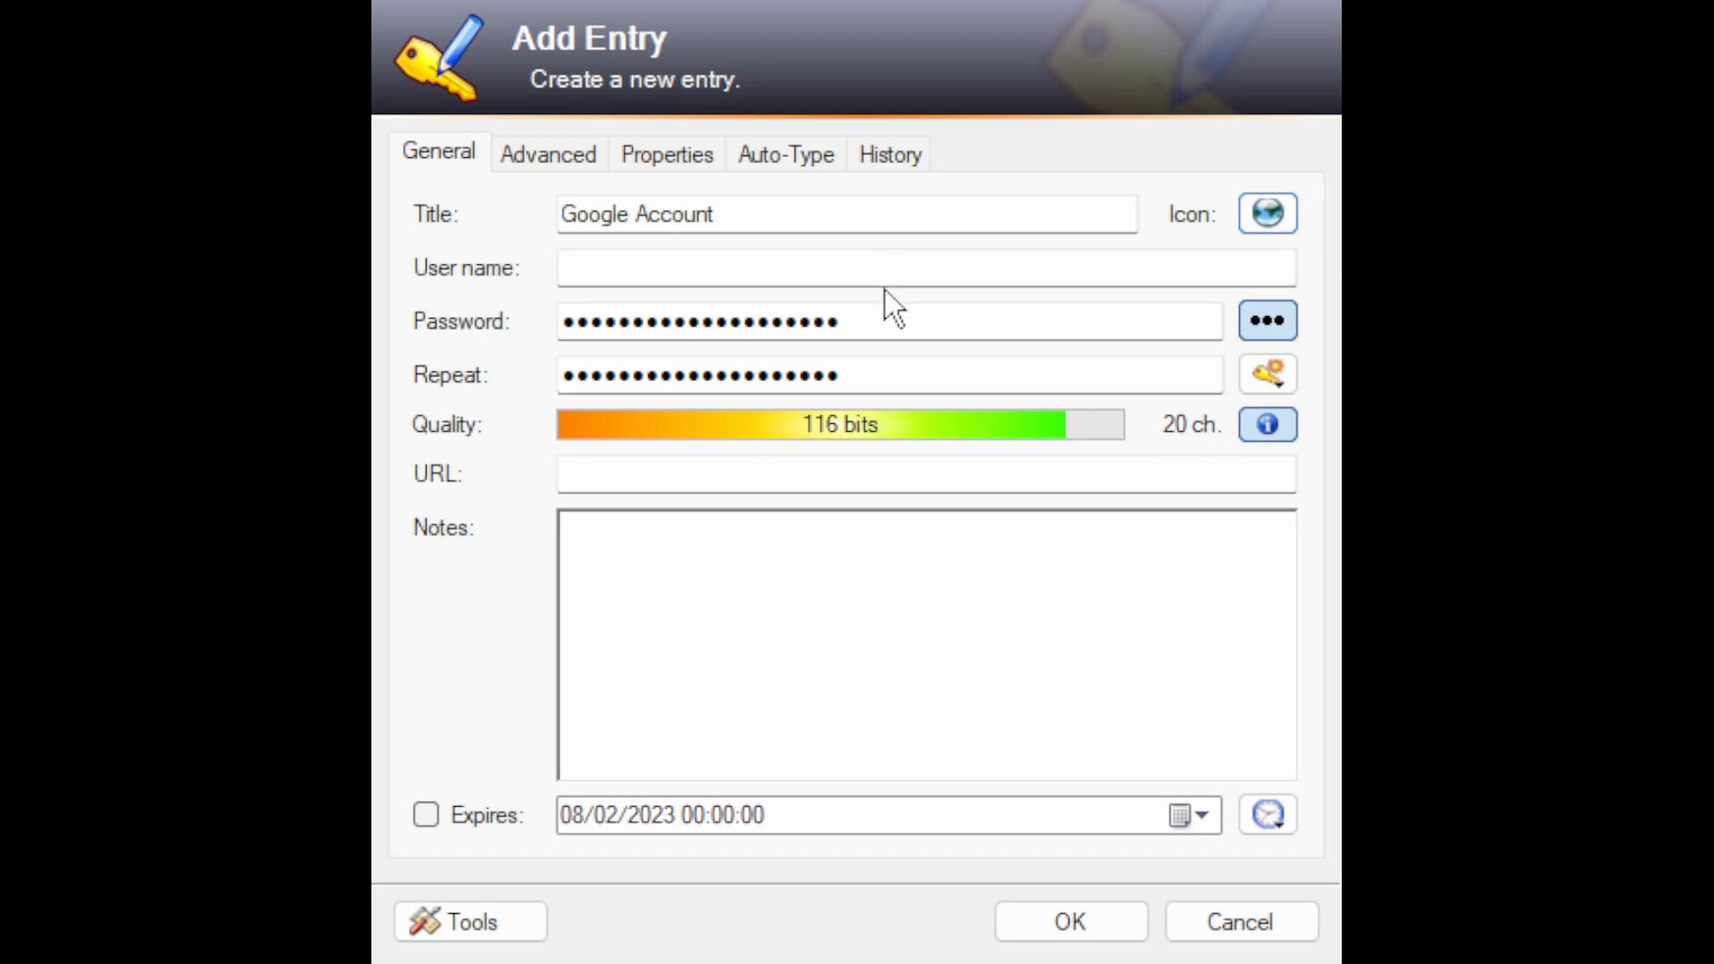
Step: Enter the account's e-mail address as the user name and reveal the generated password along with its generation options
click(947, 275)
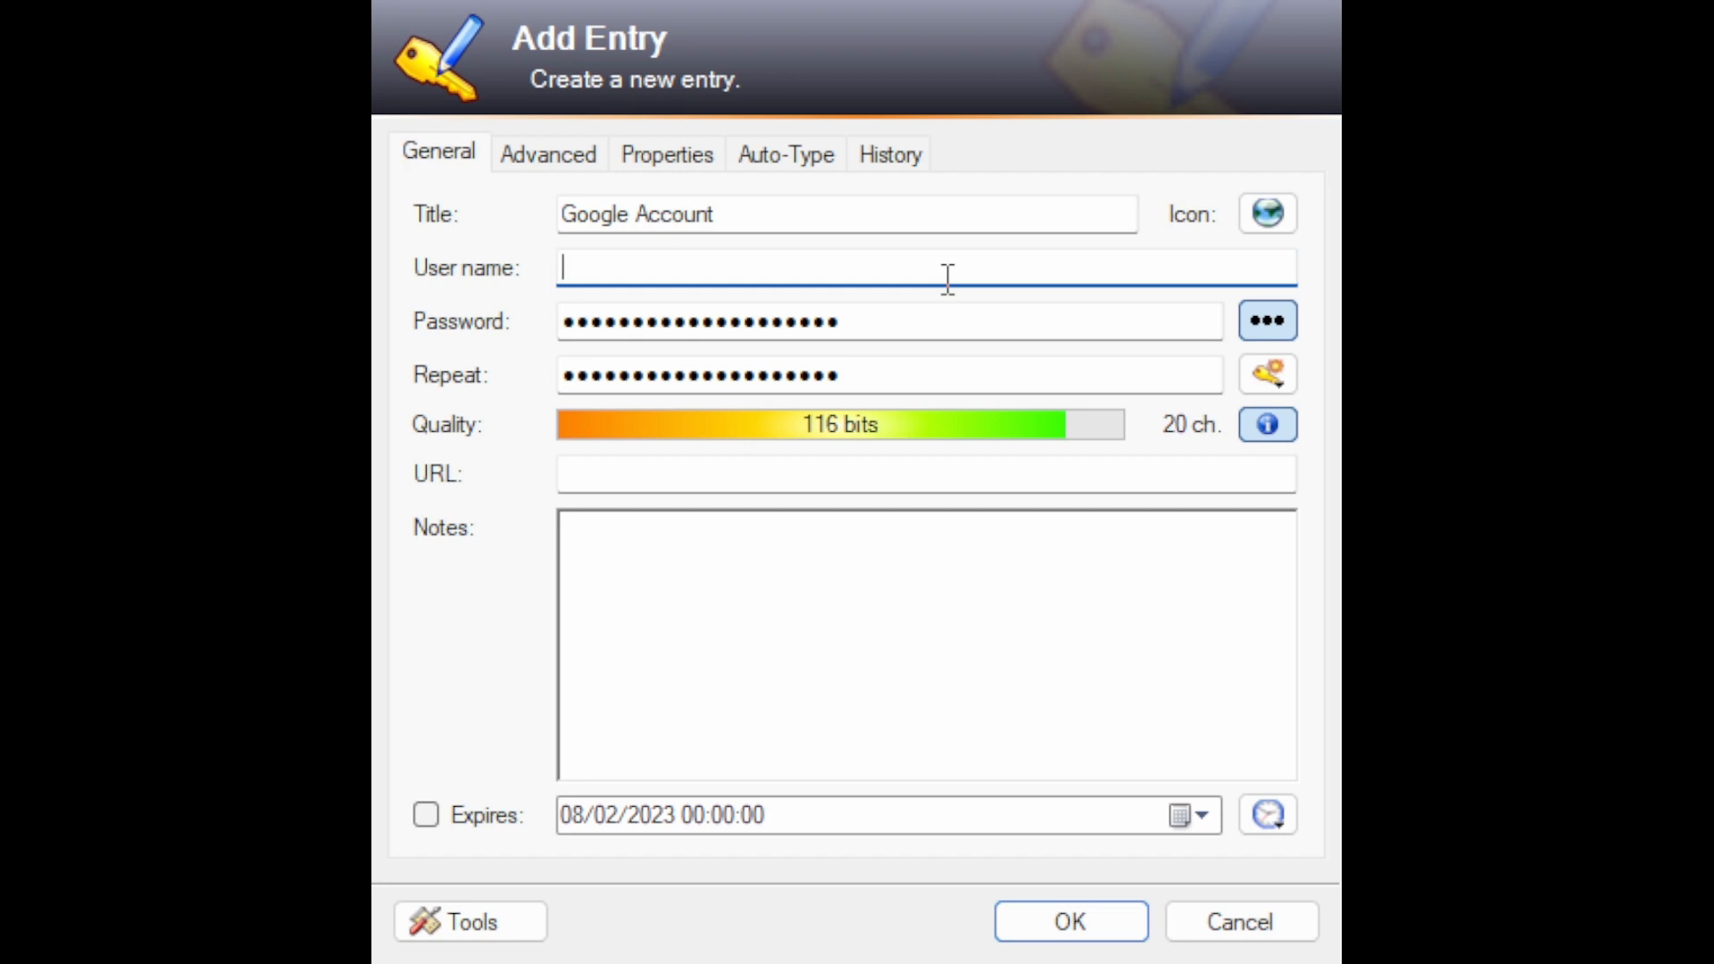
text(test@test.com)
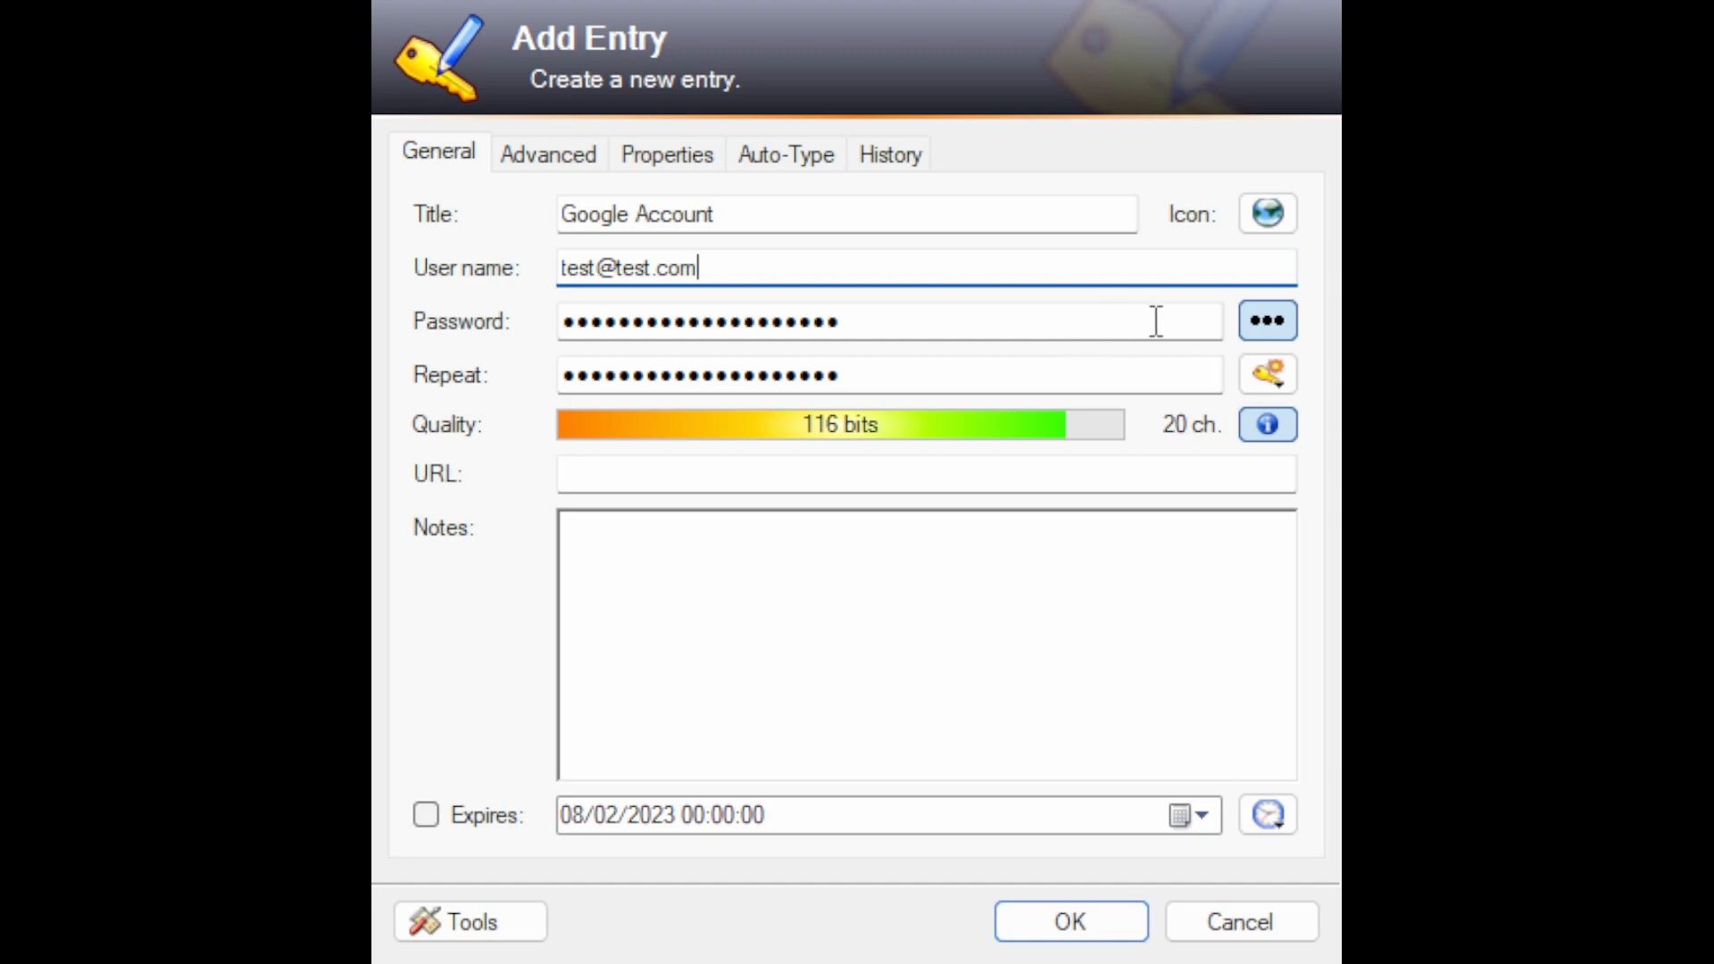
click(1278, 325)
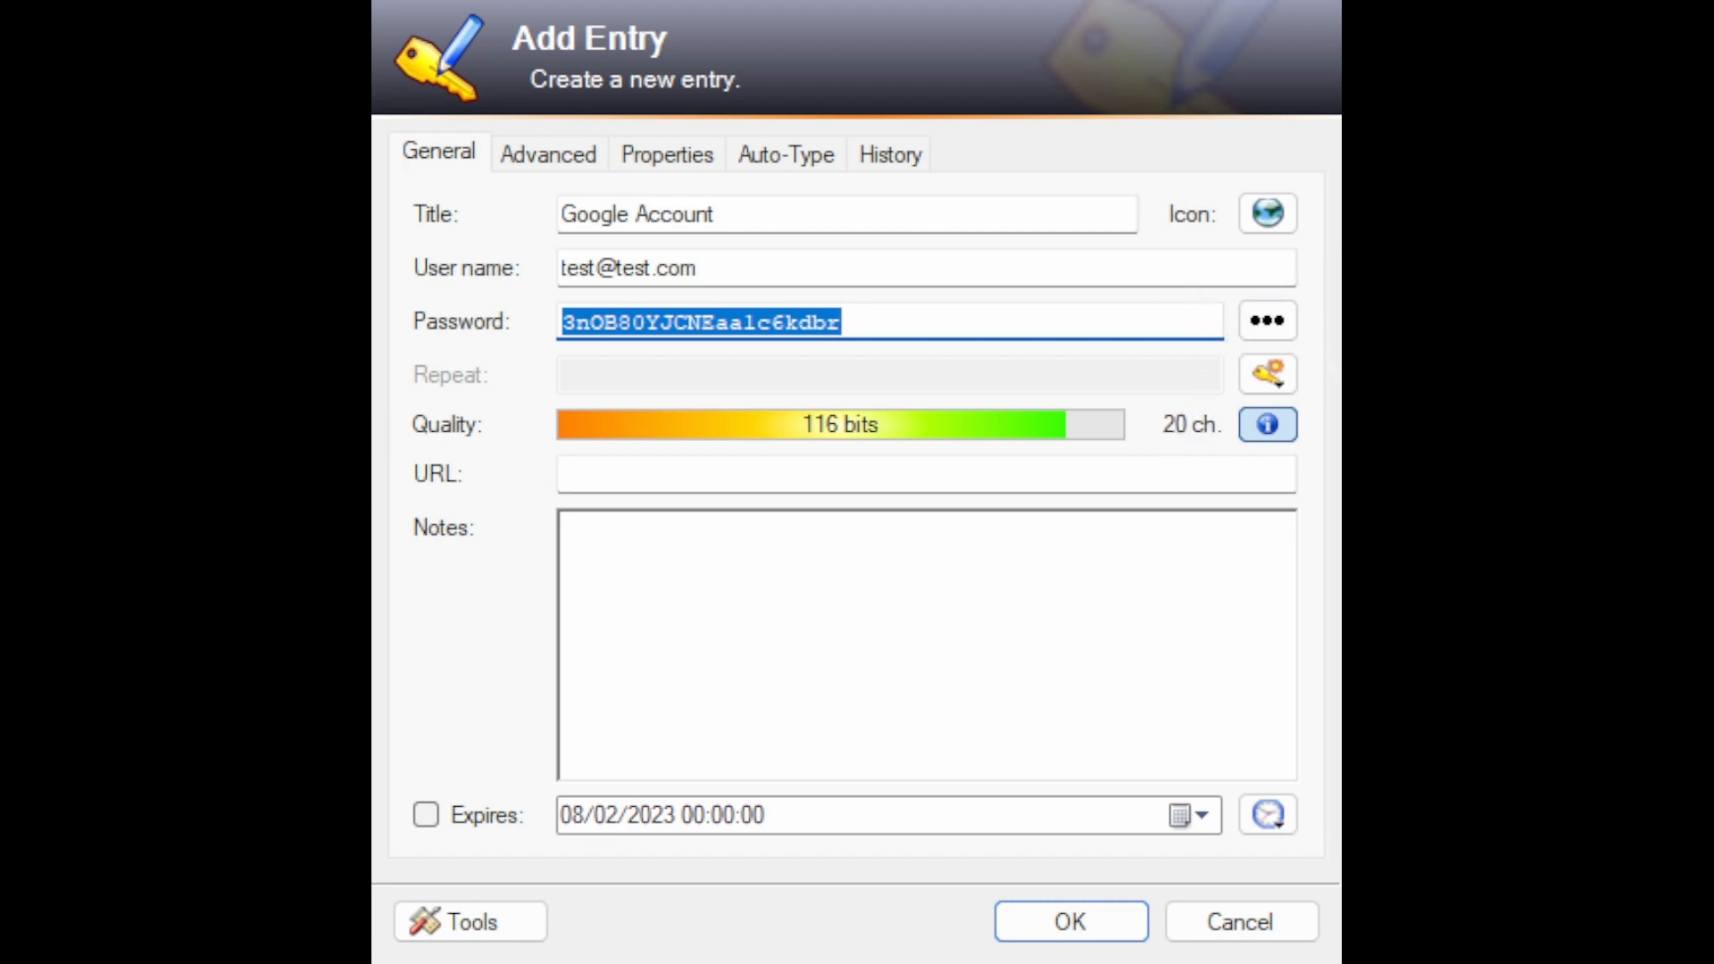
click(1273, 380)
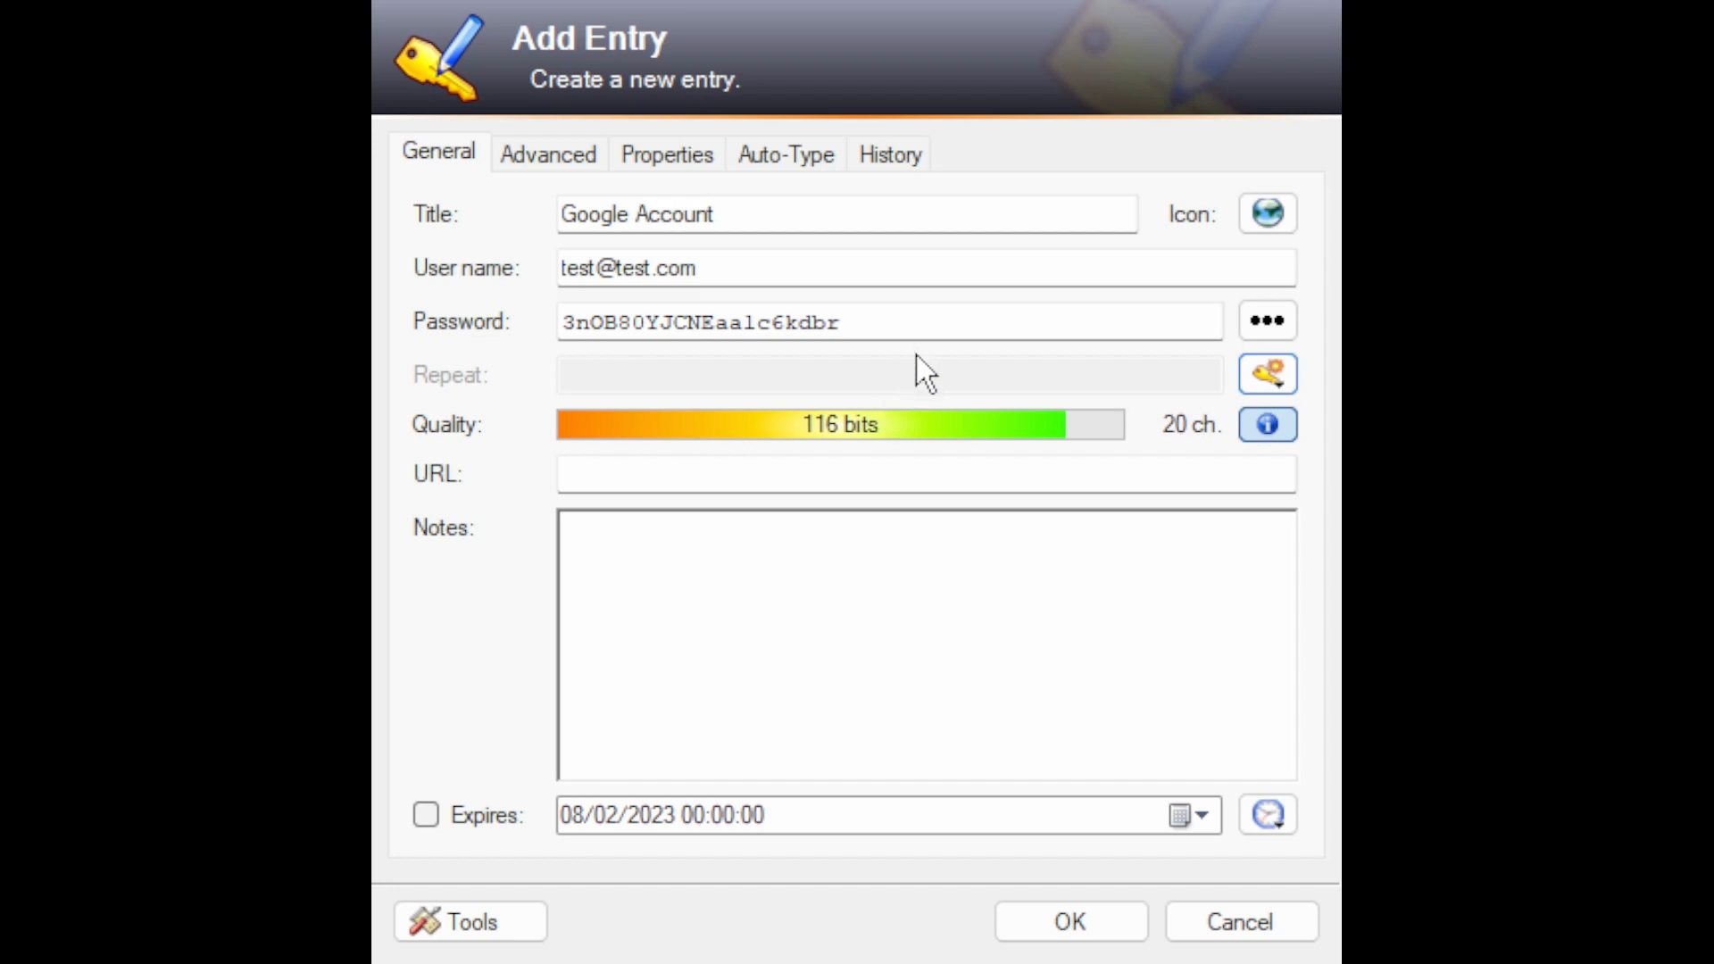
click(866, 471)
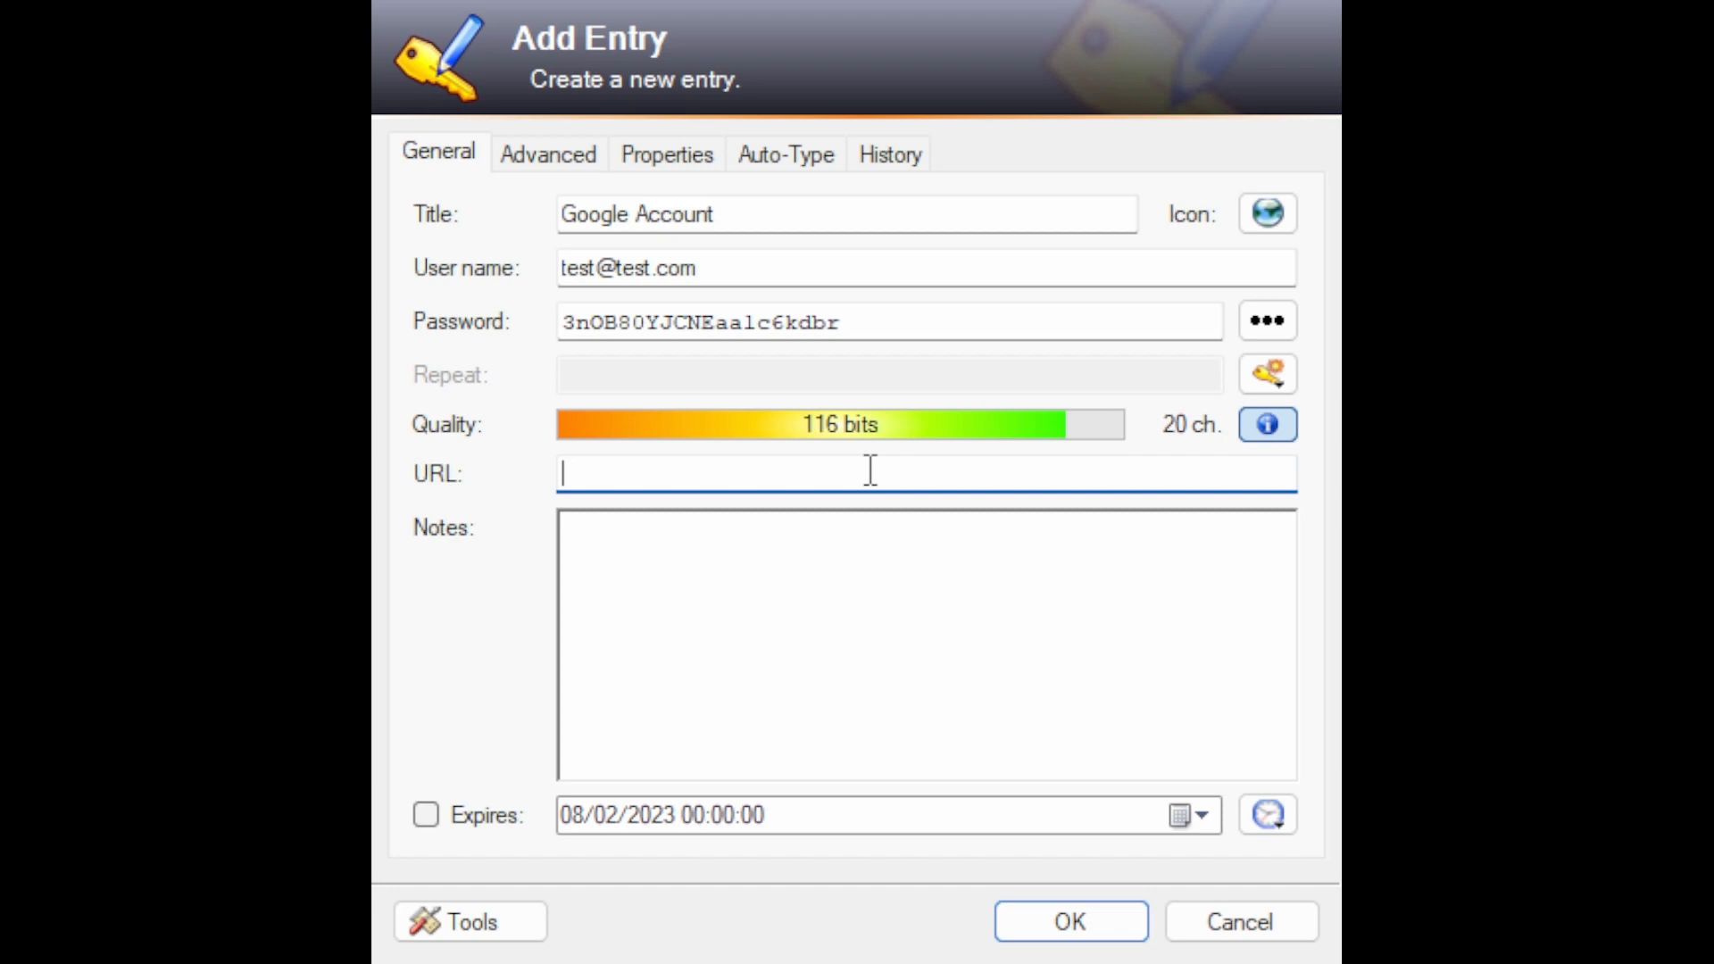
text(www.google.com)
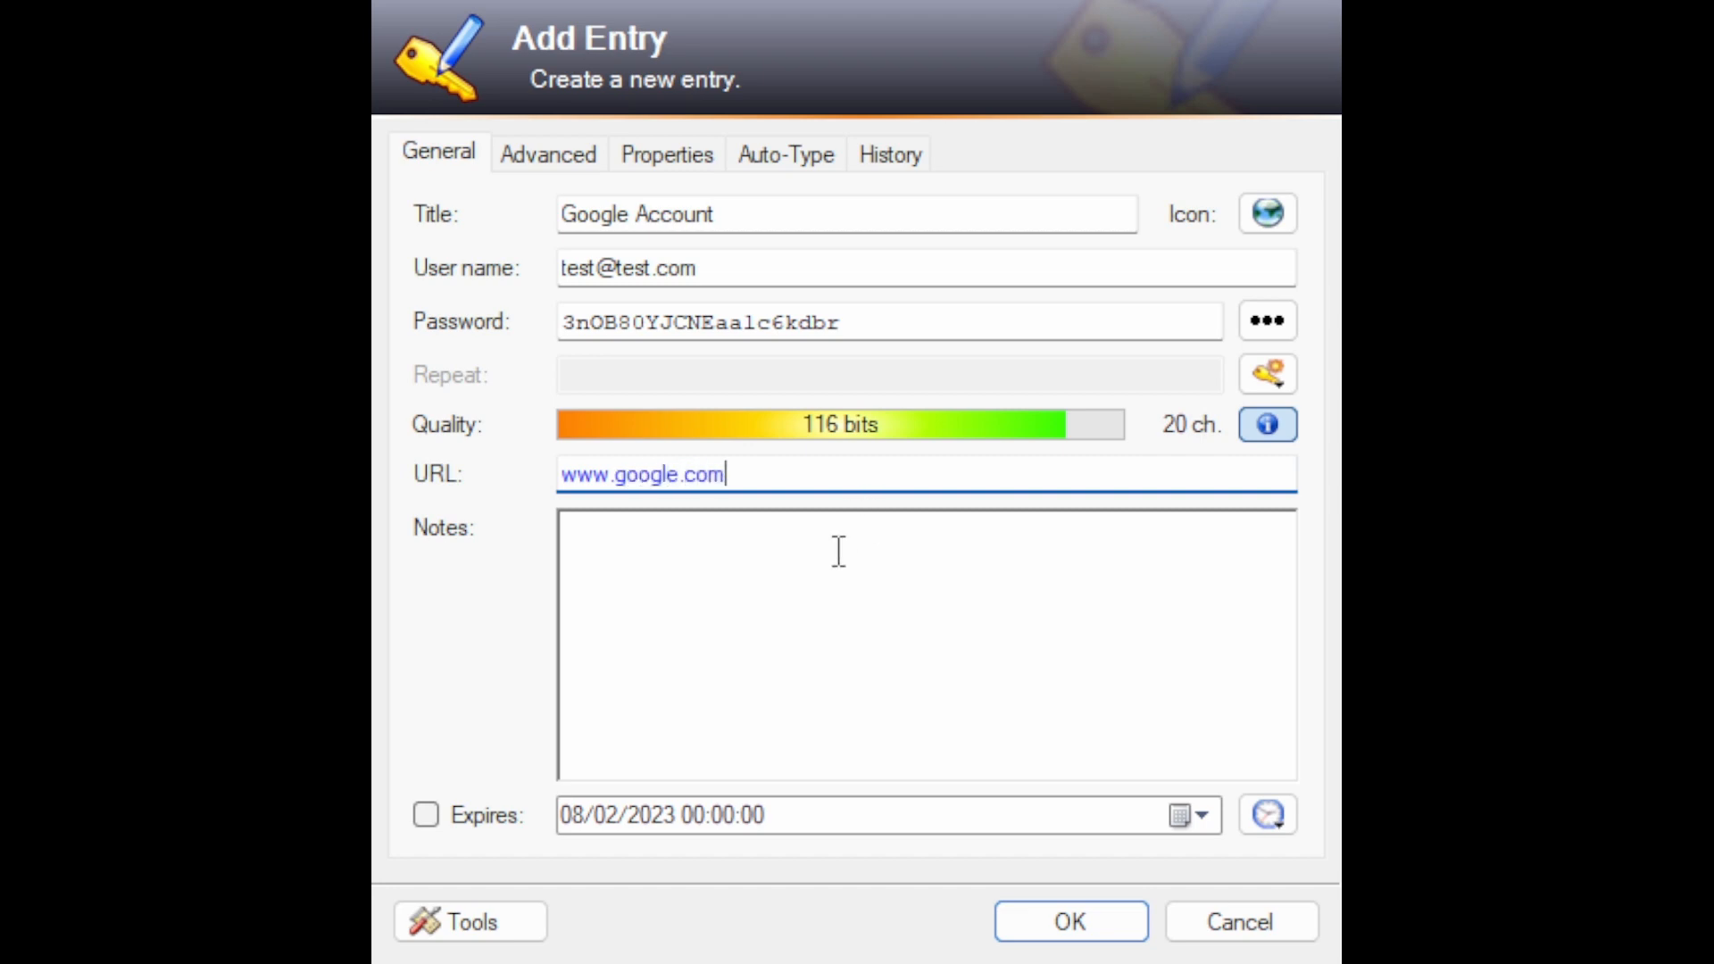
Step: Look over the entry's notes and expiry fields, its properties and its auto-type settings
click(720, 543)
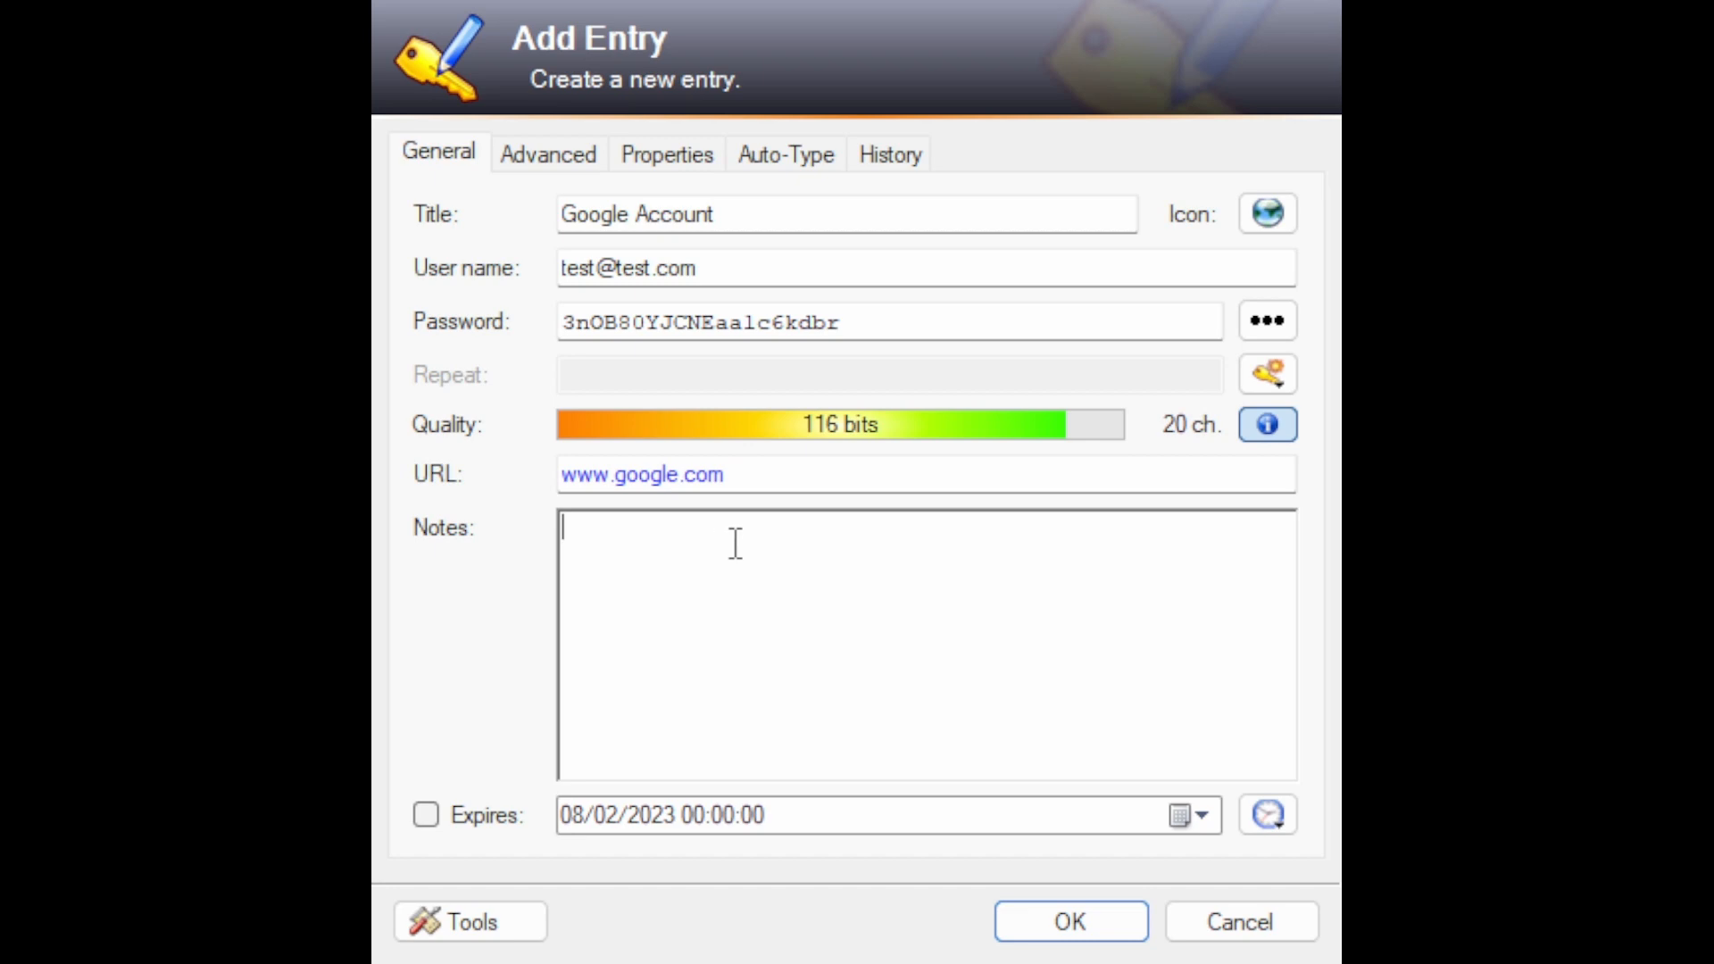
key(Tab)
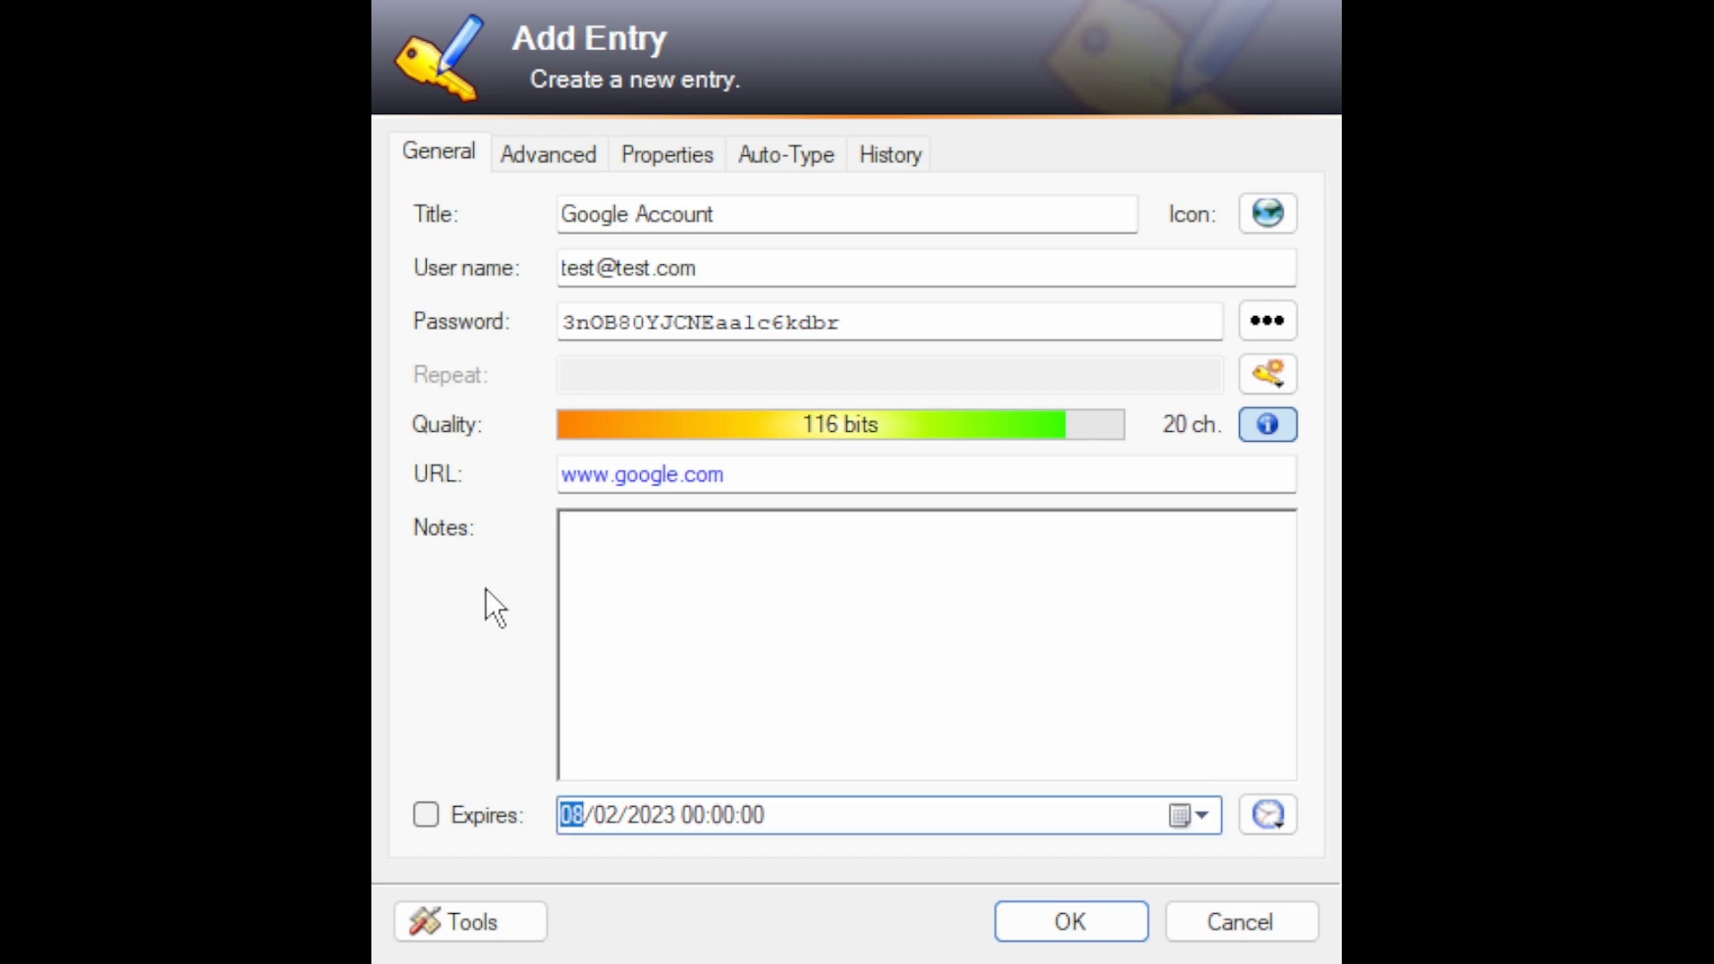
click(668, 154)
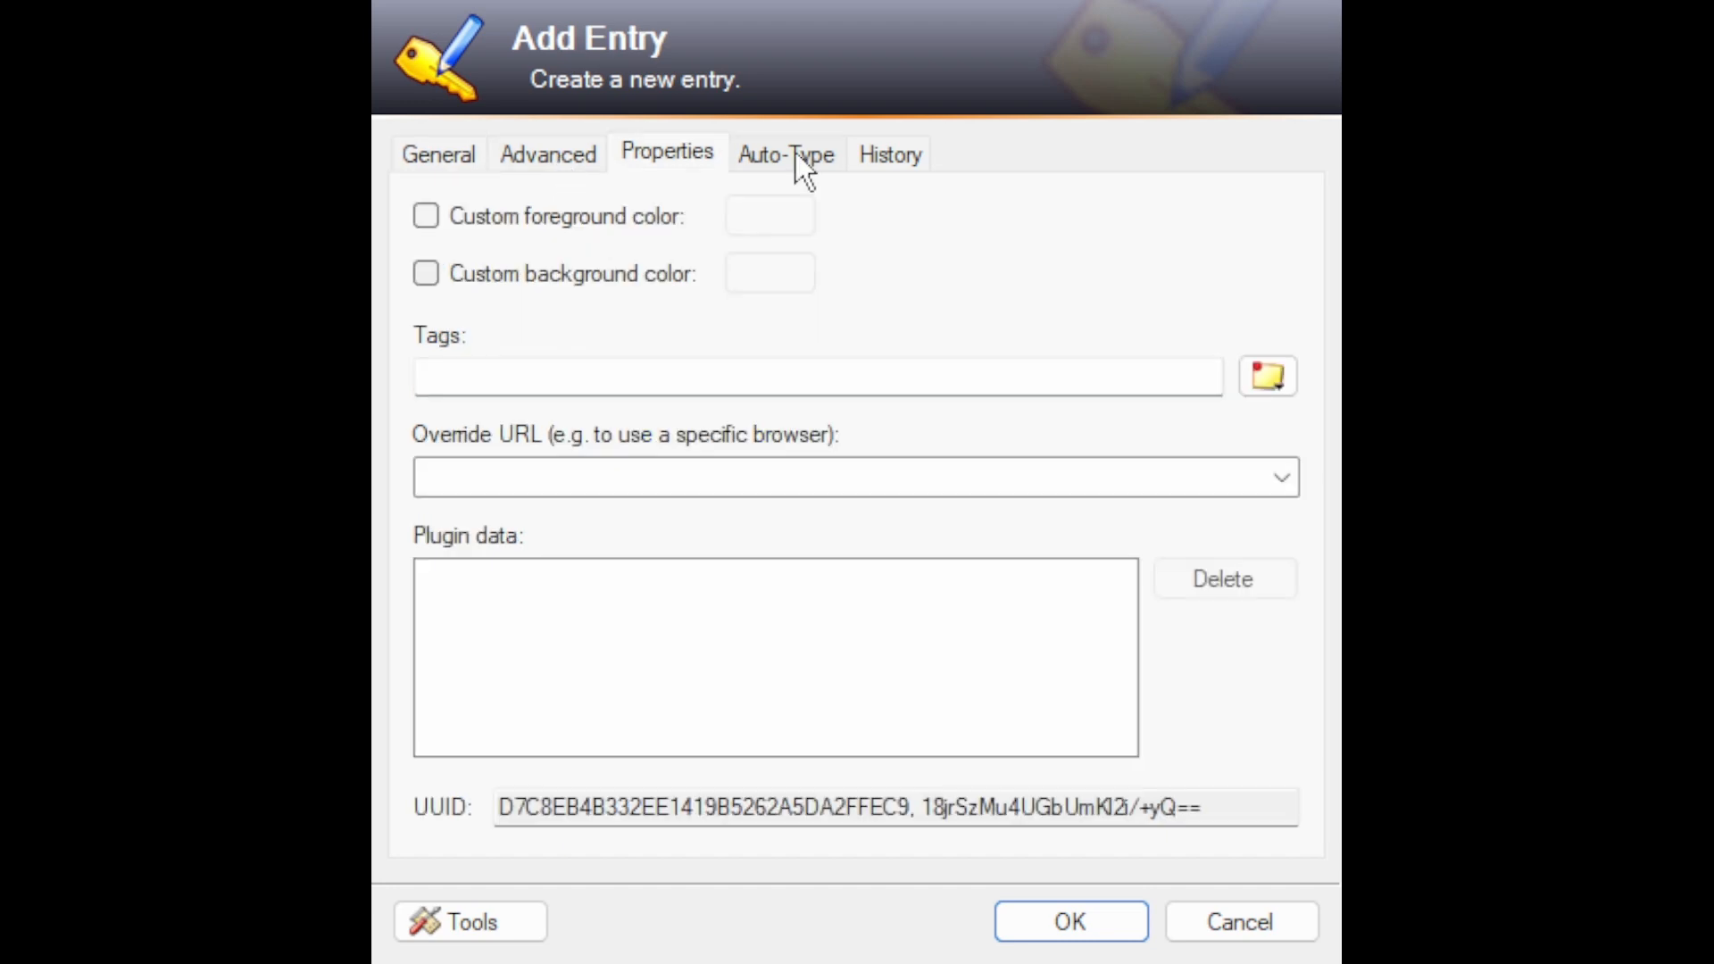
click(796, 152)
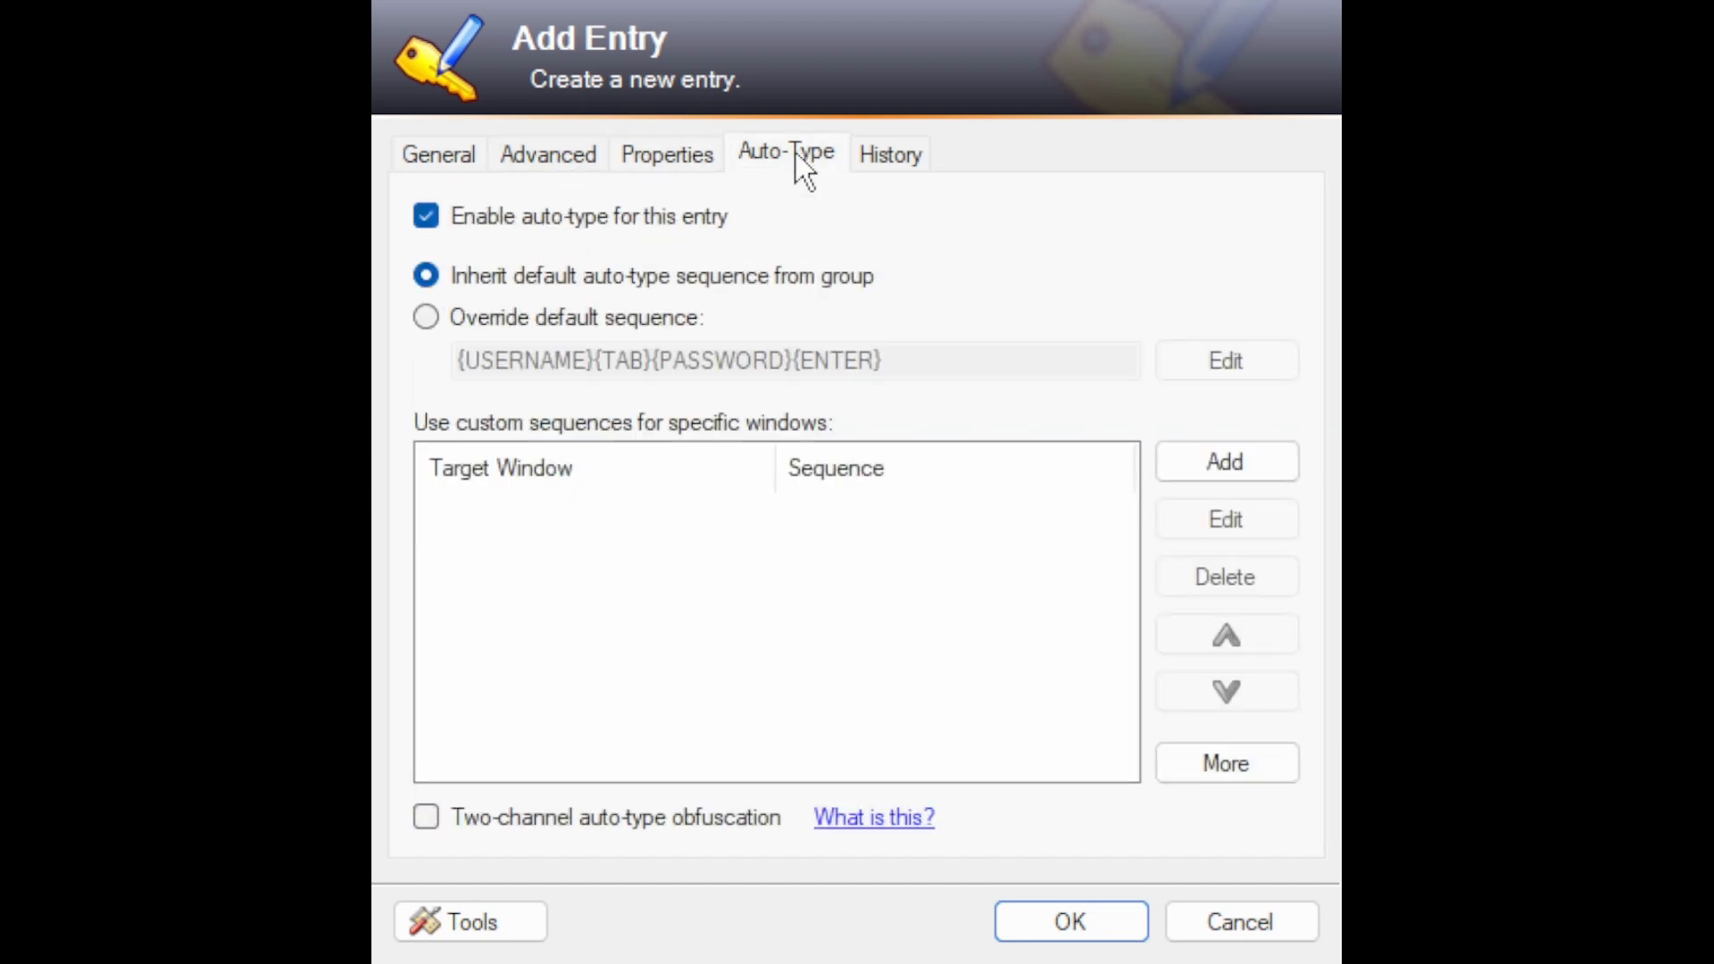
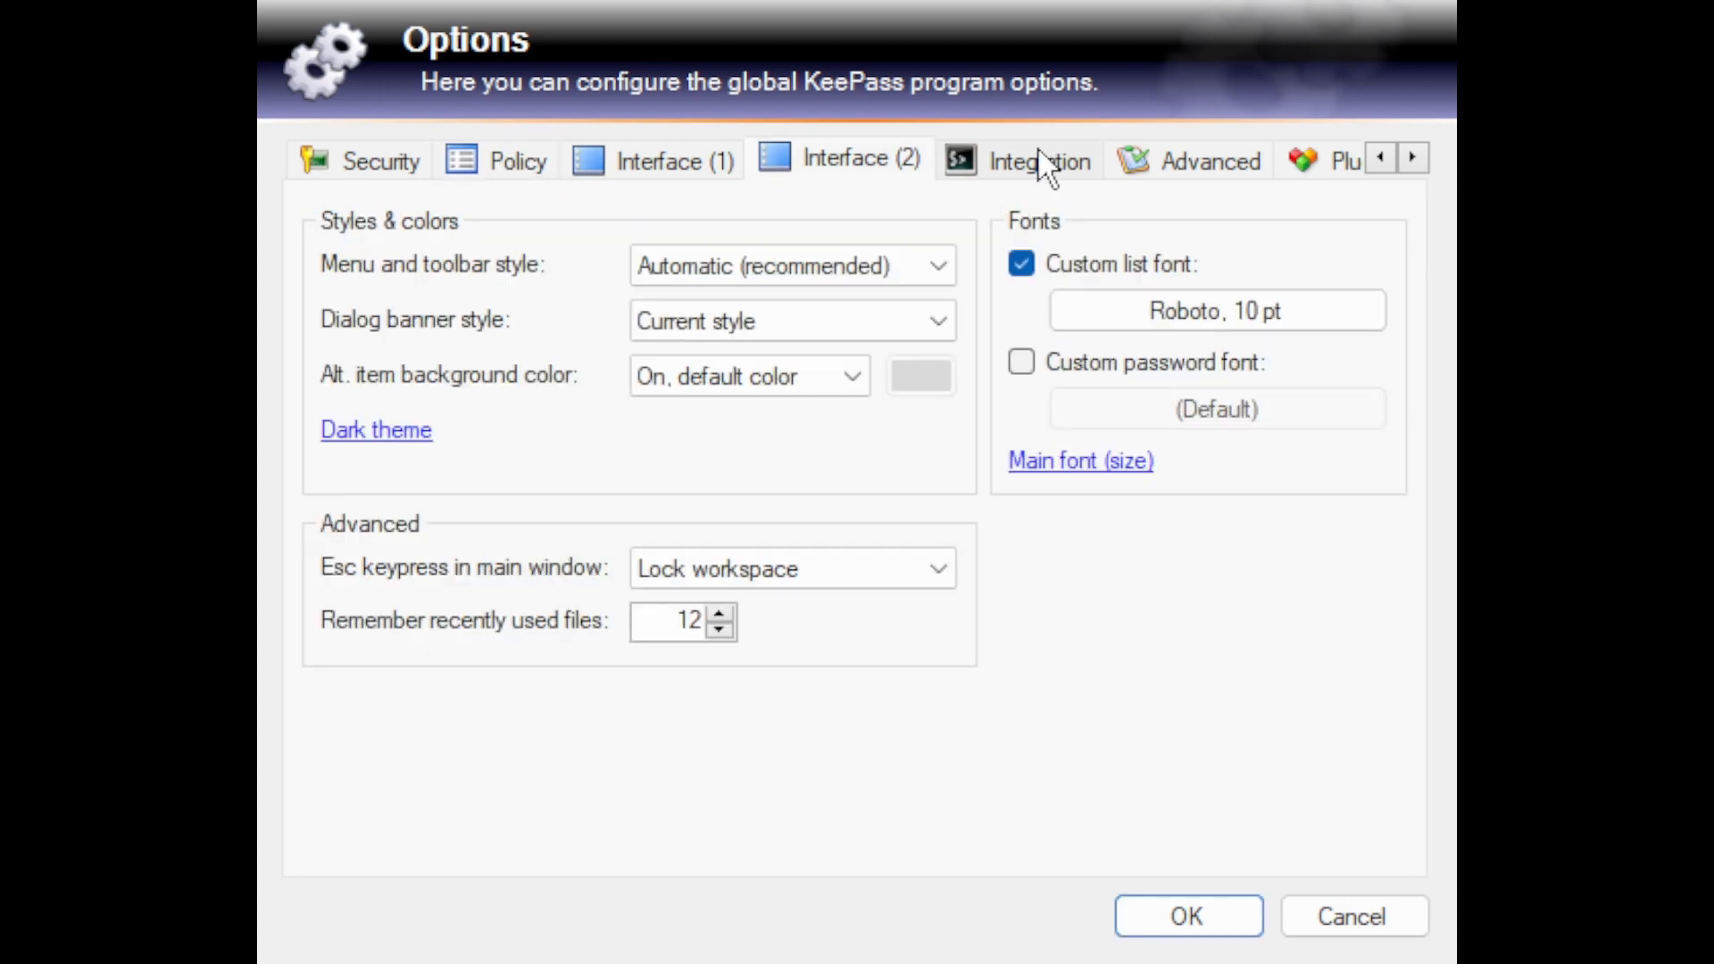
Step: Review the global program options for system-wide hot keys and file association, advanced start, exit and auto-type behaviour, and plugins
click(1043, 155)
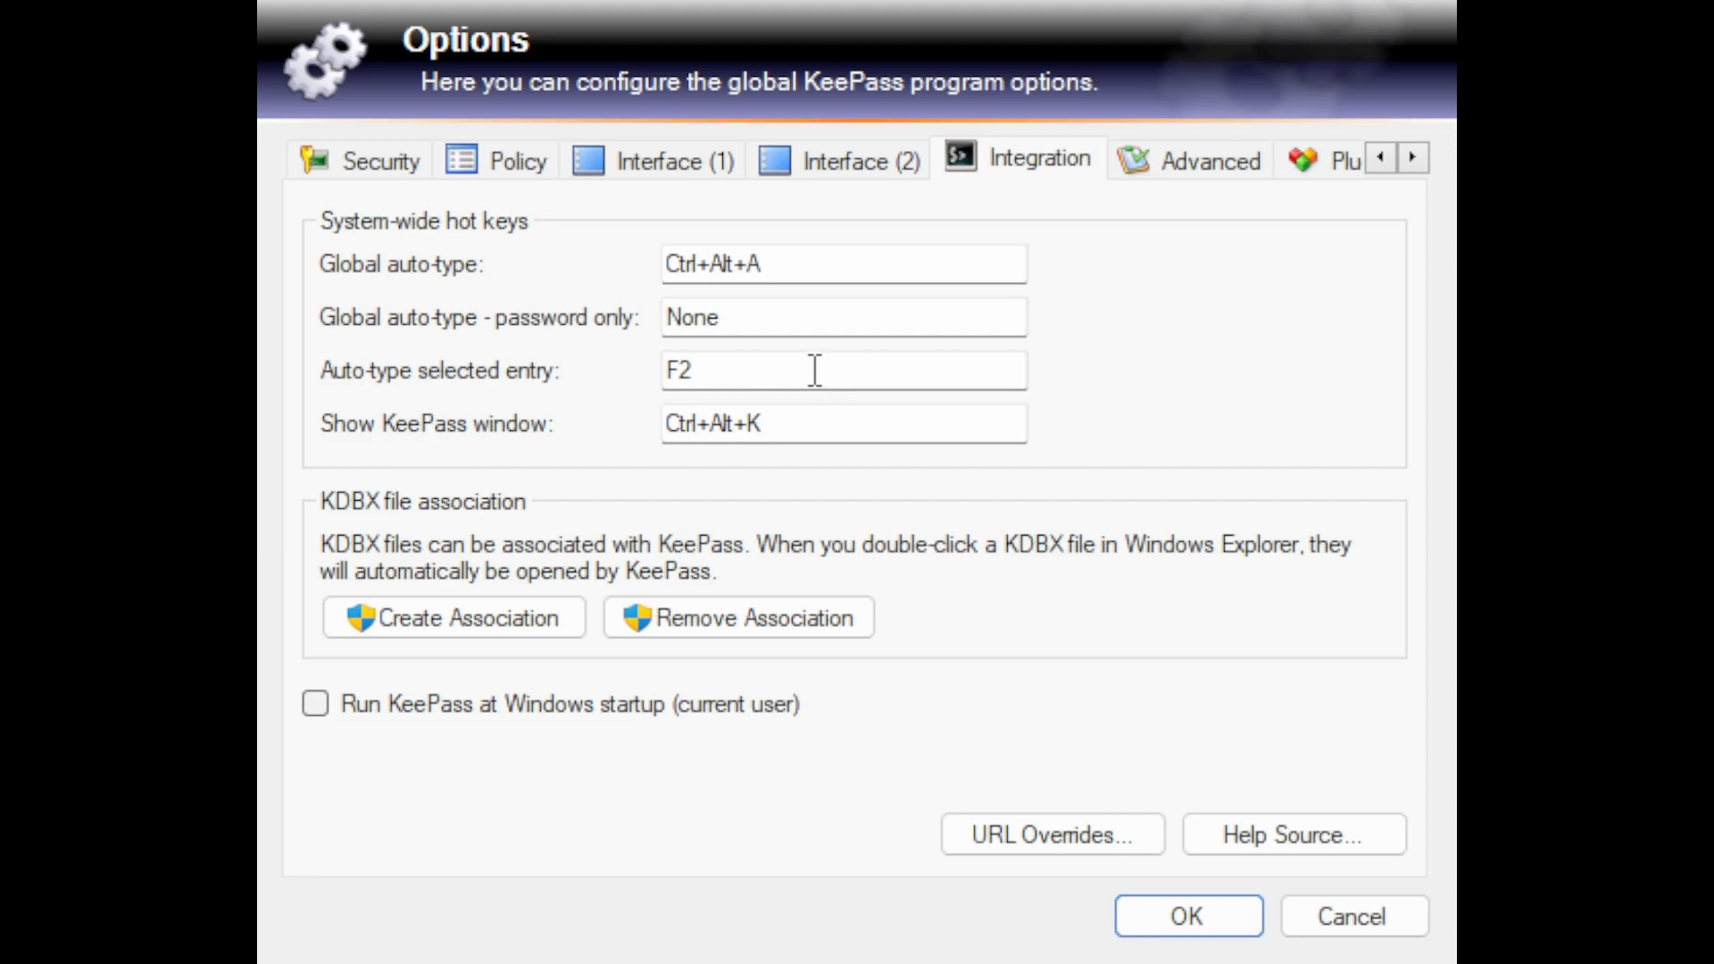
click(1199, 167)
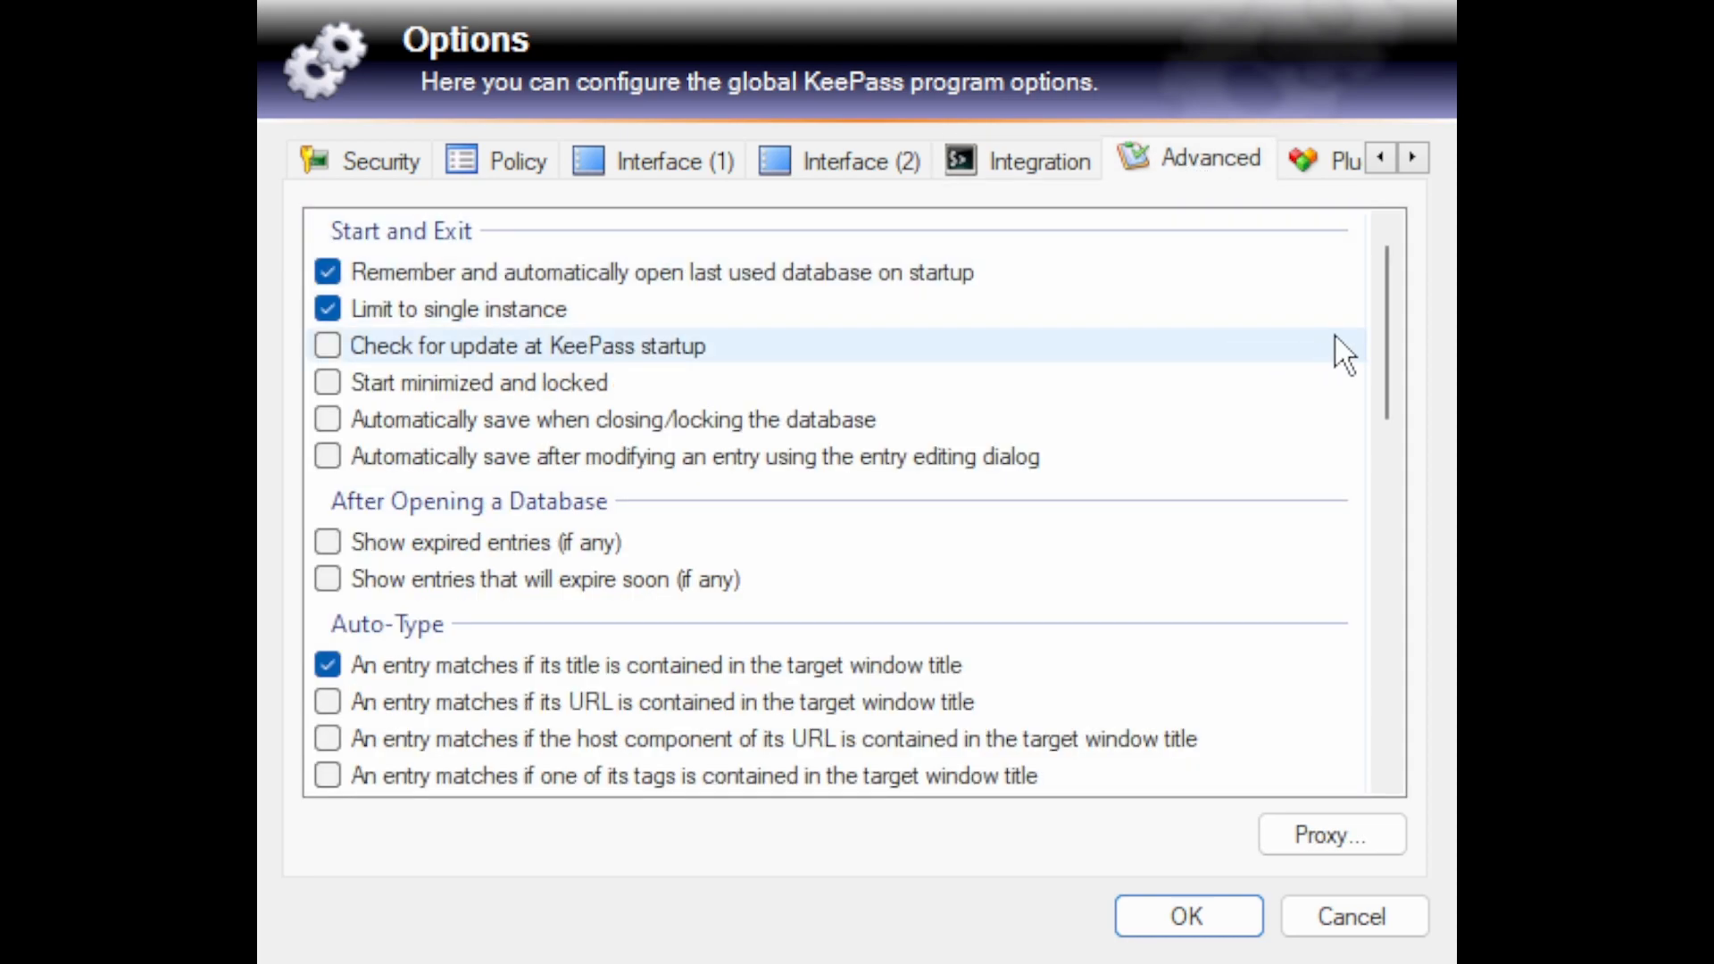
drag(1389, 293, 1416, 272)
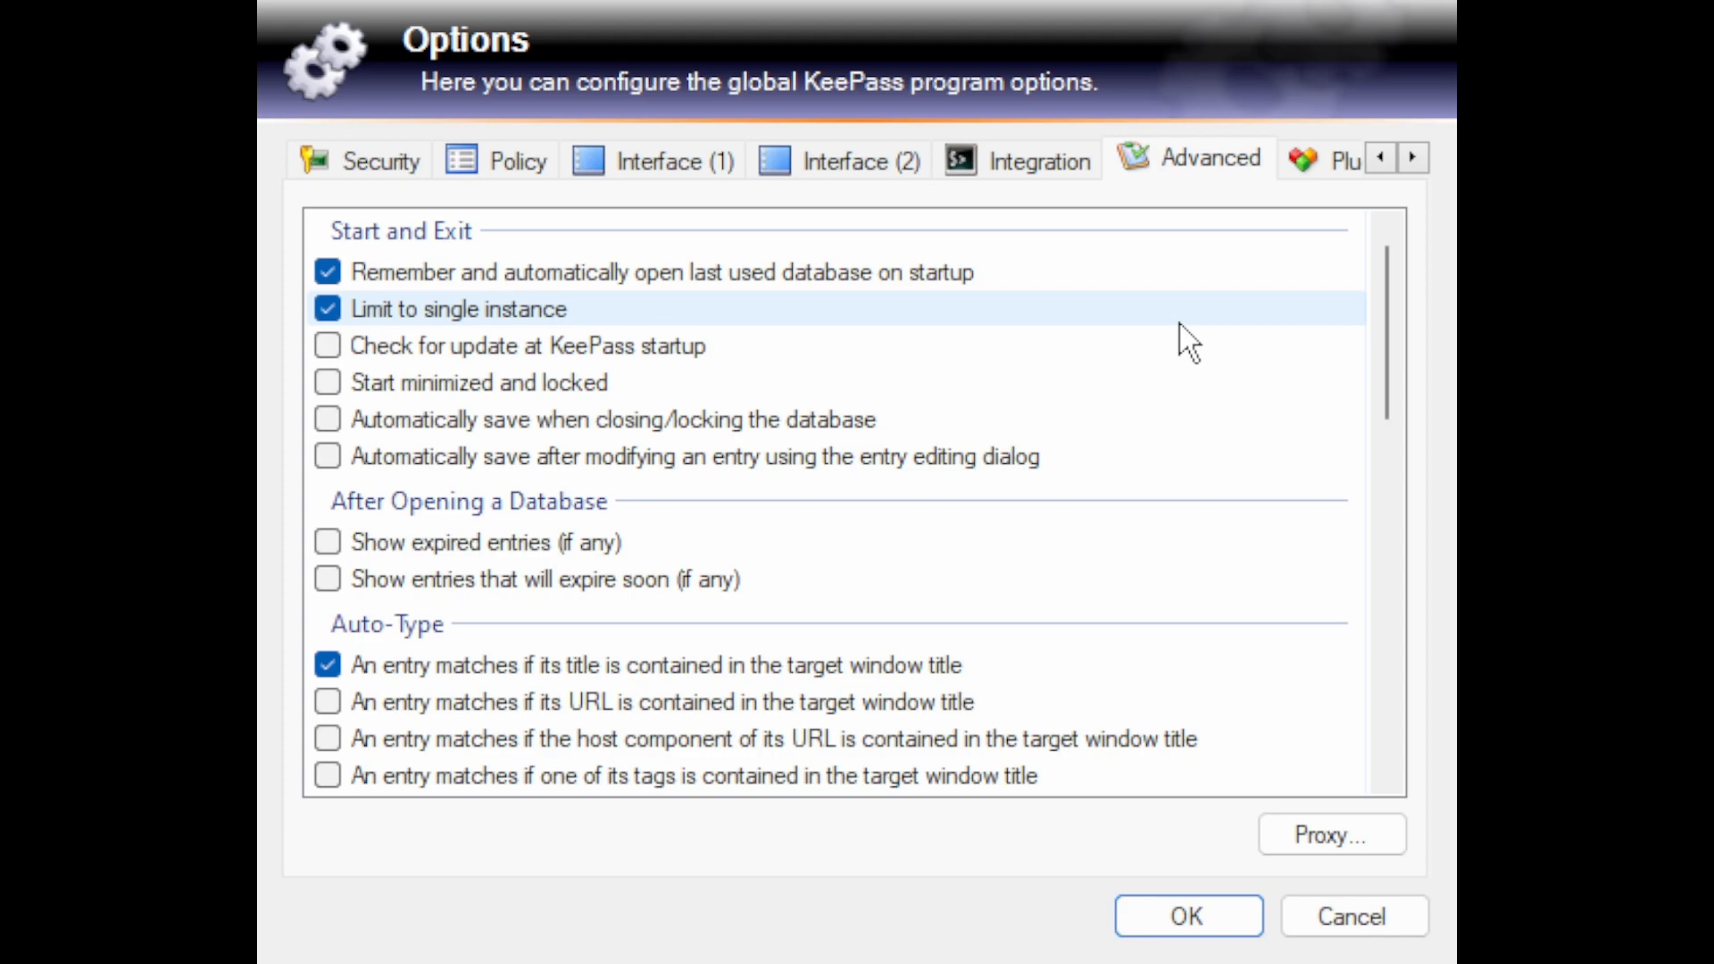
click(1332, 169)
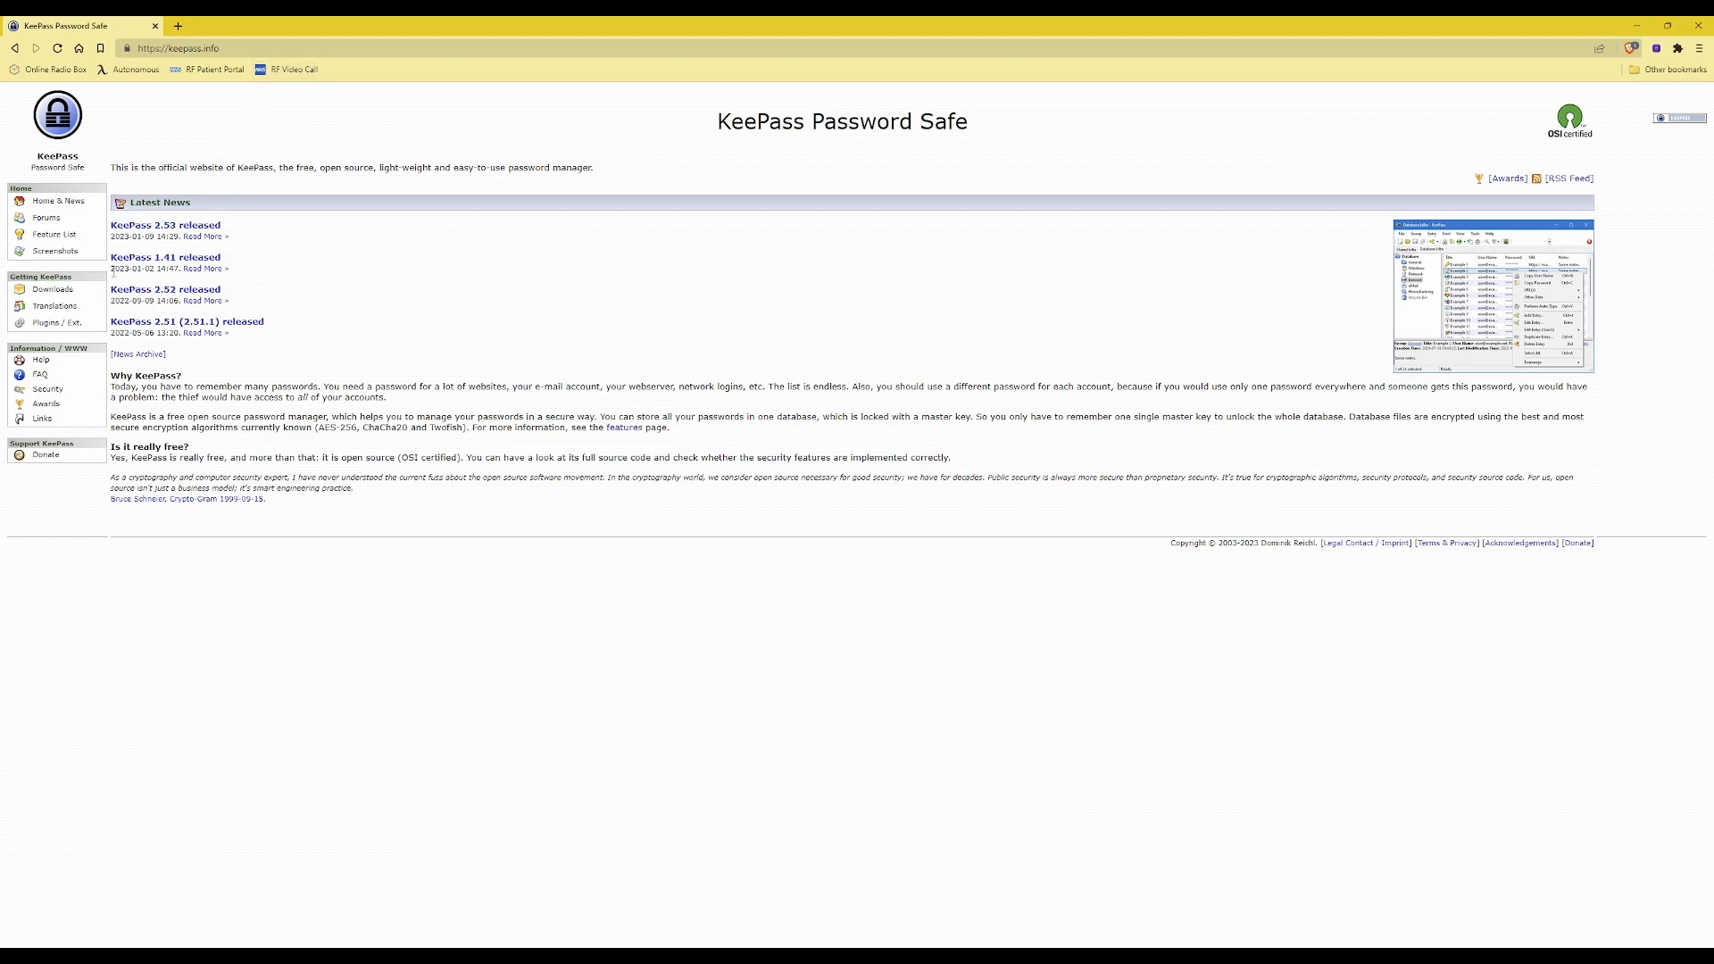
Step: Switch to the browser to view the KeePass website's plugins and extensions page, and return to KeePass to look at its help options
click(50, 333)
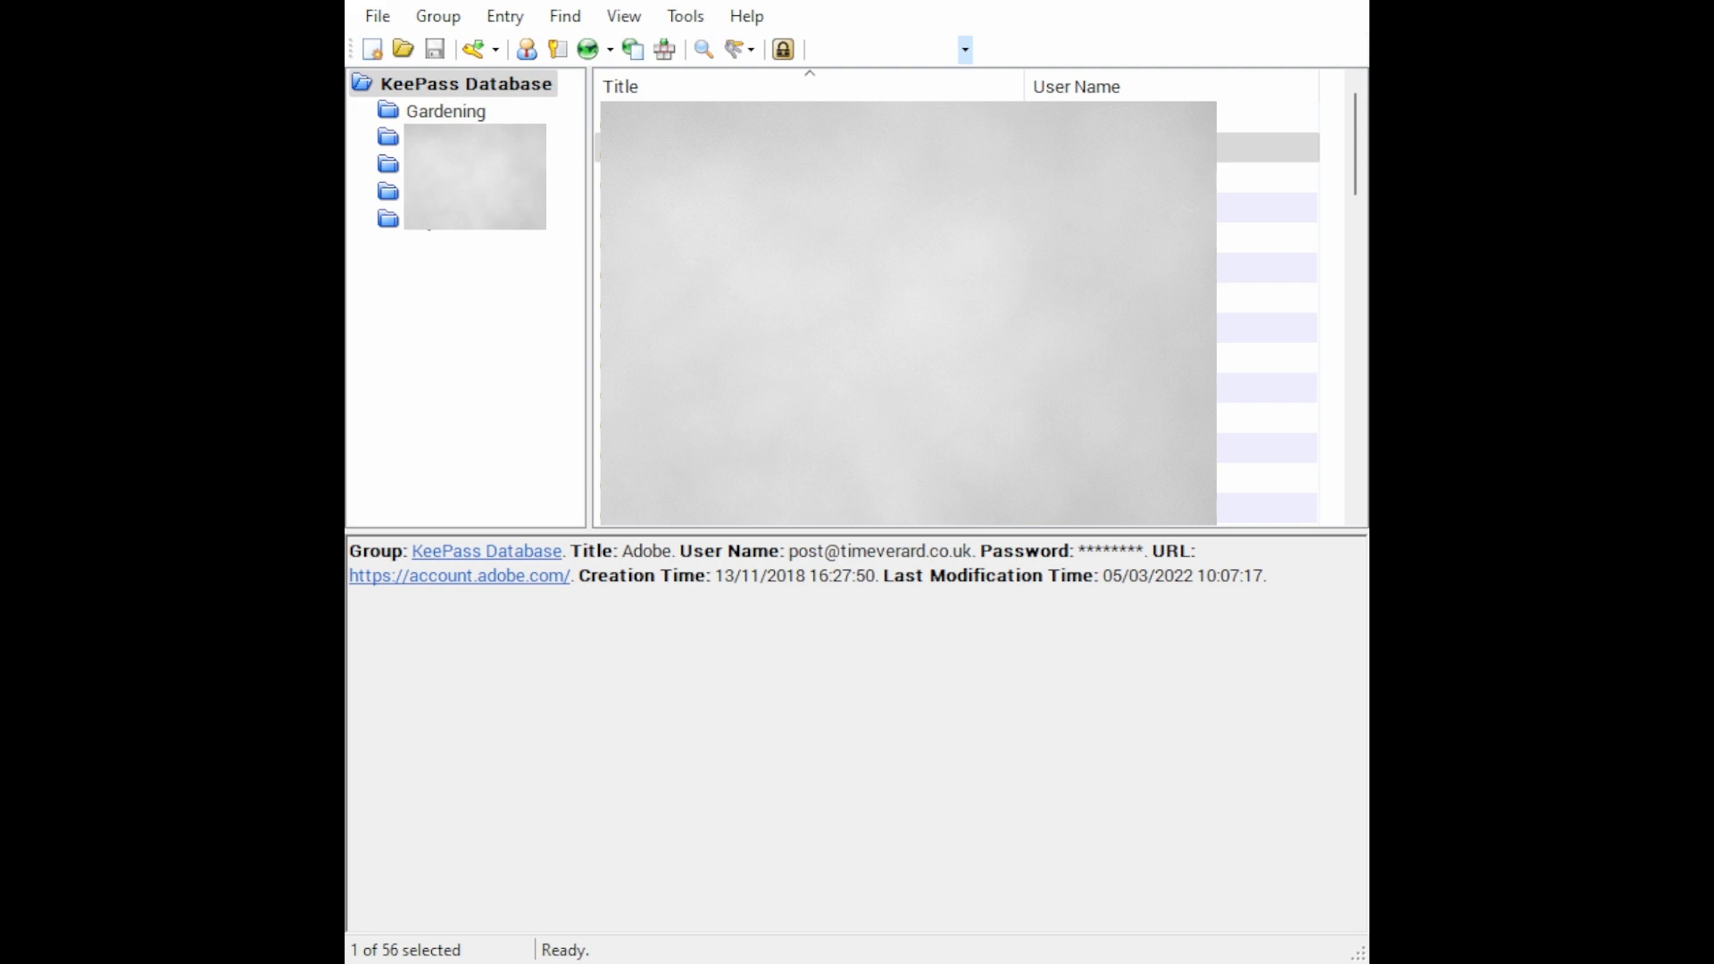
click(749, 16)
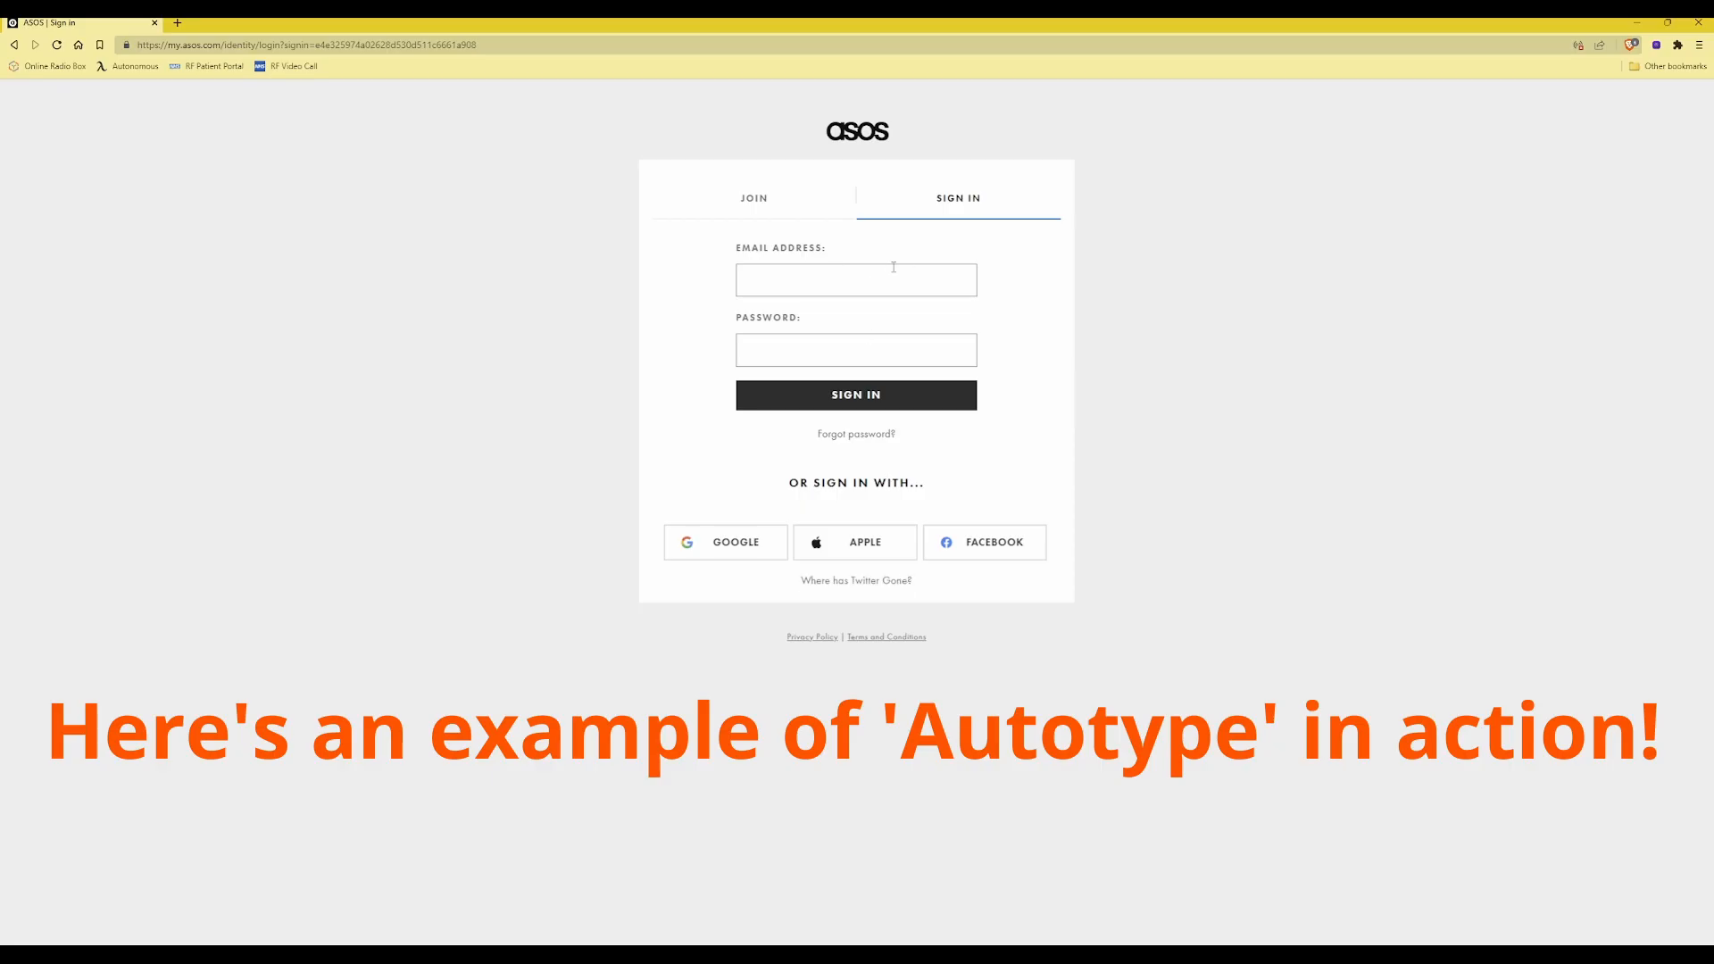
Step: Switch to the ASOS sign-in page in the browser and use KeePass global auto-type to fill the e-mail address and password fields
click(863, 280)
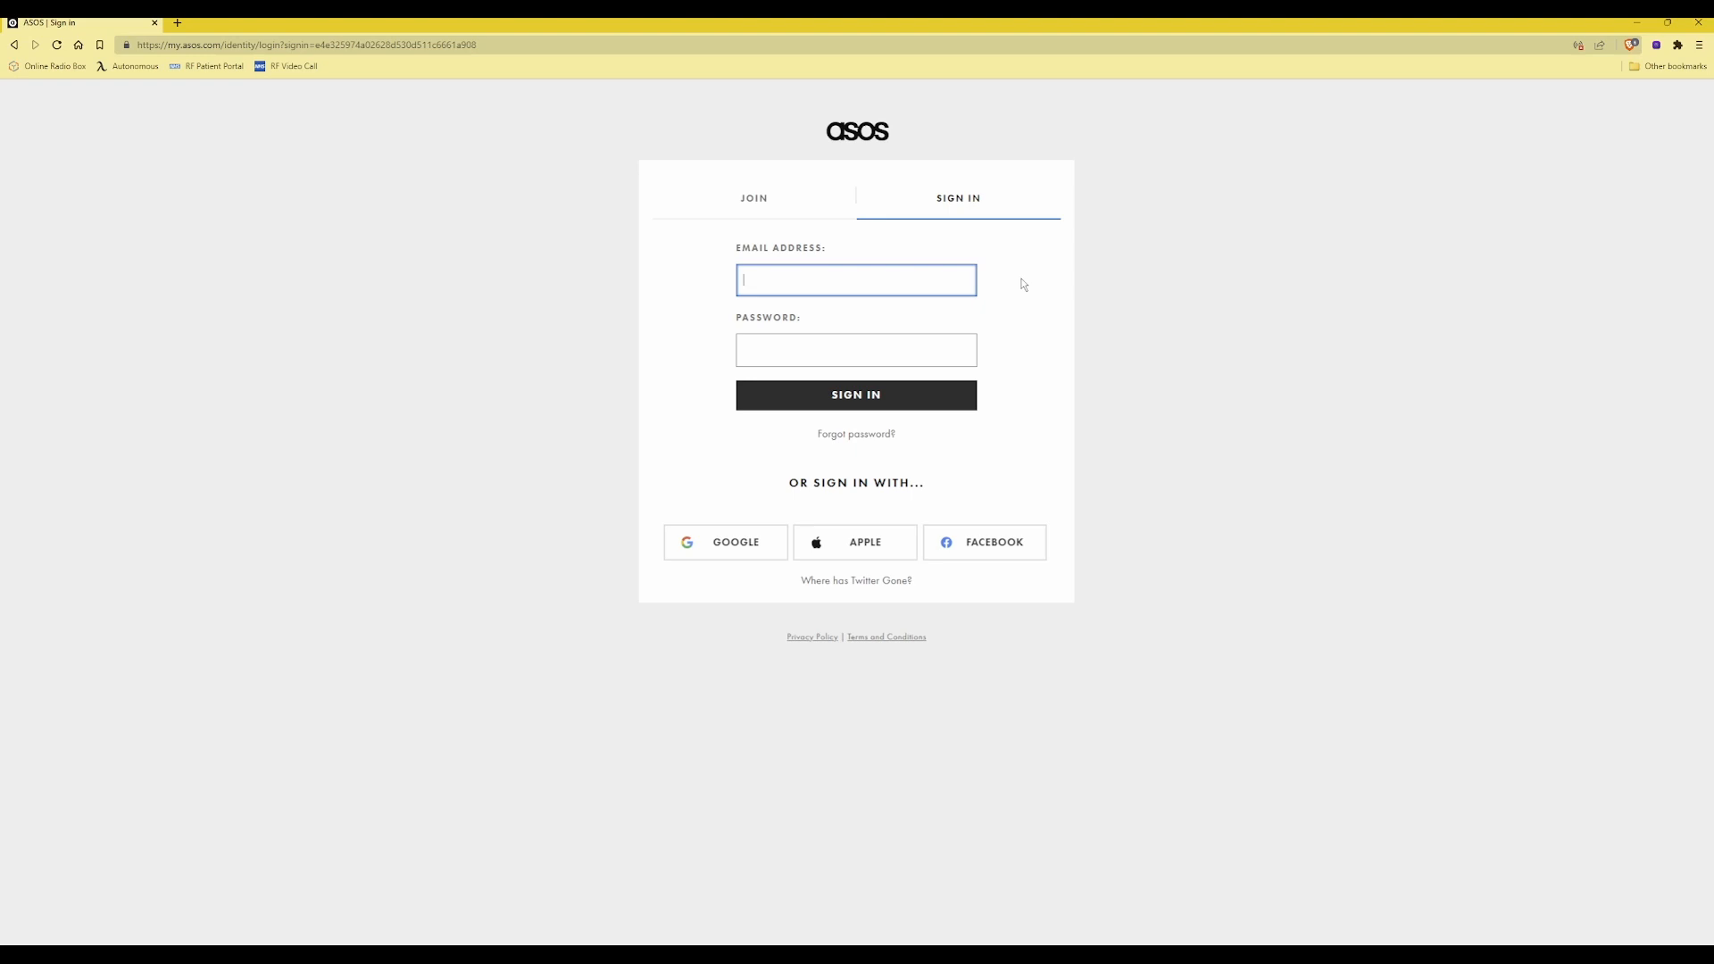
key(ctrl+alt+a)
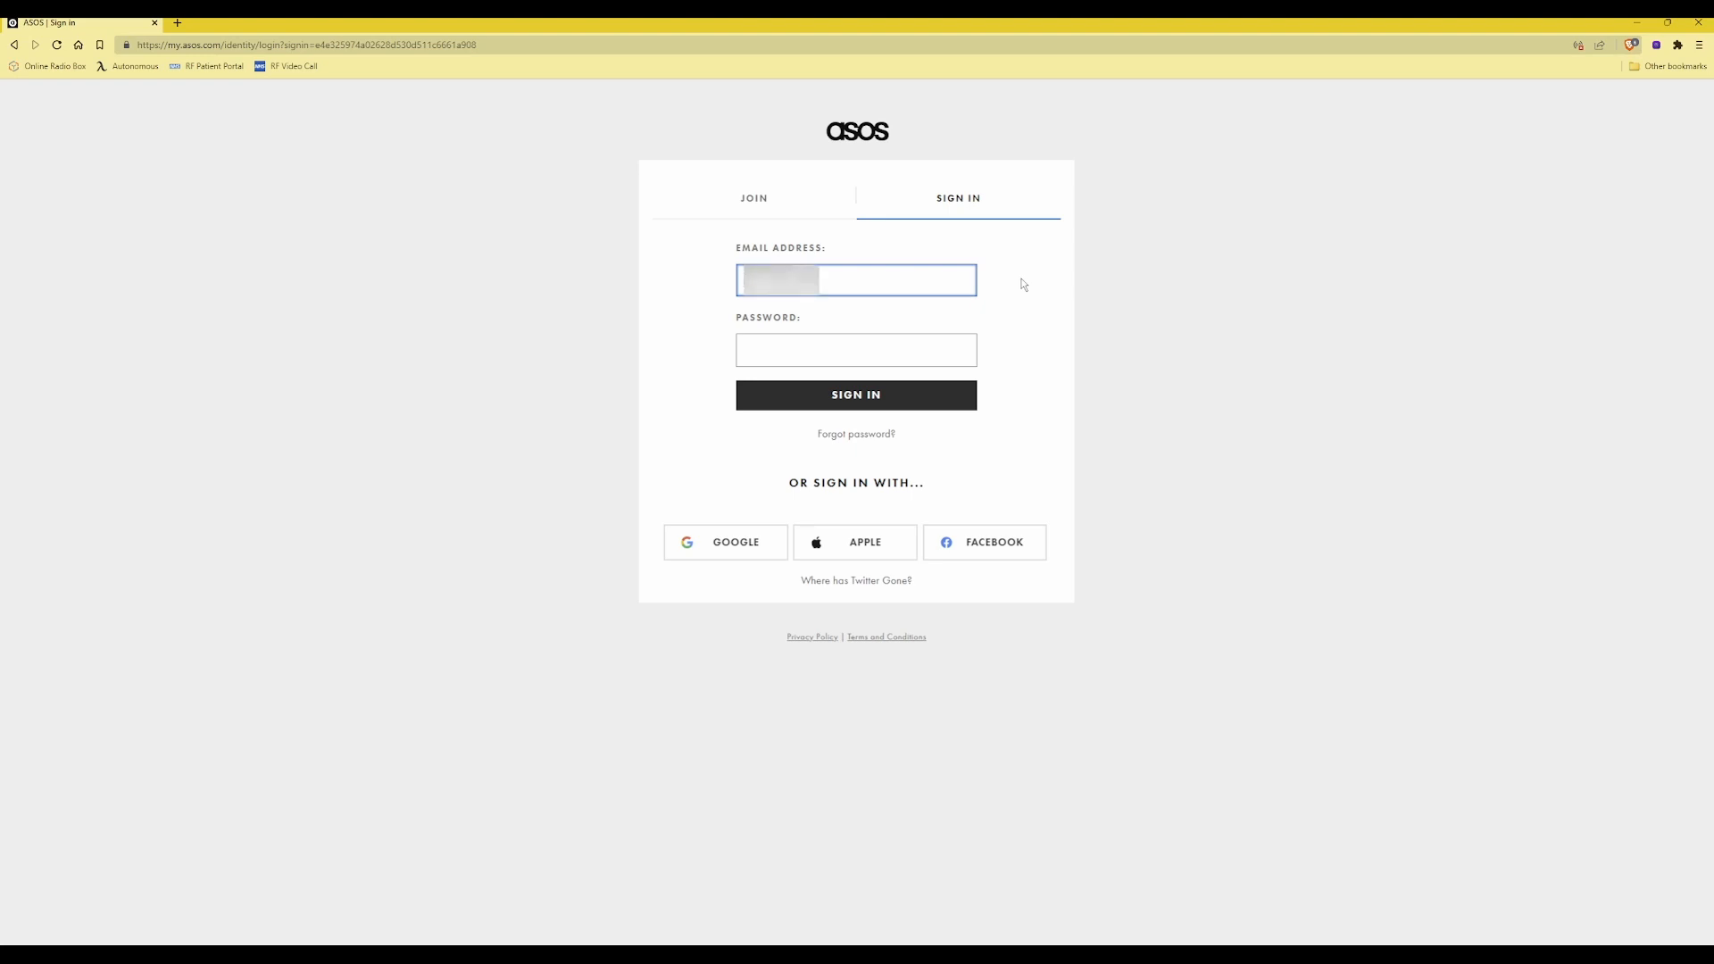